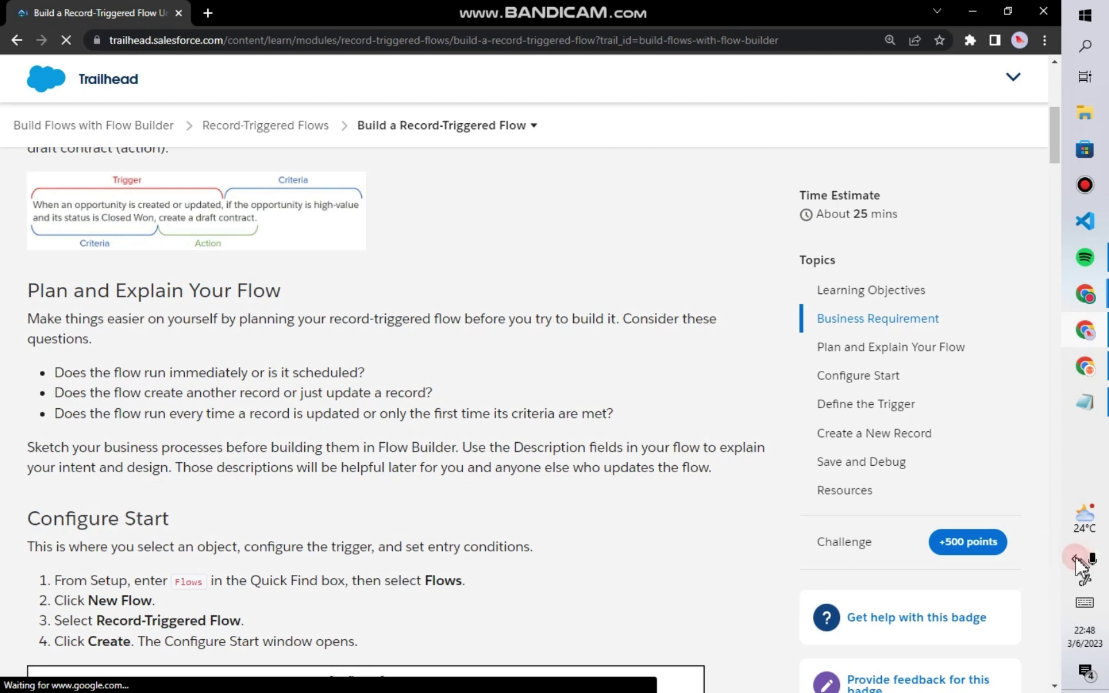
Step: Raise the computer's speaker volume to 74
click(1074, 558)
click(956, 575)
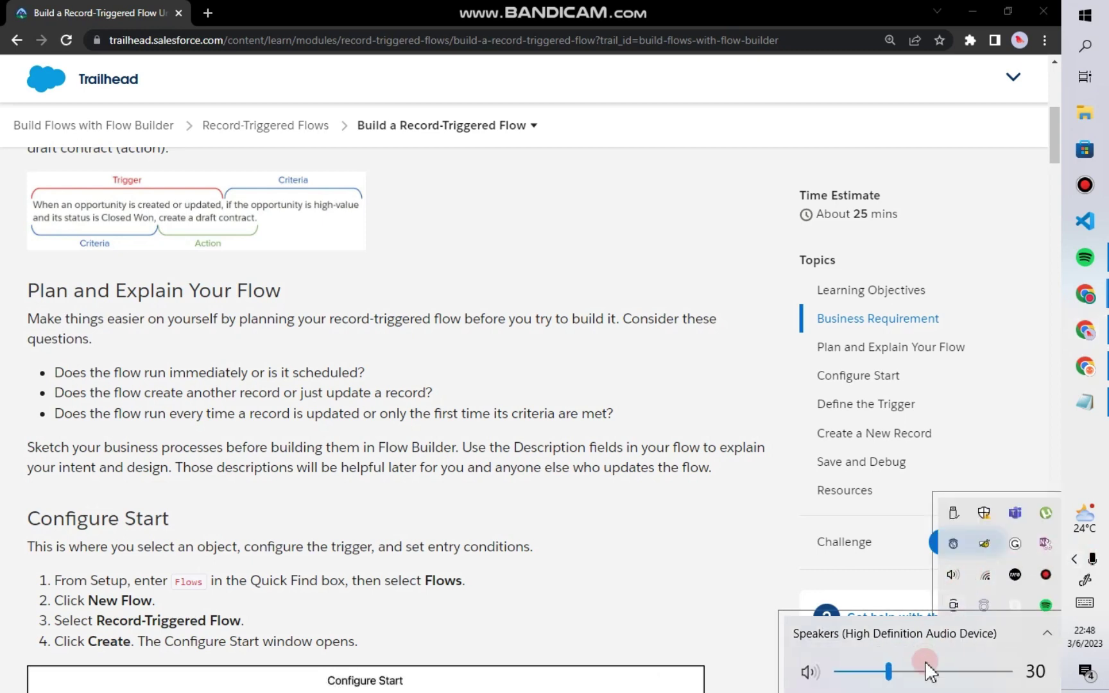
drag(929, 669, 969, 672)
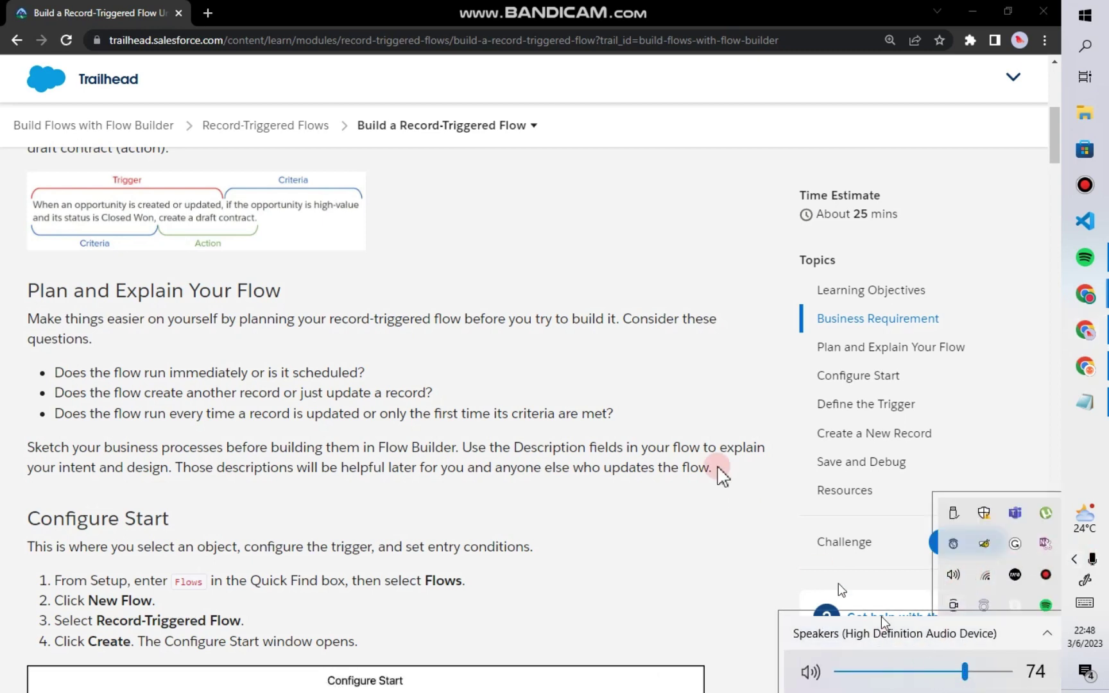
click(649, 322)
Step: Look through the Build a Record-Triggered Flow unit and launch the hands-on org from its challenge section
scroll(466, 260, up, 8)
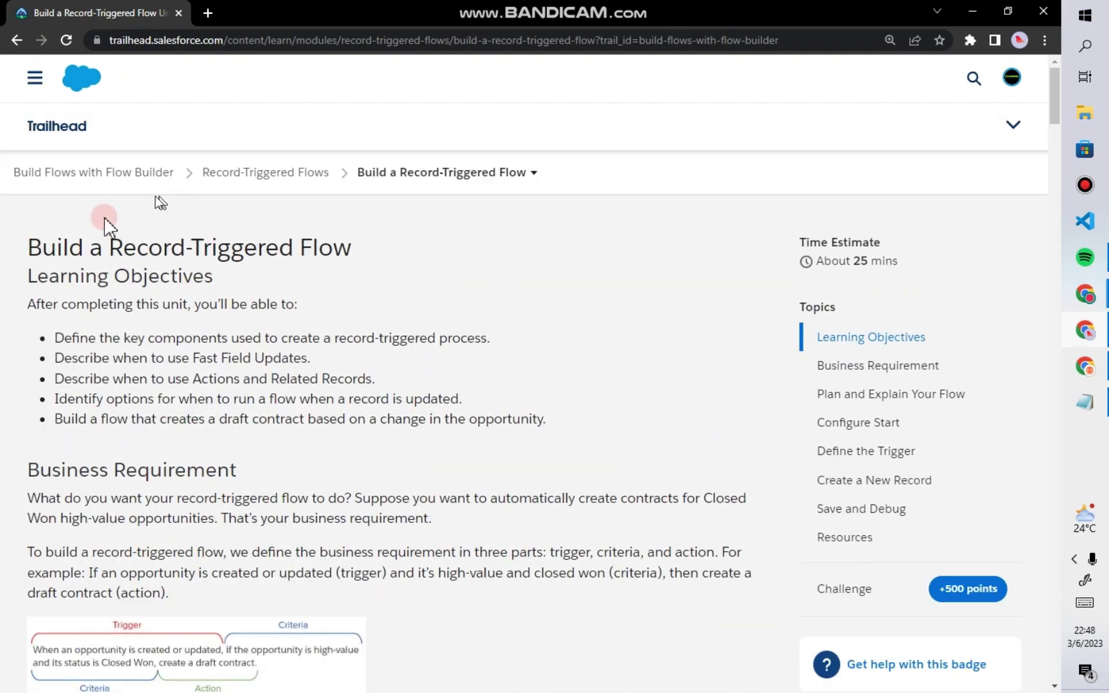
scroll(591, 328, down, 4)
scroll(588, 330, down, 20)
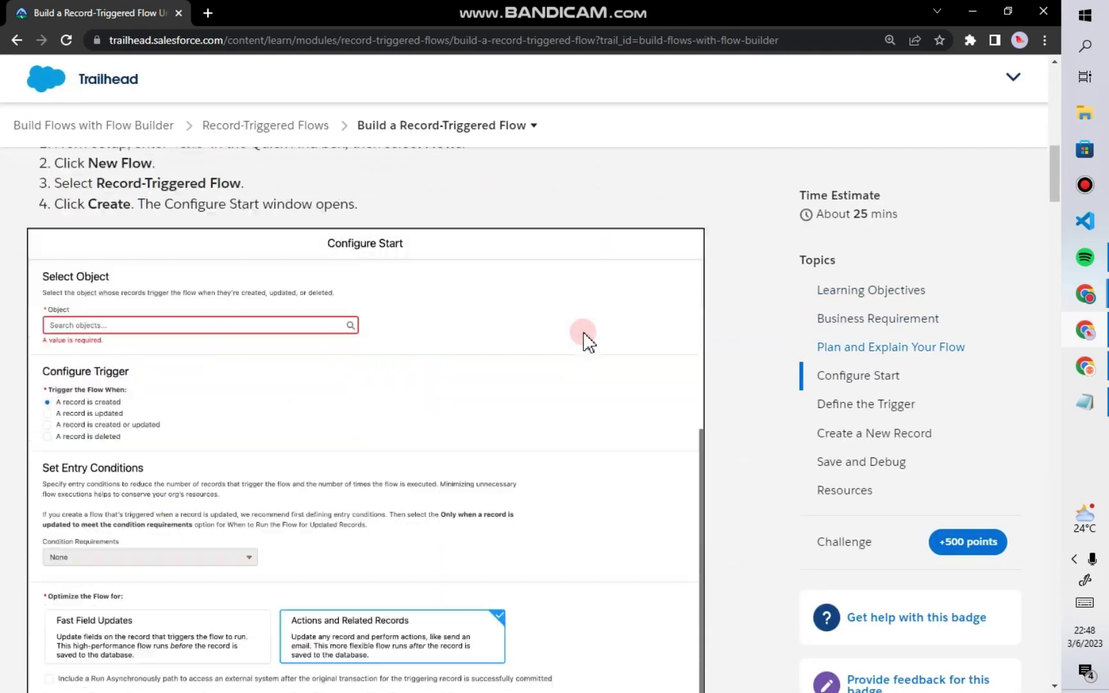
scroll(588, 338, down, 20)
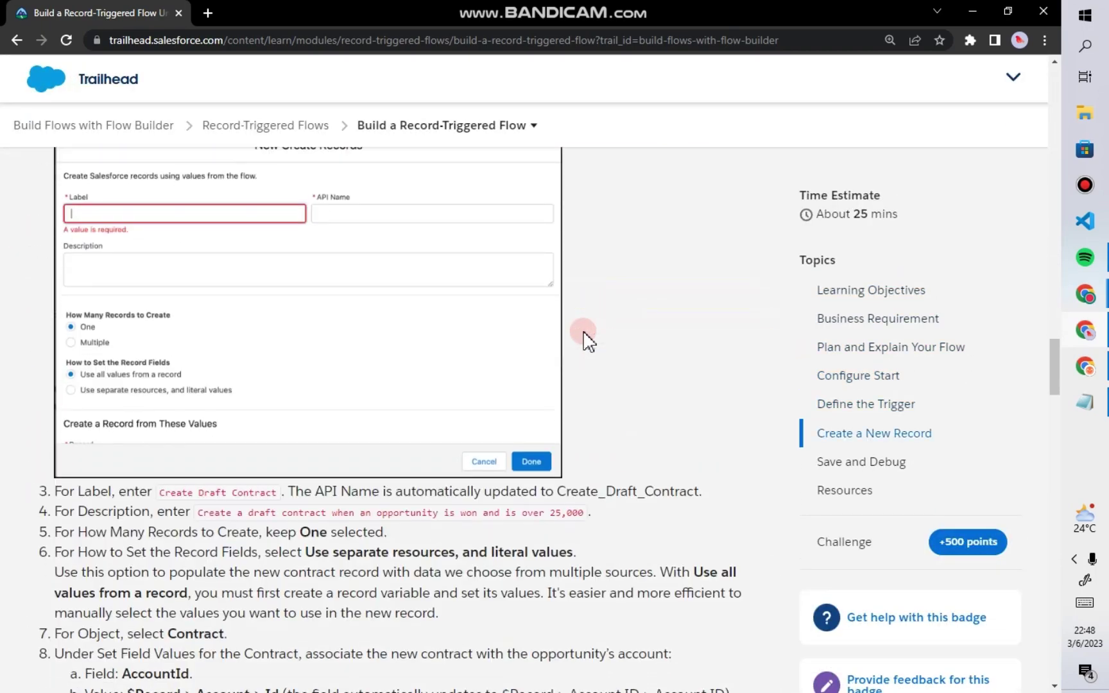
scroll(585, 339, down, 8)
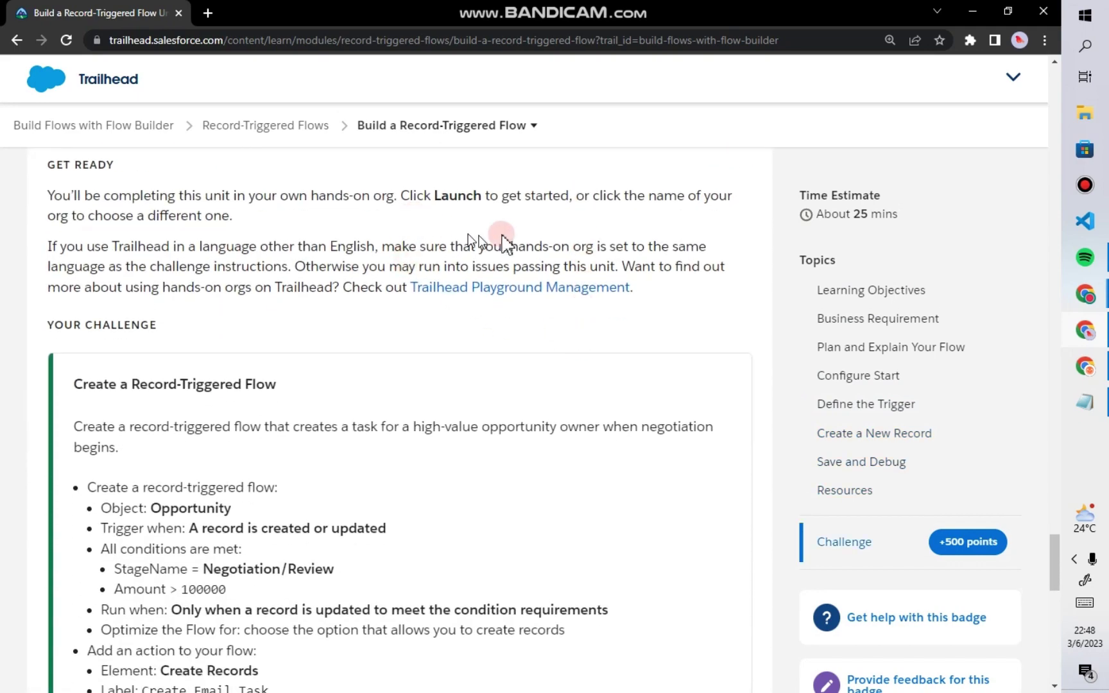
scroll(469, 385, down, 13)
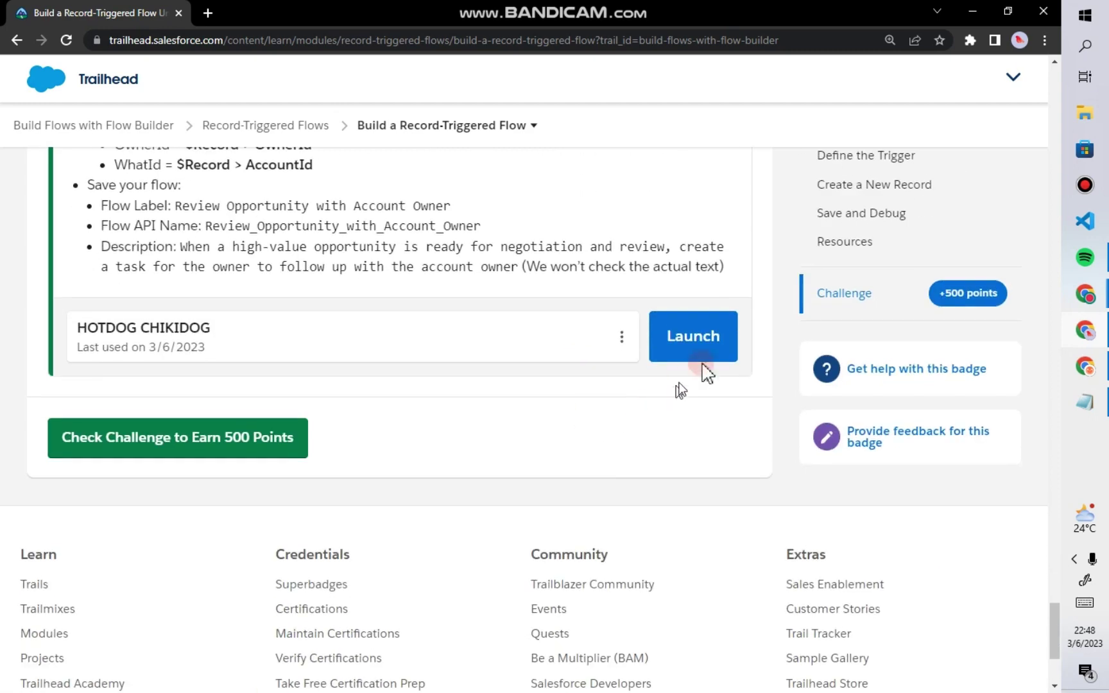
click(704, 347)
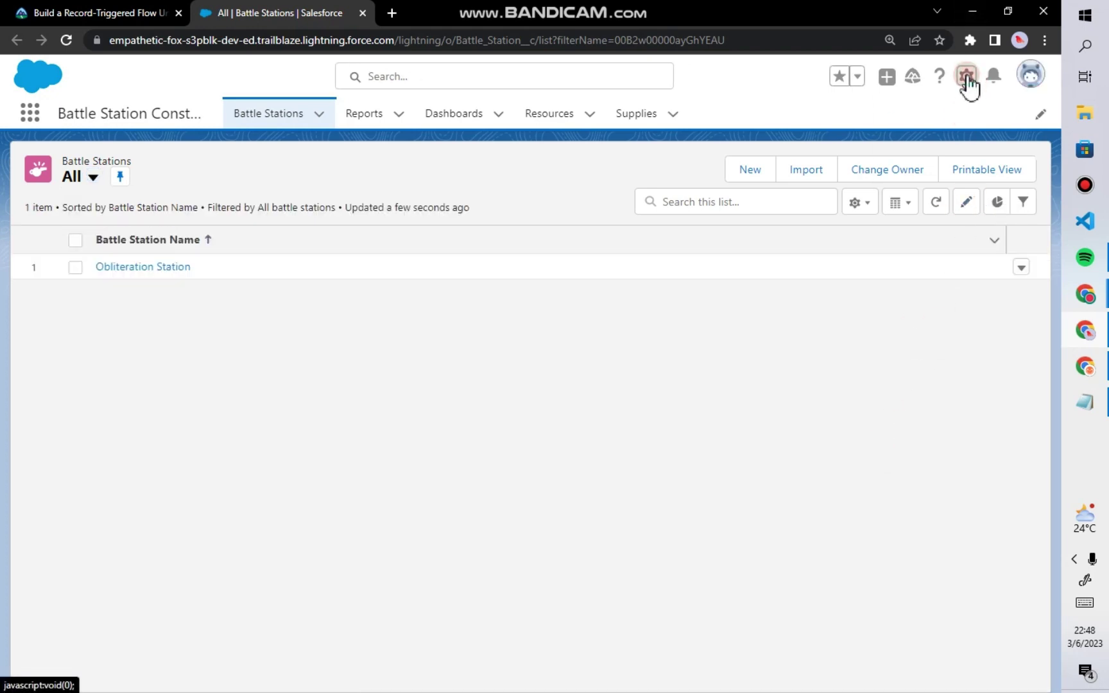
Step: Open Salesforce Setup from the launched org and close the Battle Stations page
click(966, 77)
click(914, 127)
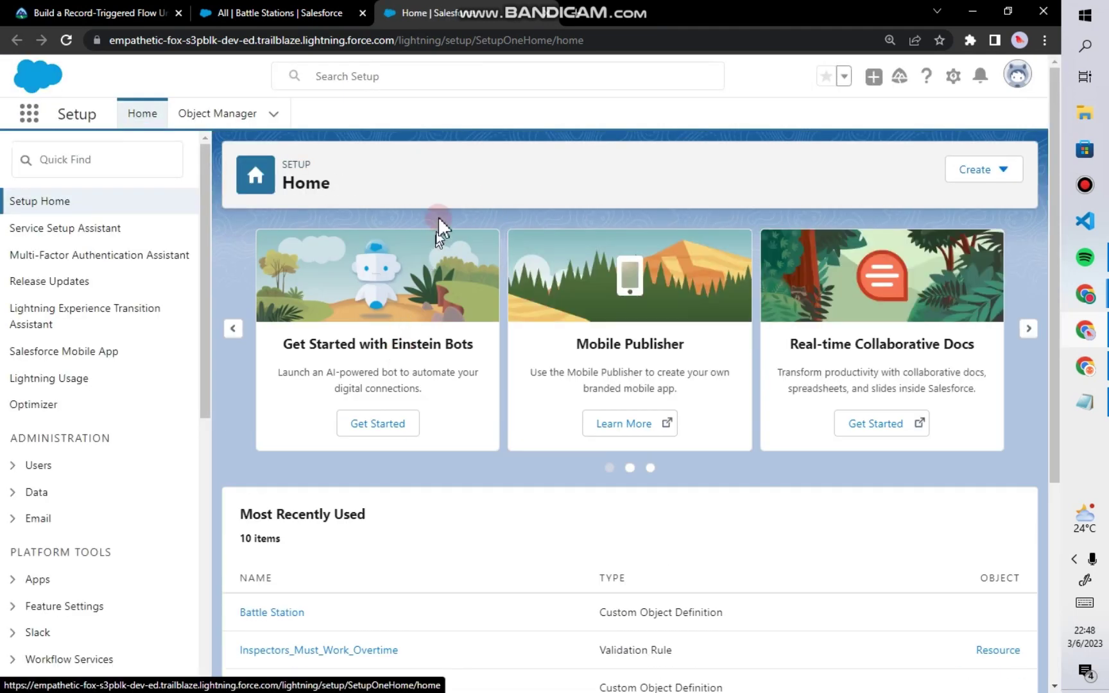
click(364, 14)
Step: Review the challenge's flow requirements on Trailhead and open the Flows page in Setup by searching for "flow"
click(90, 12)
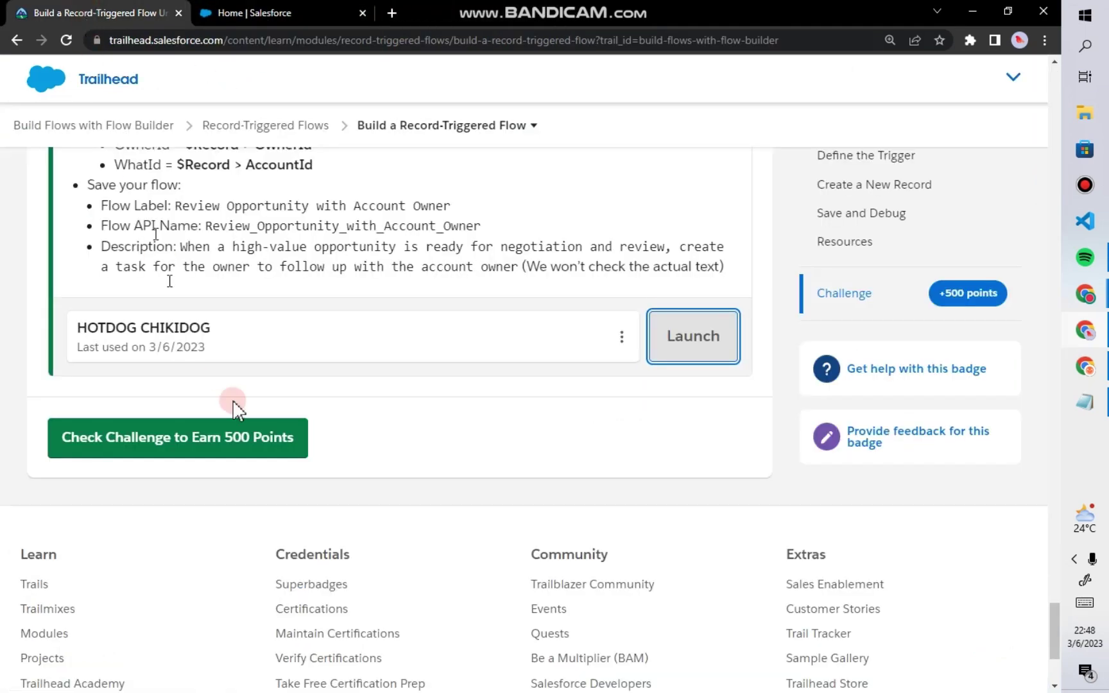
scroll(233, 408, up, 11)
scroll(248, 430, down, 2)
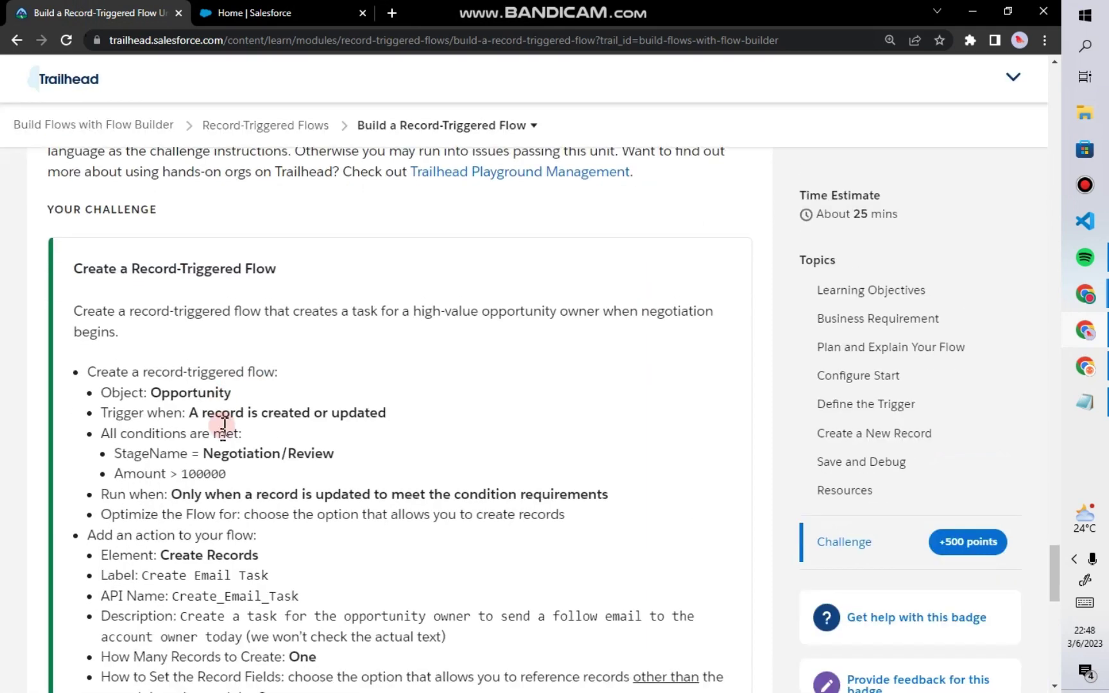
scroll(223, 427, down, 3)
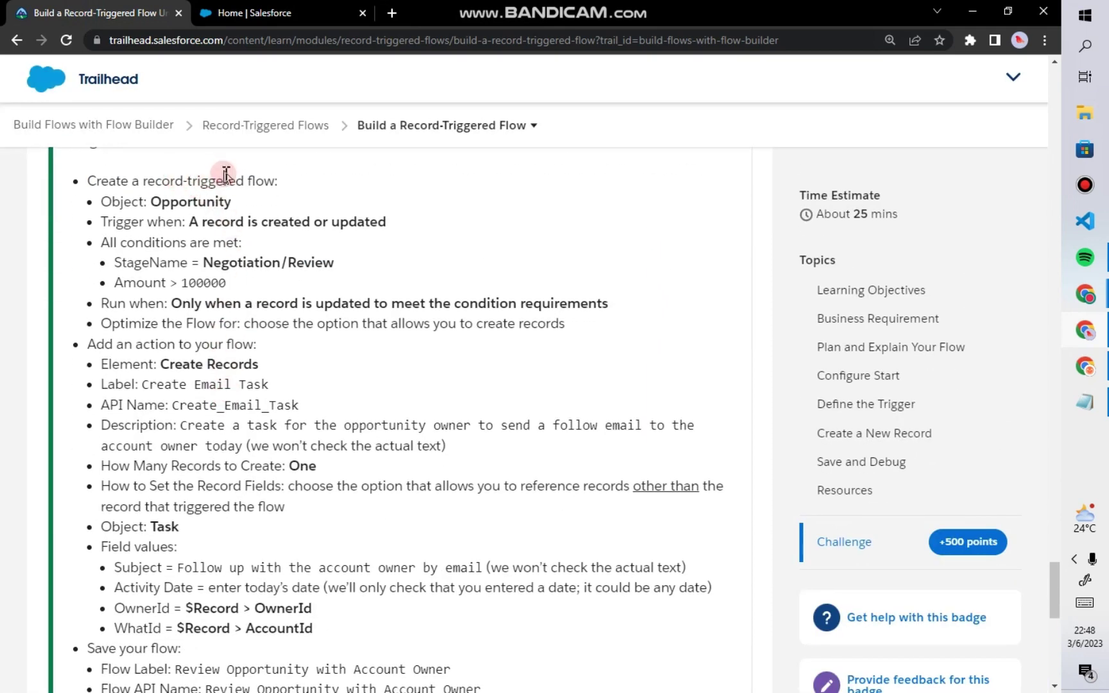
click(240, 13)
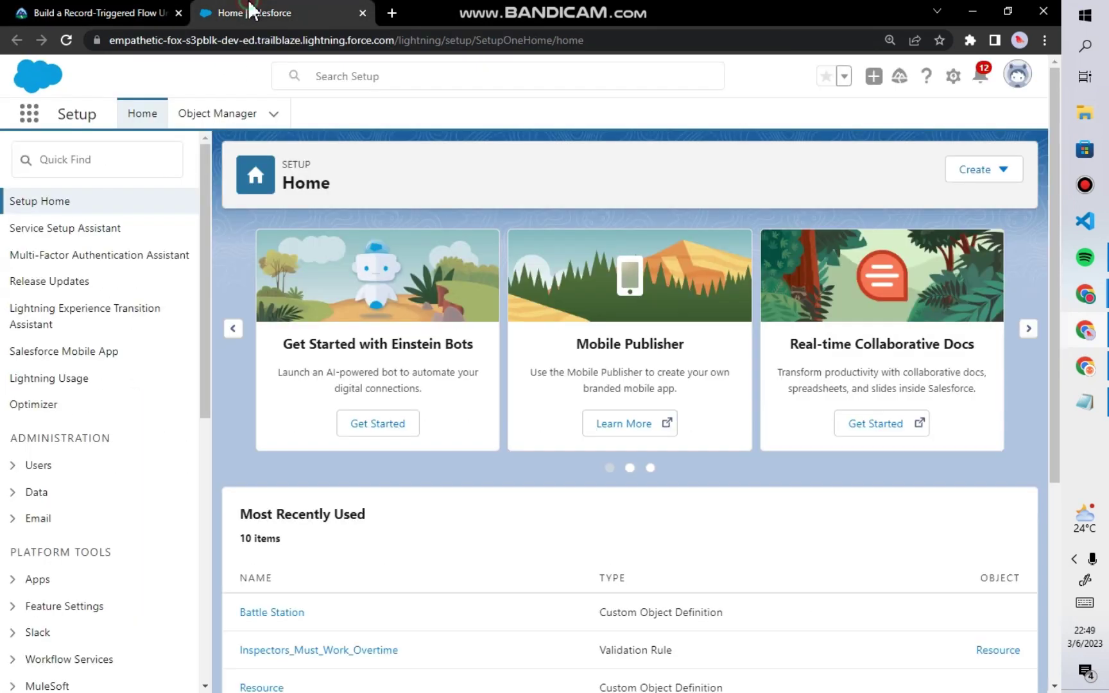
click(116, 169)
text(fl)
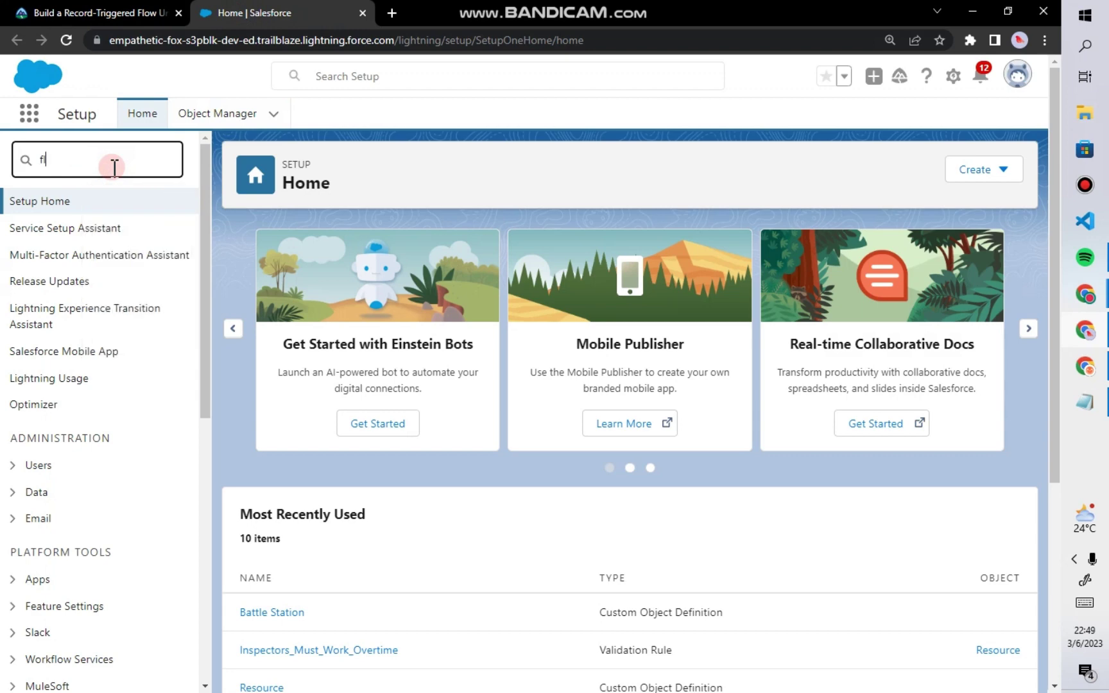
text(ow)
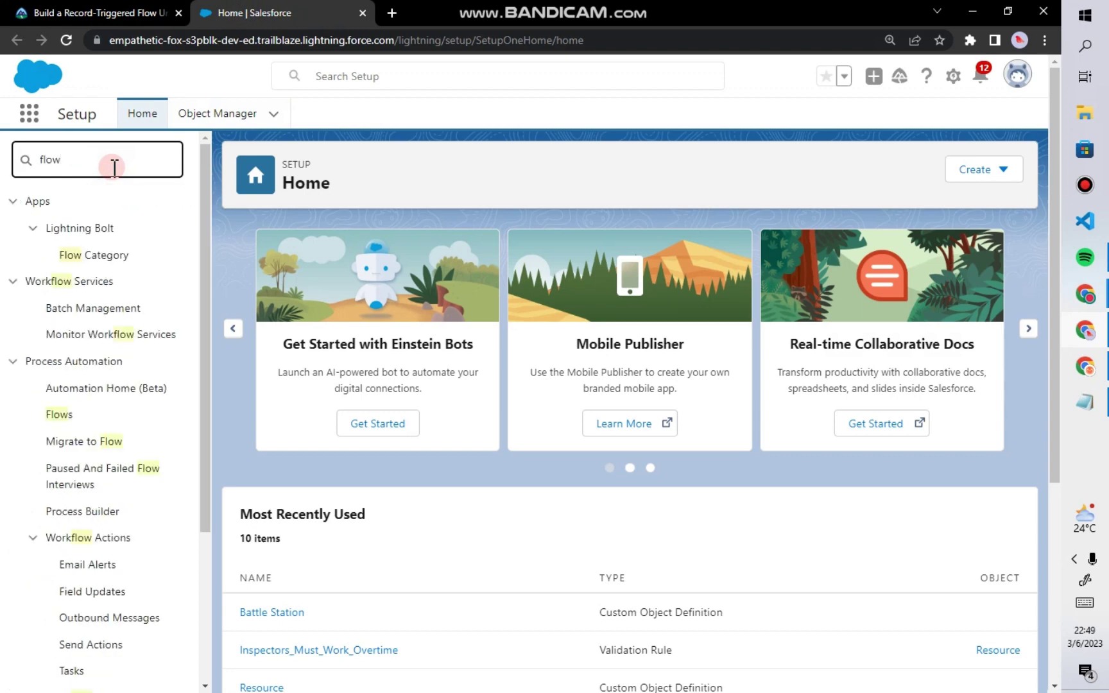
click(59, 417)
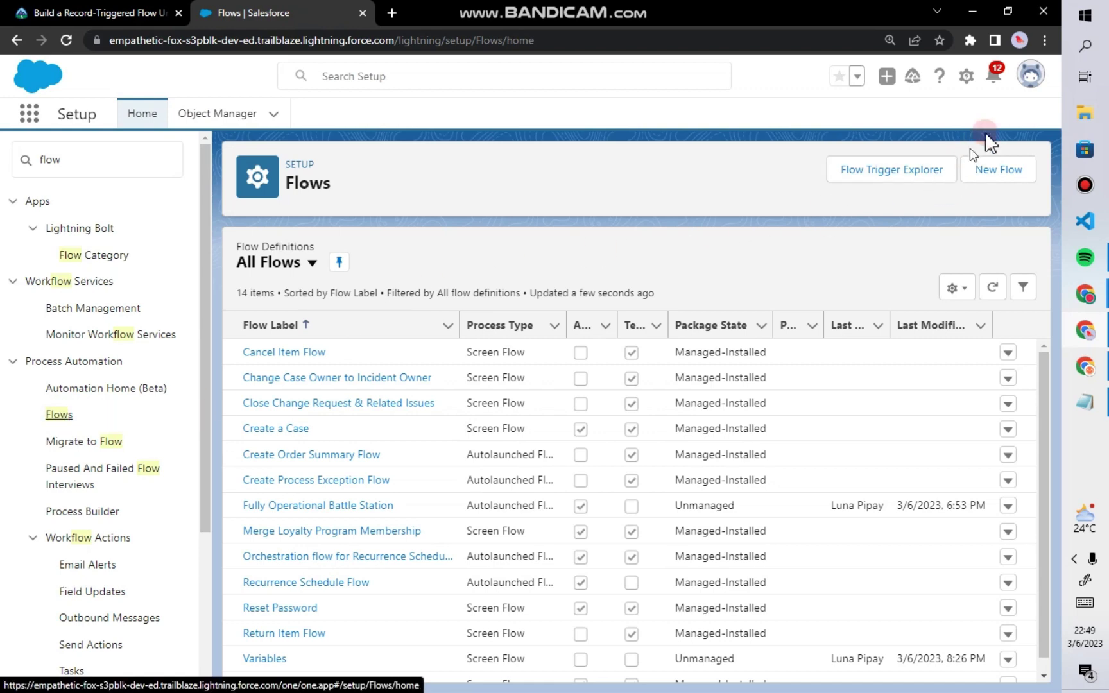
Step: Create a new flow of the type Record-Triggered Flow
click(991, 170)
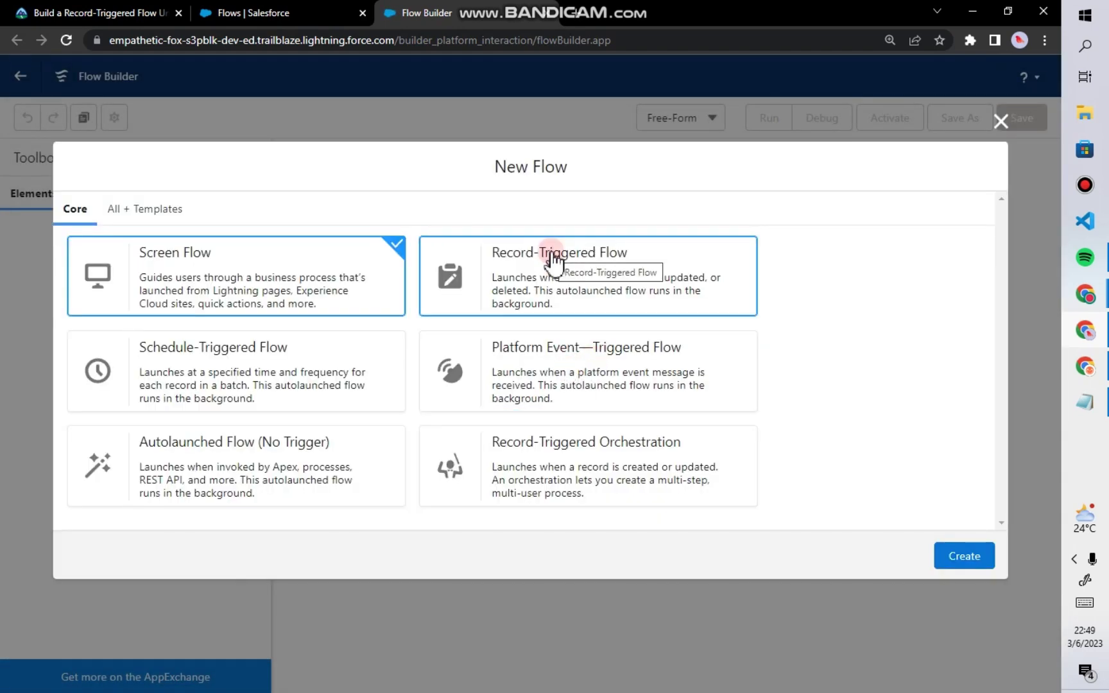
click(552, 257)
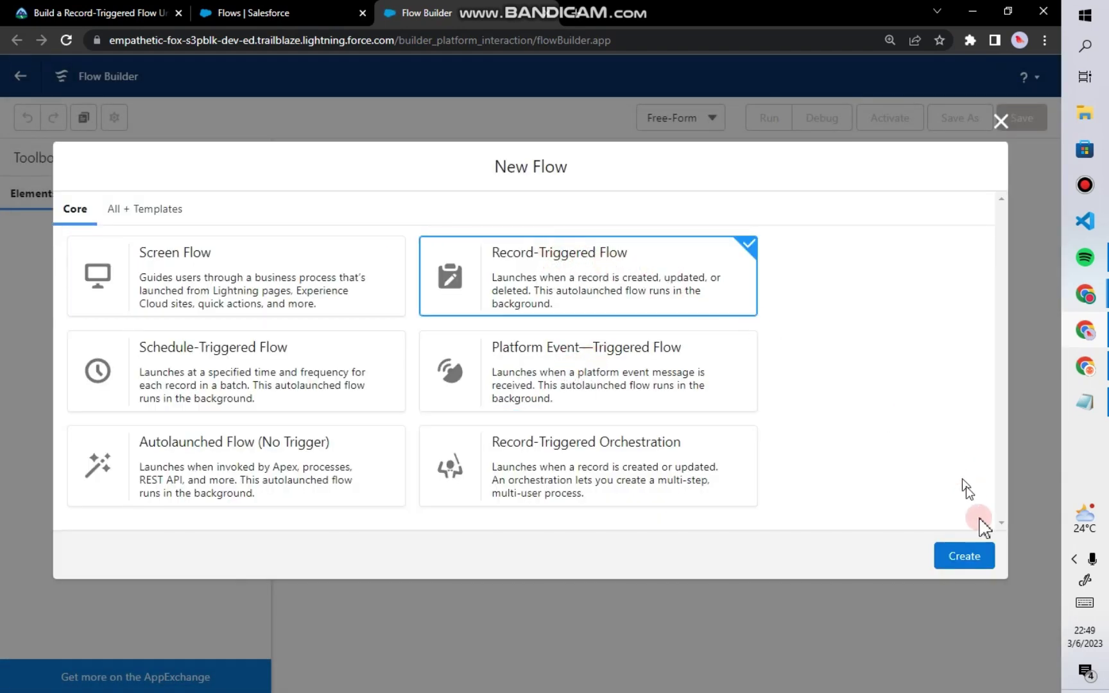
click(968, 555)
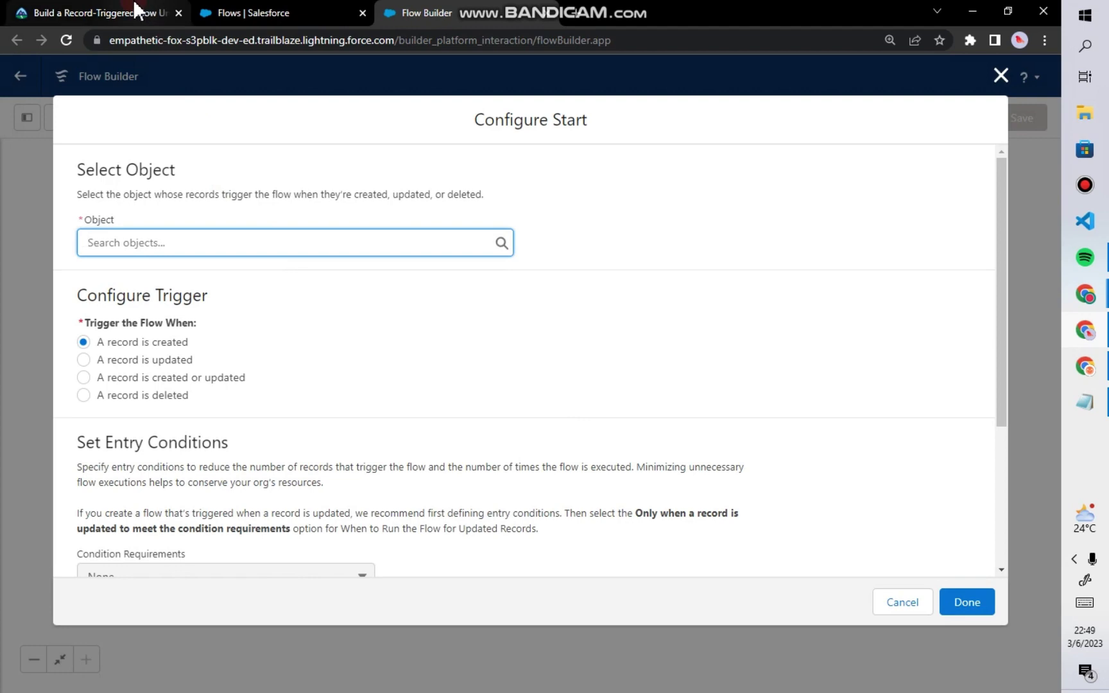
Step: Following the challenge, set the flow's start object to Opportunity and trigger it when a record is created or updated
click(136, 9)
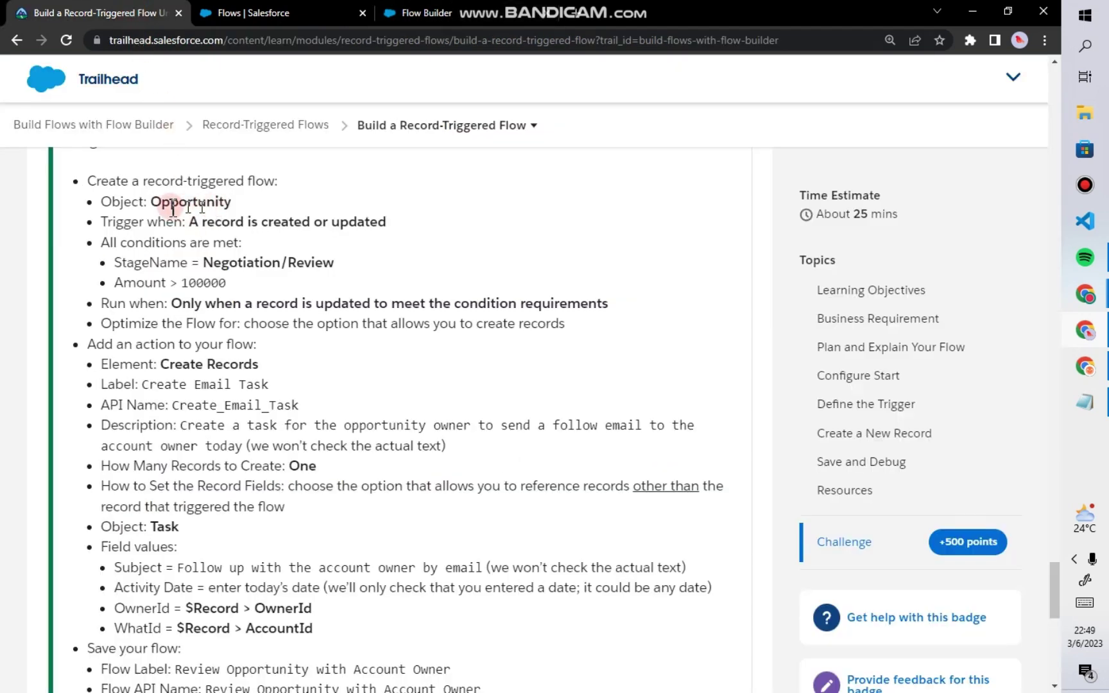
click(430, 11)
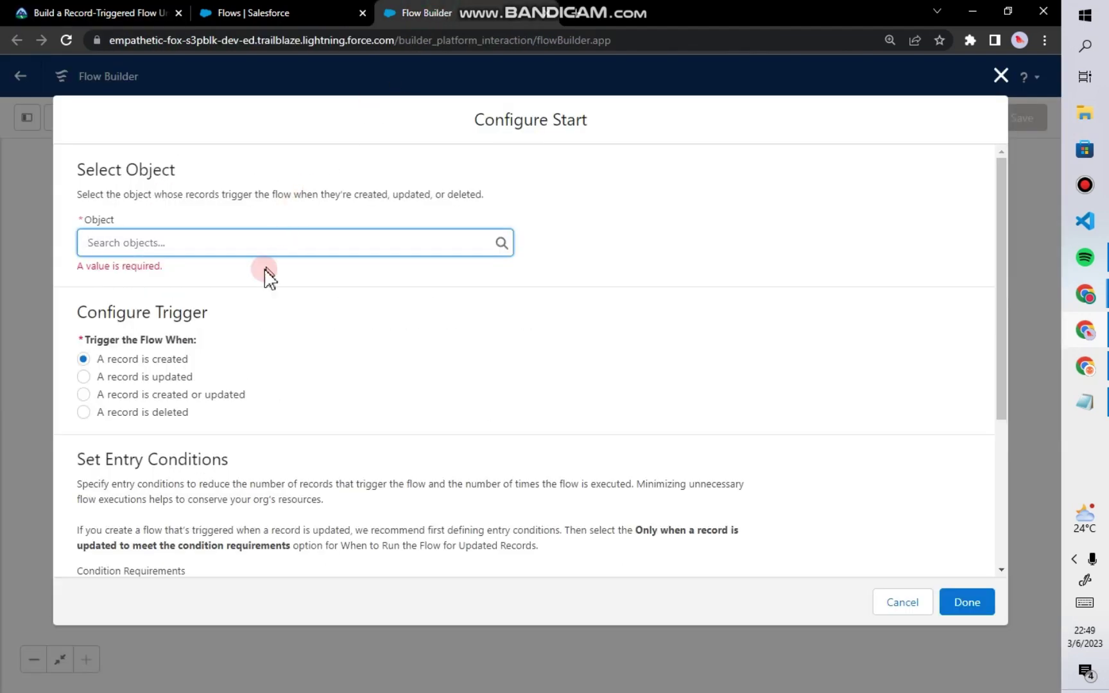
text(oppo)
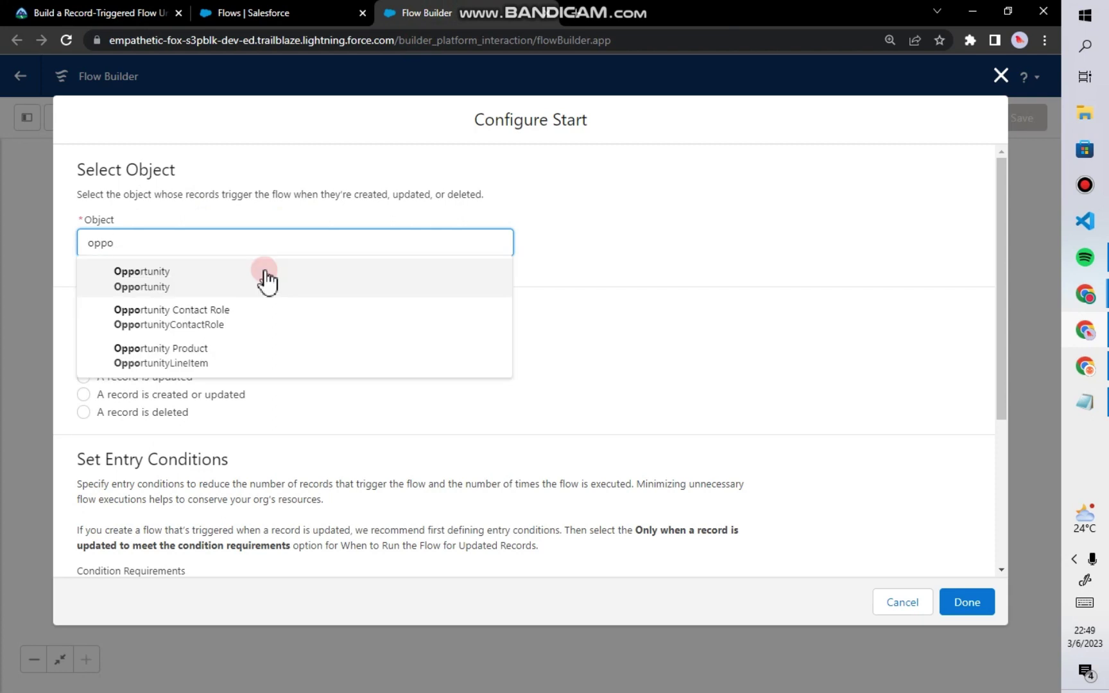
click(266, 280)
scroll(240, 369, down, 2)
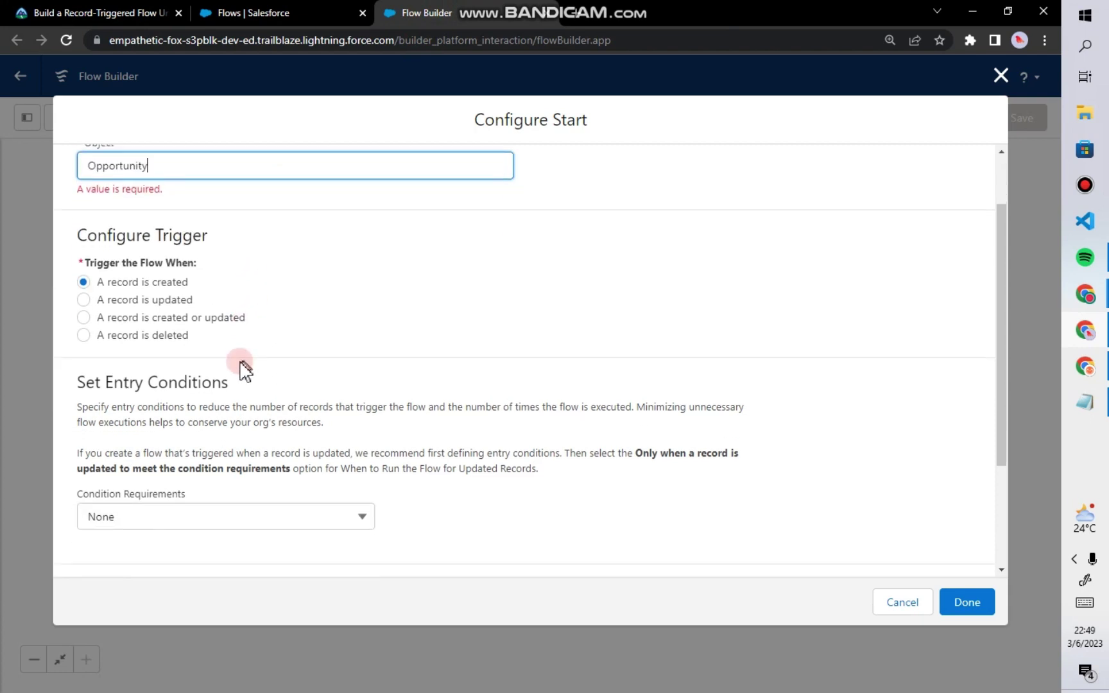
click(204, 318)
scroll(204, 321, down, 1)
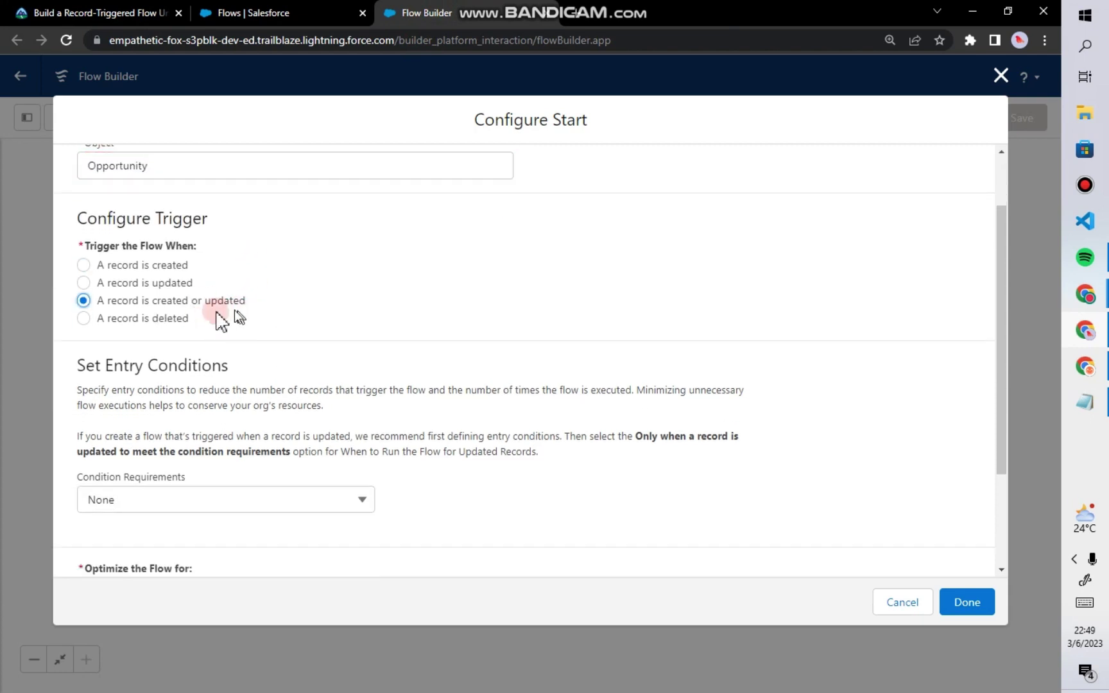
Step: Check the challenge's entry criteria and set the flow's condition requirements to All Conditions Are Met (AND)
click(124, 12)
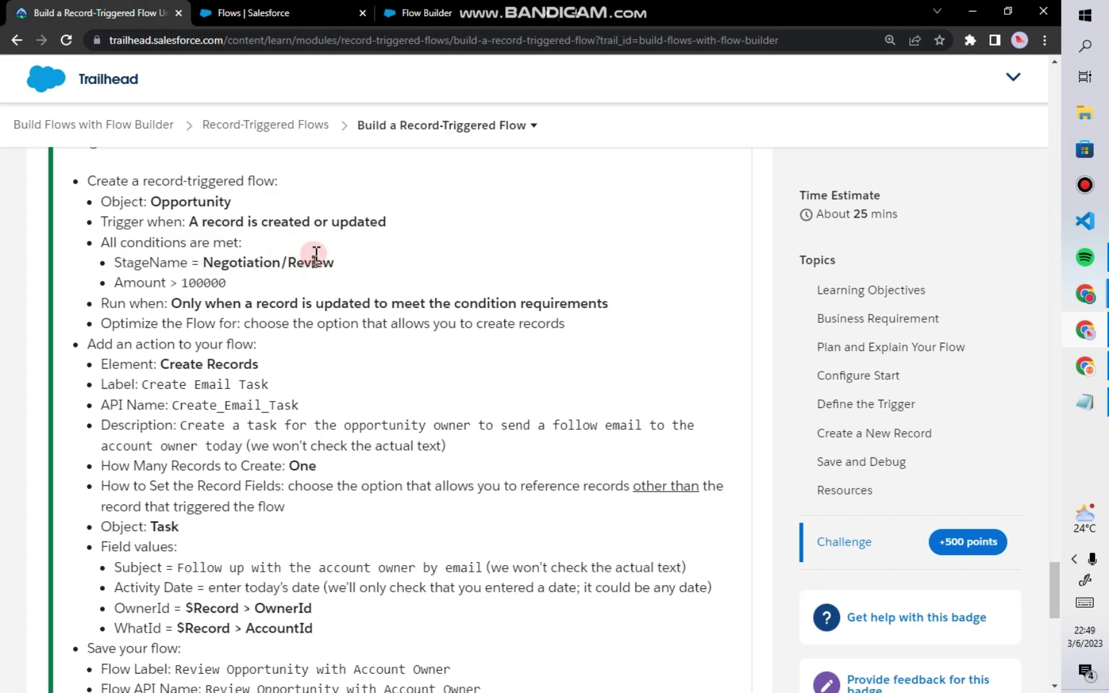
click(449, 12)
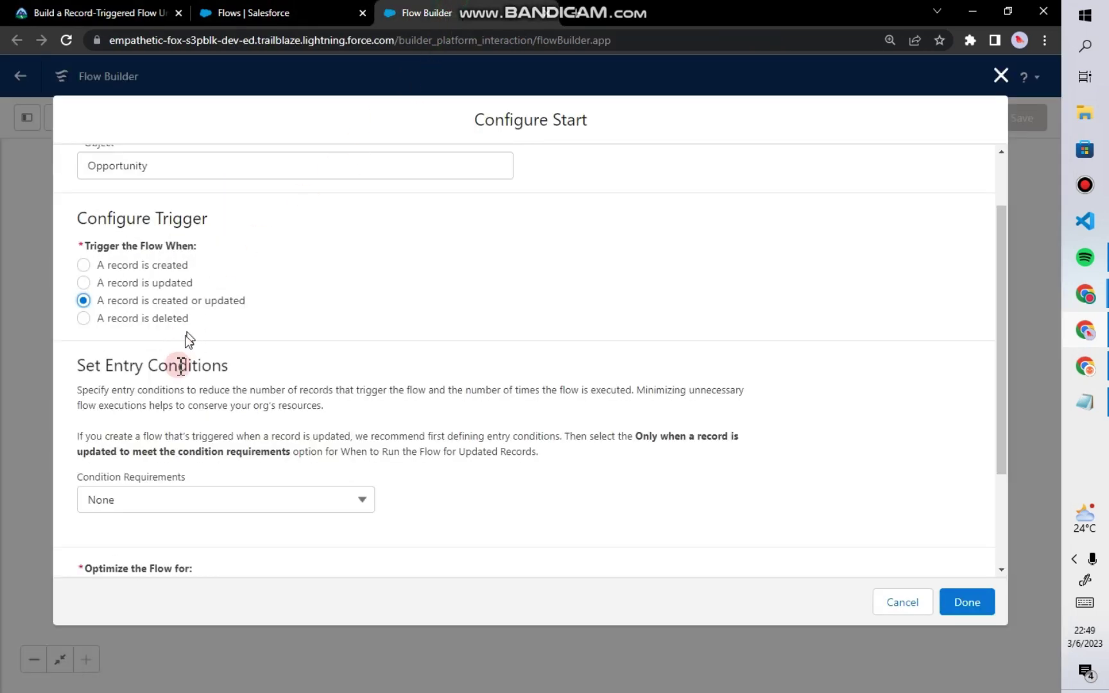
scroll(181, 369, down, 2)
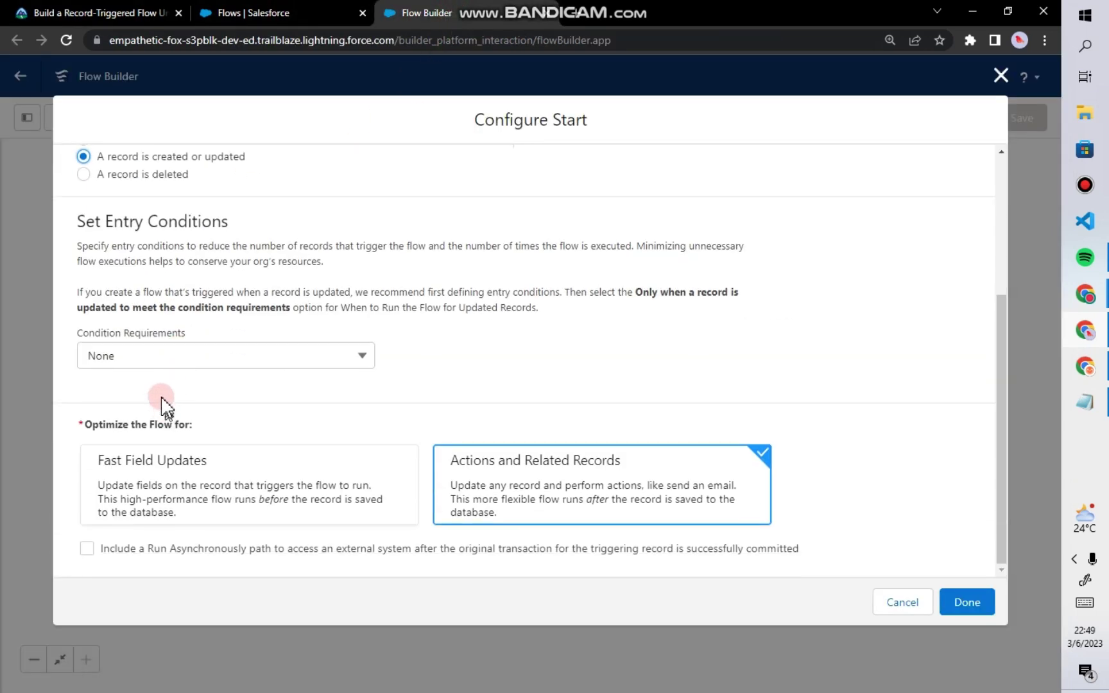
click(171, 358)
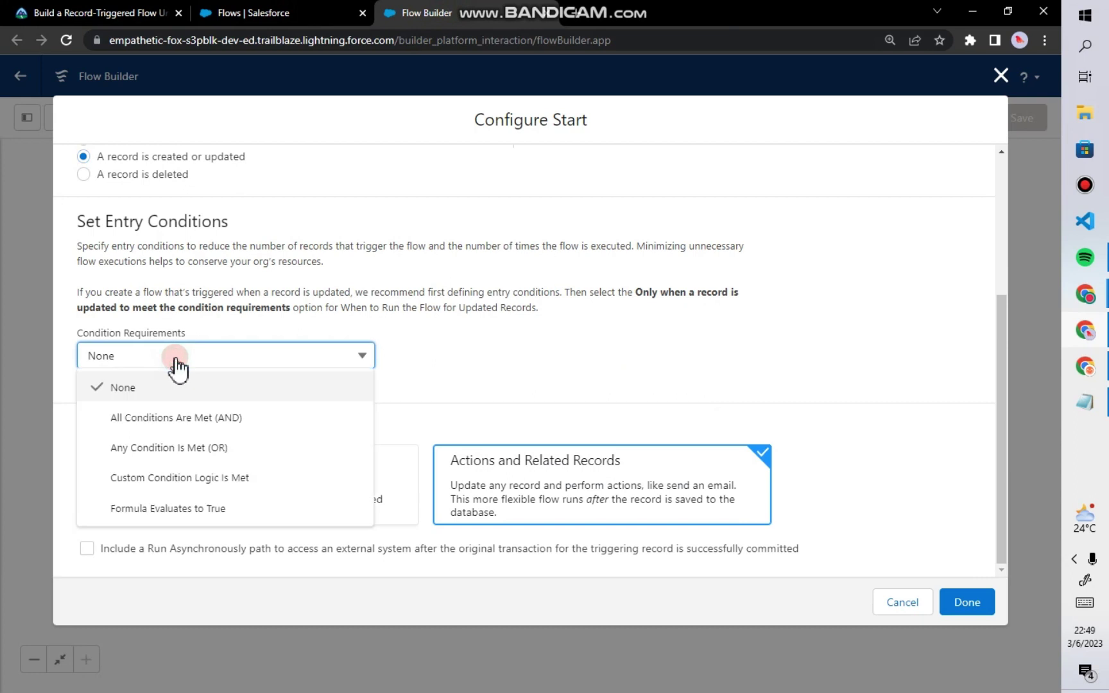
click(170, 418)
scroll(271, 411, down, 1)
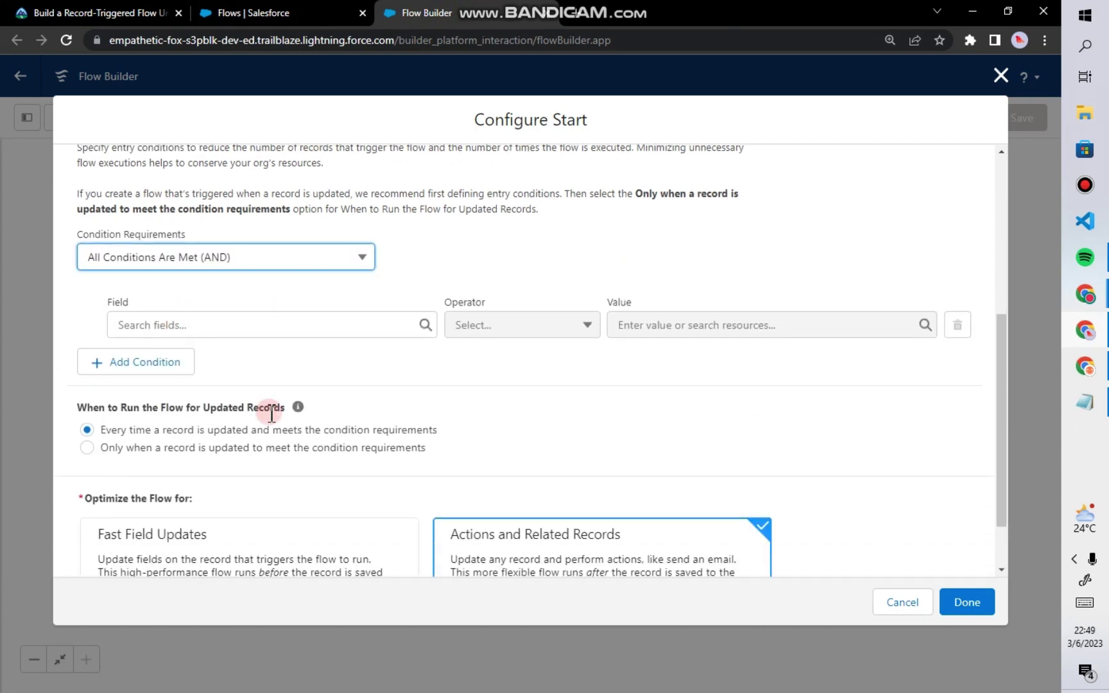
scroll(272, 414, down, 1)
scroll(257, 388, up, 1)
Step: Define the first entry condition as StageName Equals Negotiation/Review
click(229, 338)
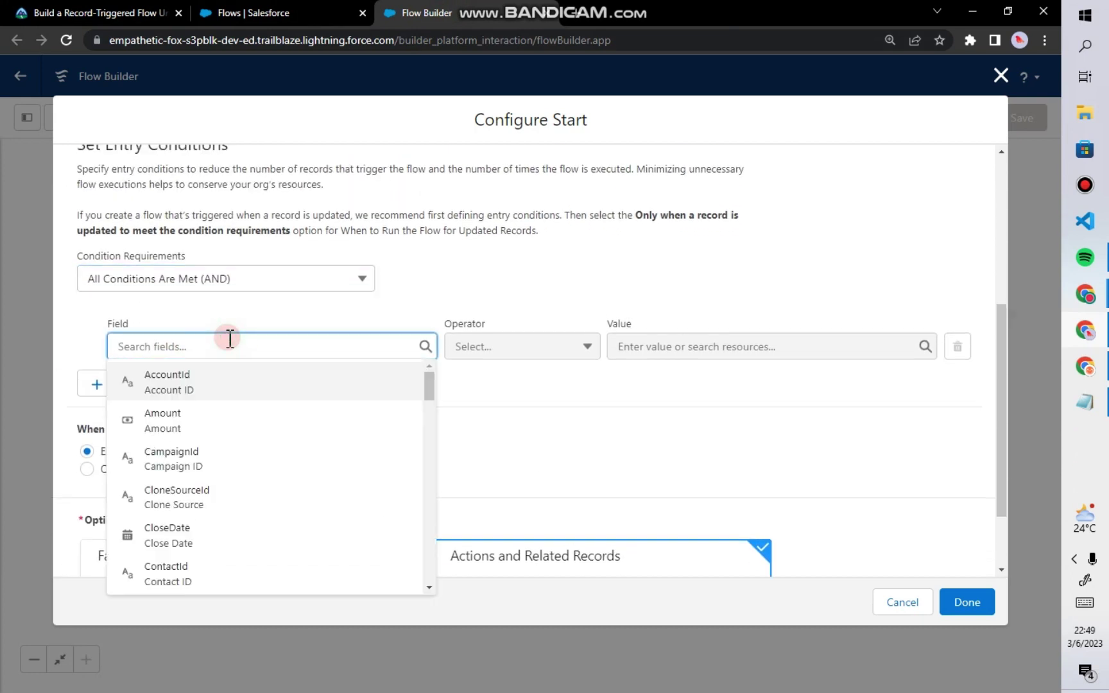
text(sta)
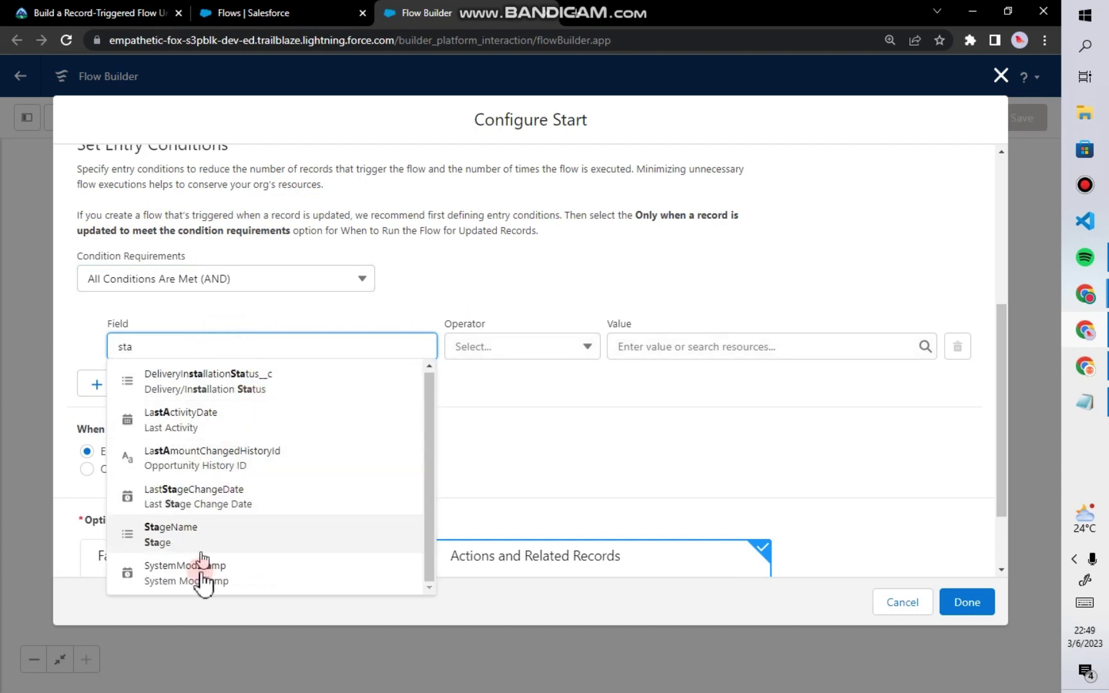
click(187, 537)
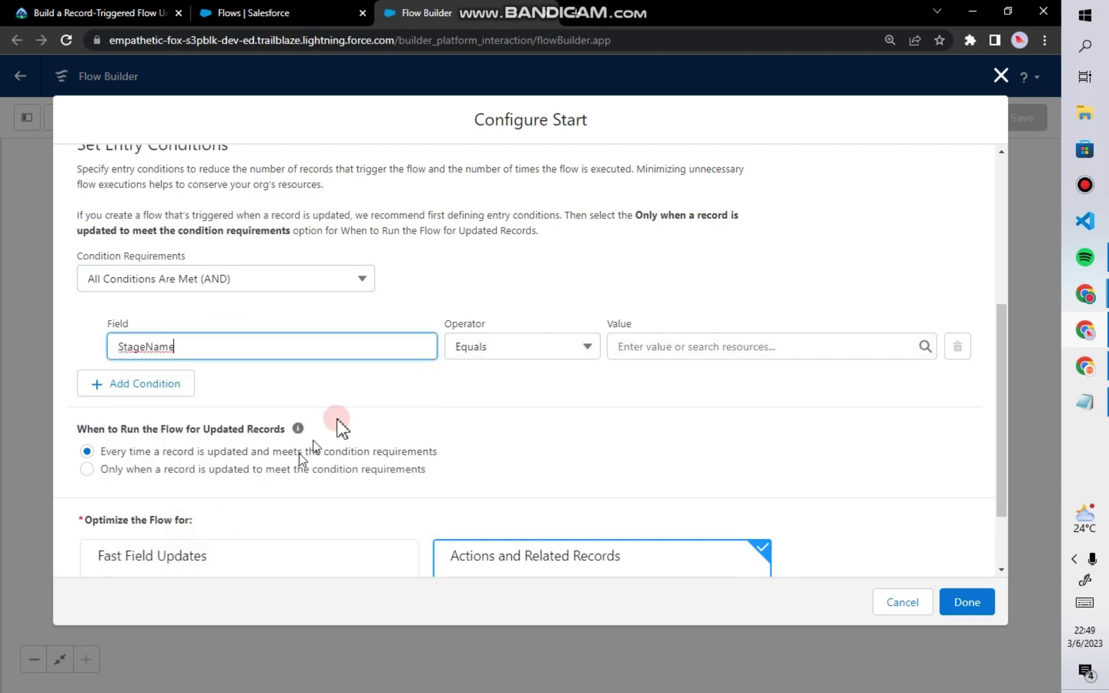
click(462, 352)
click(493, 380)
click(651, 347)
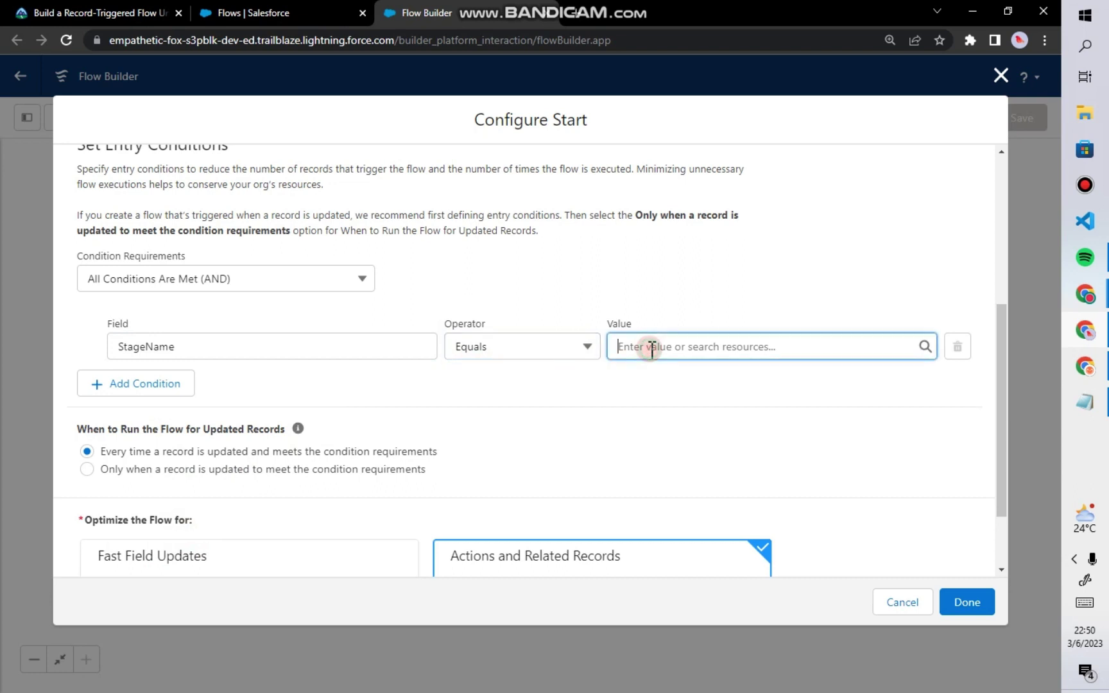
scroll(713, 475, down, 5)
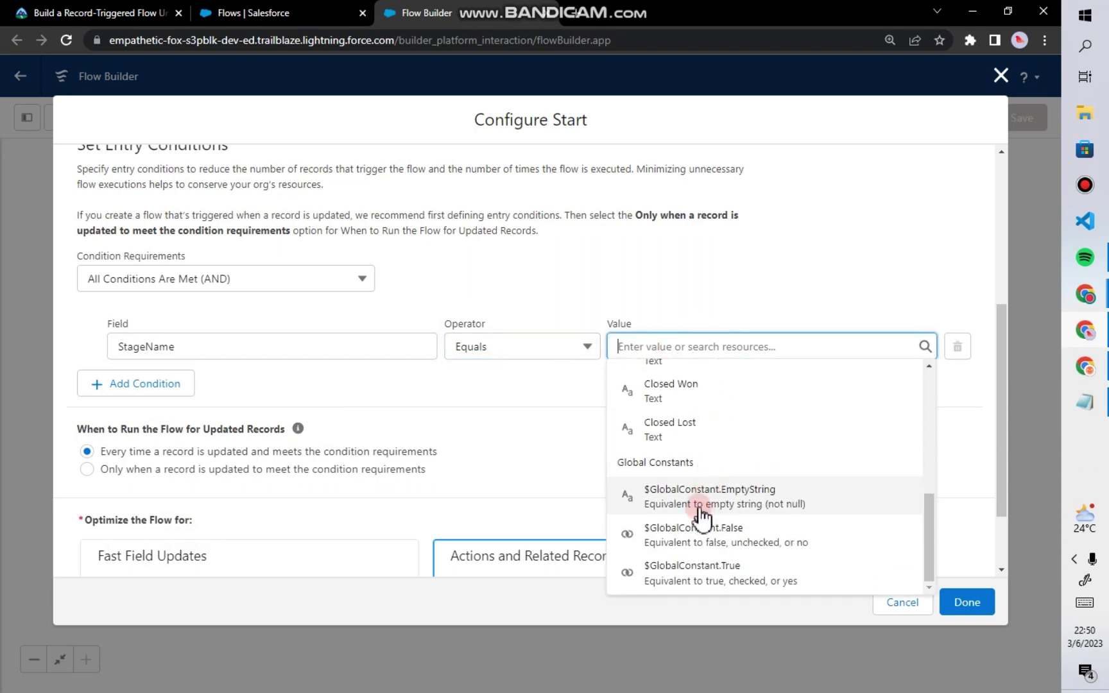
scroll(699, 512, up, 2)
scroll(699, 512, up, 1)
scroll(698, 510, down, 1)
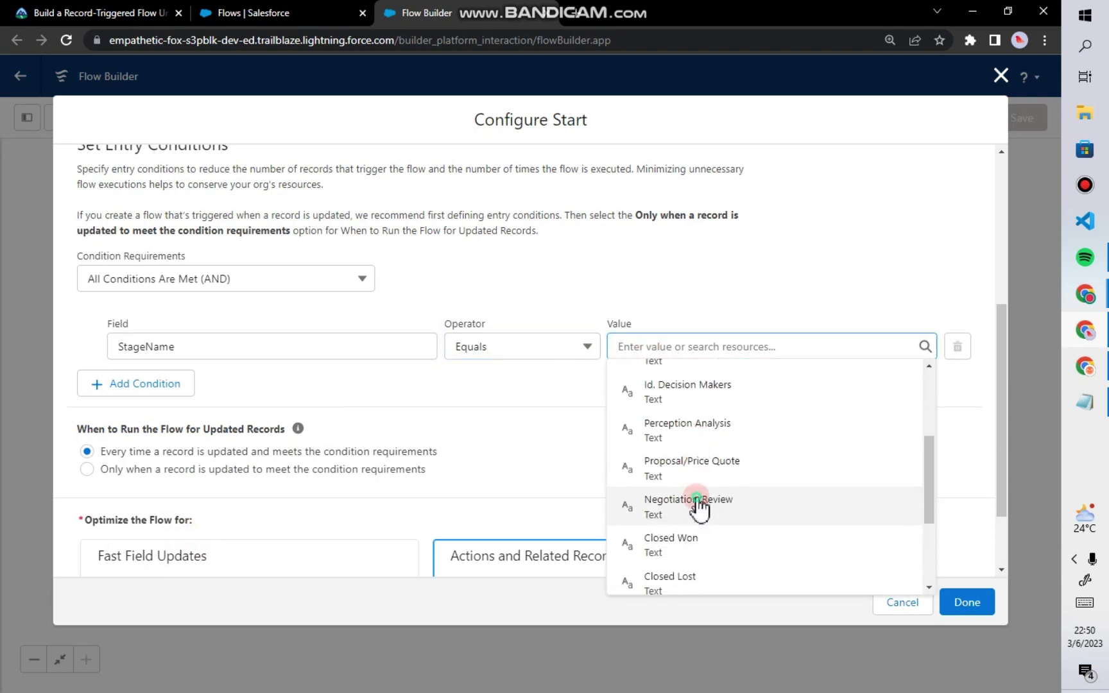
click(698, 510)
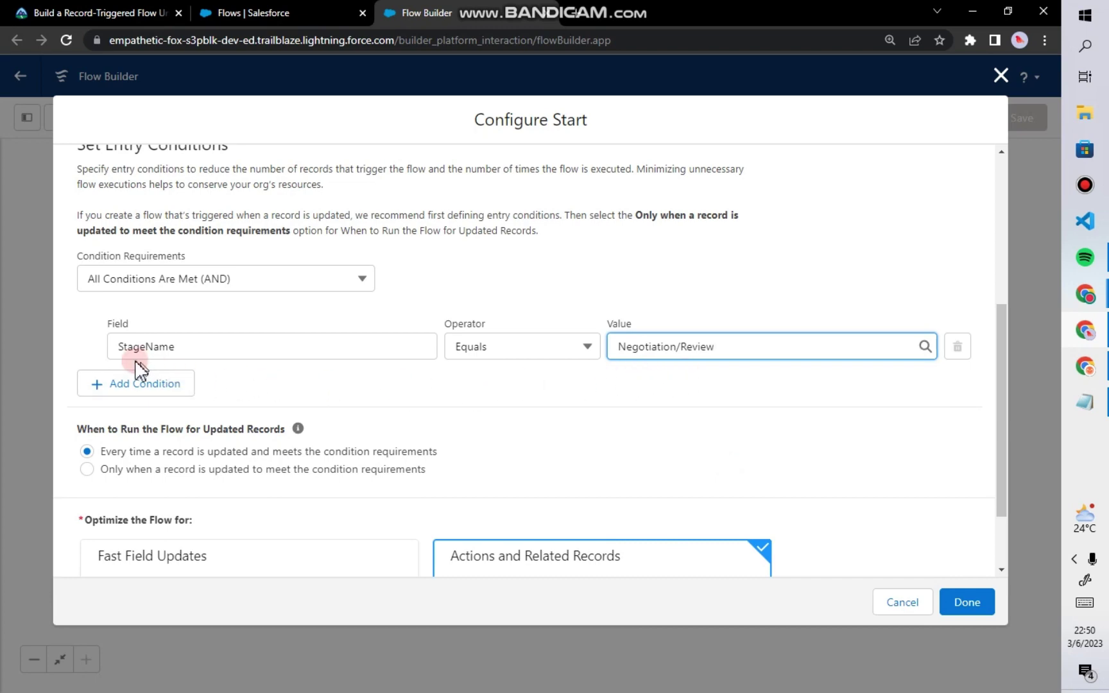
Step: Copy the Amount threshold 100000 from the Trailhead challenge requirements and return to the flow's start configuration
click(102, 12)
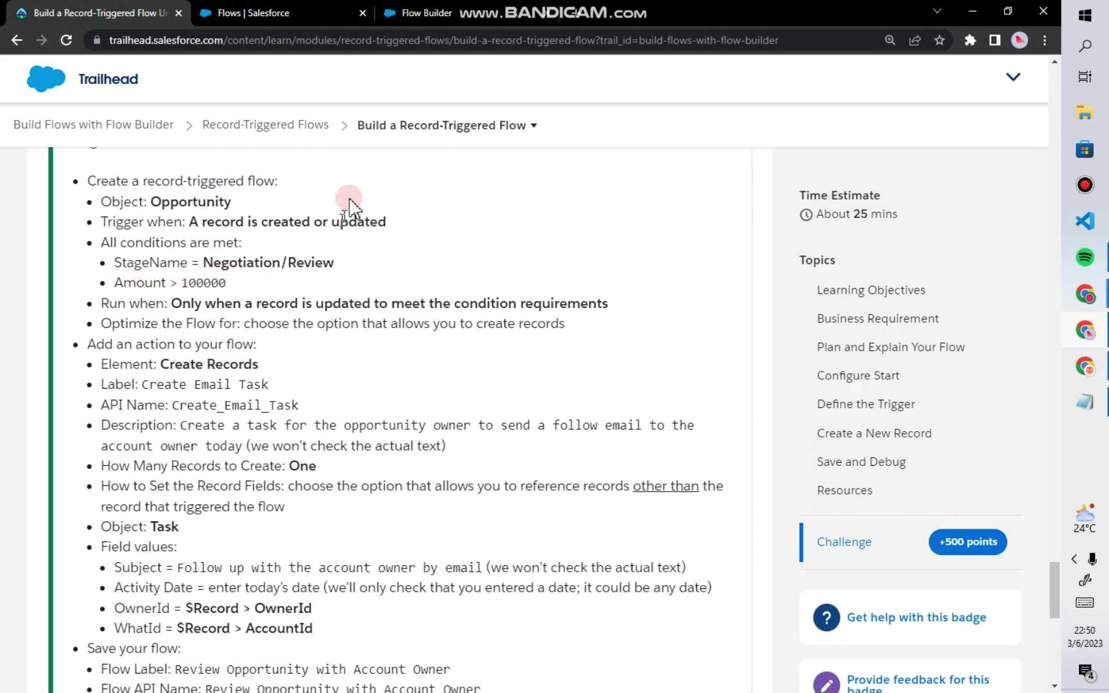
drag(181, 283, 229, 283)
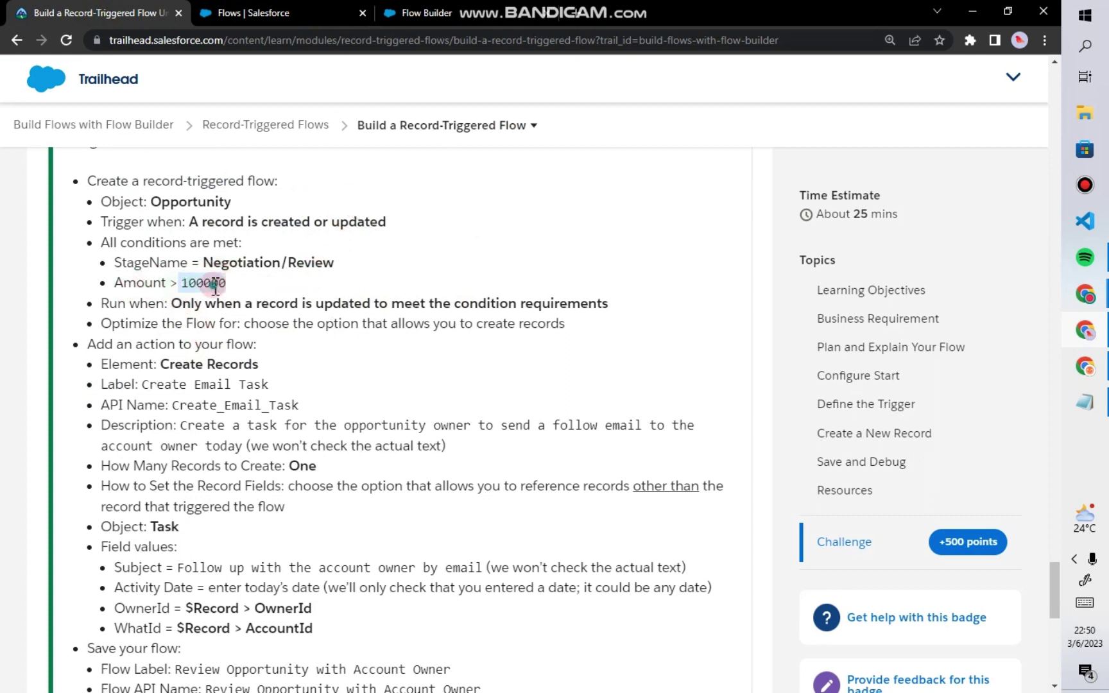
right_click(217, 285)
click(292, 296)
click(442, 12)
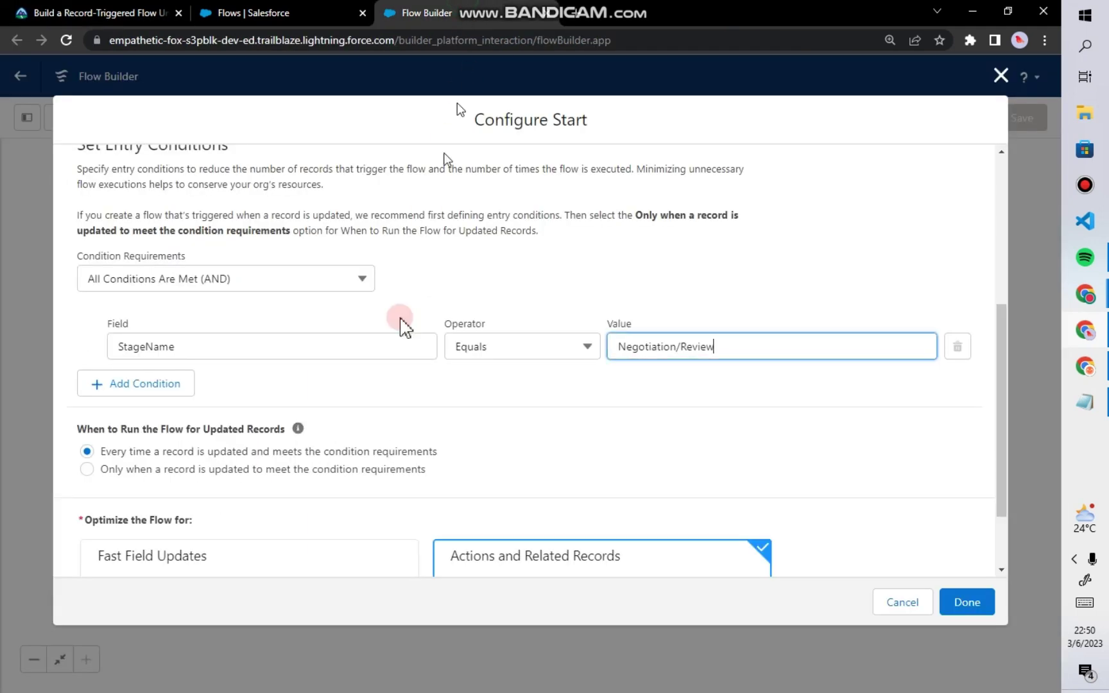
Step: Add a second entry condition with Amount Greater Than the copied value 100000
click(163, 386)
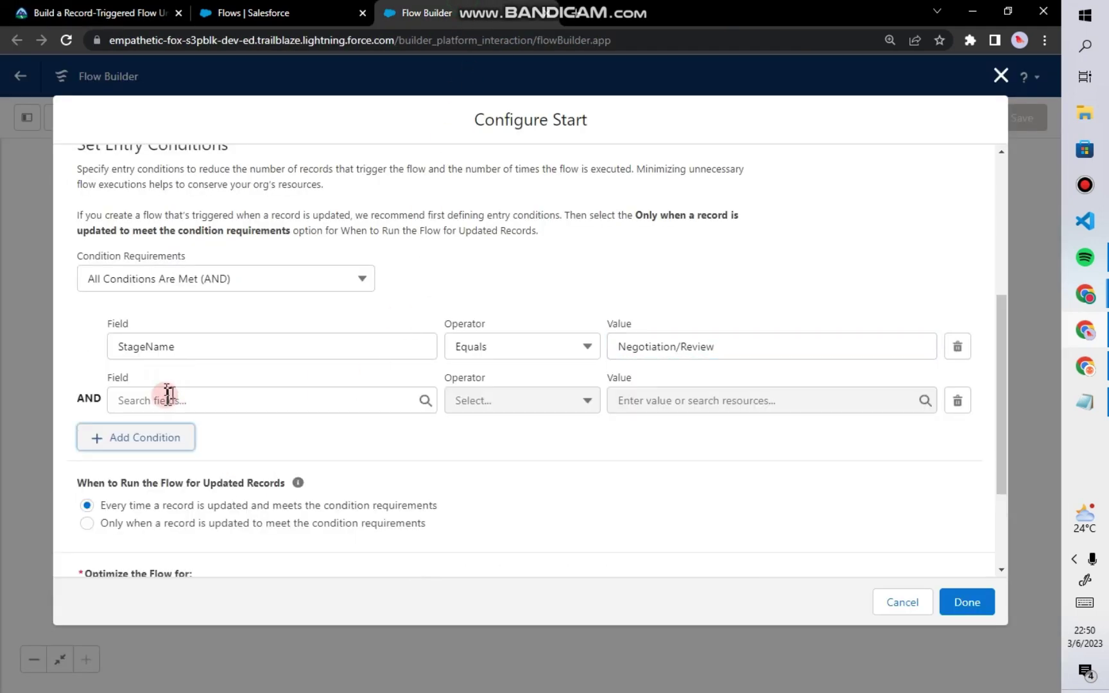
click(165, 393)
text(am)
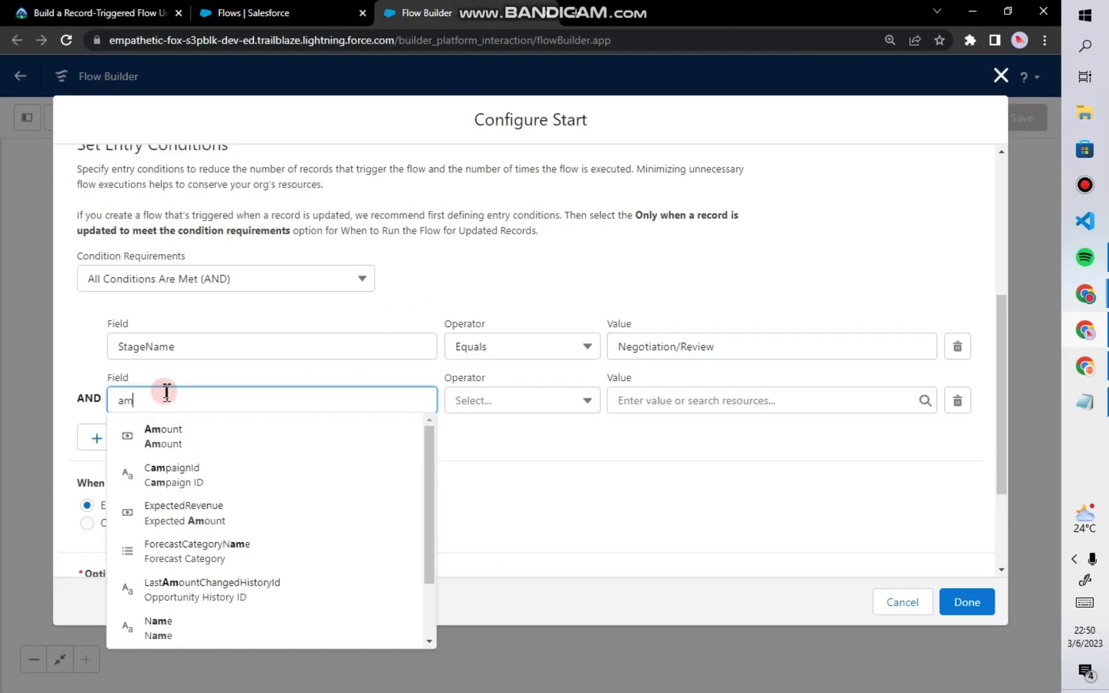
key(Down)
key(Return)
click(524, 416)
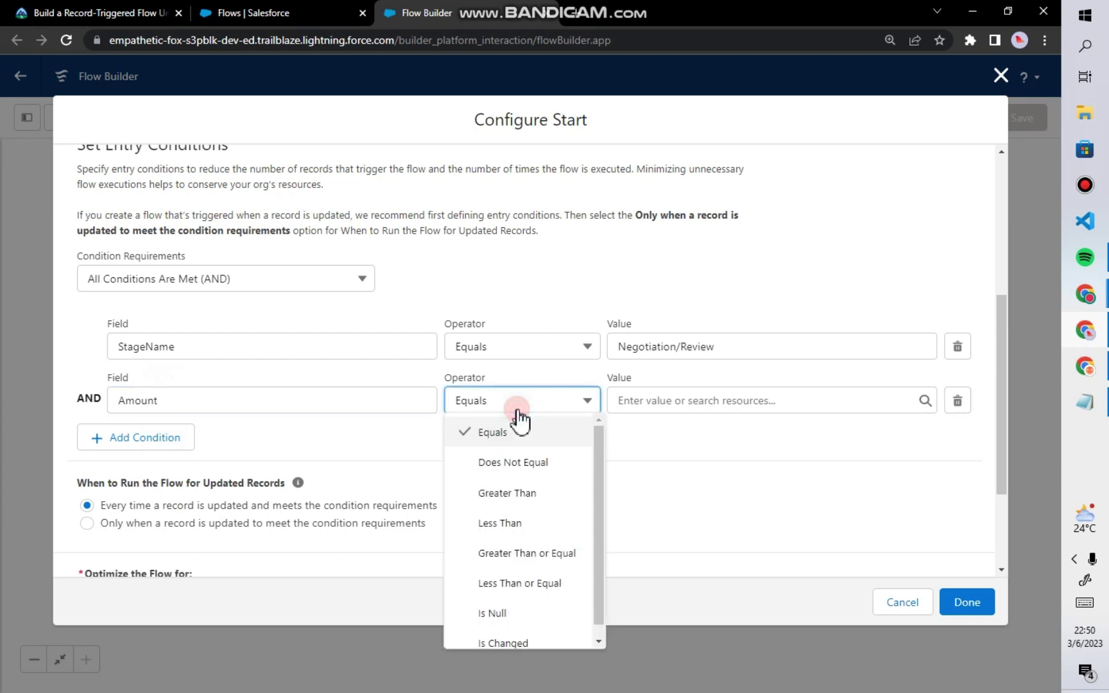
click(519, 495)
click(664, 403)
right_click(665, 404)
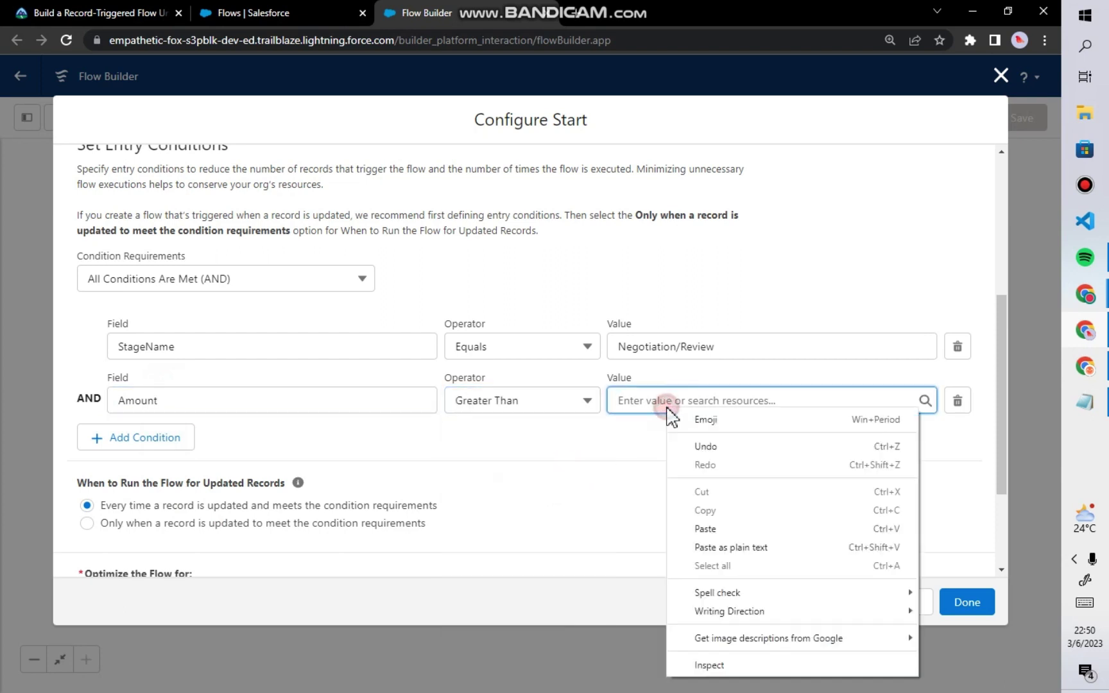
click(705, 529)
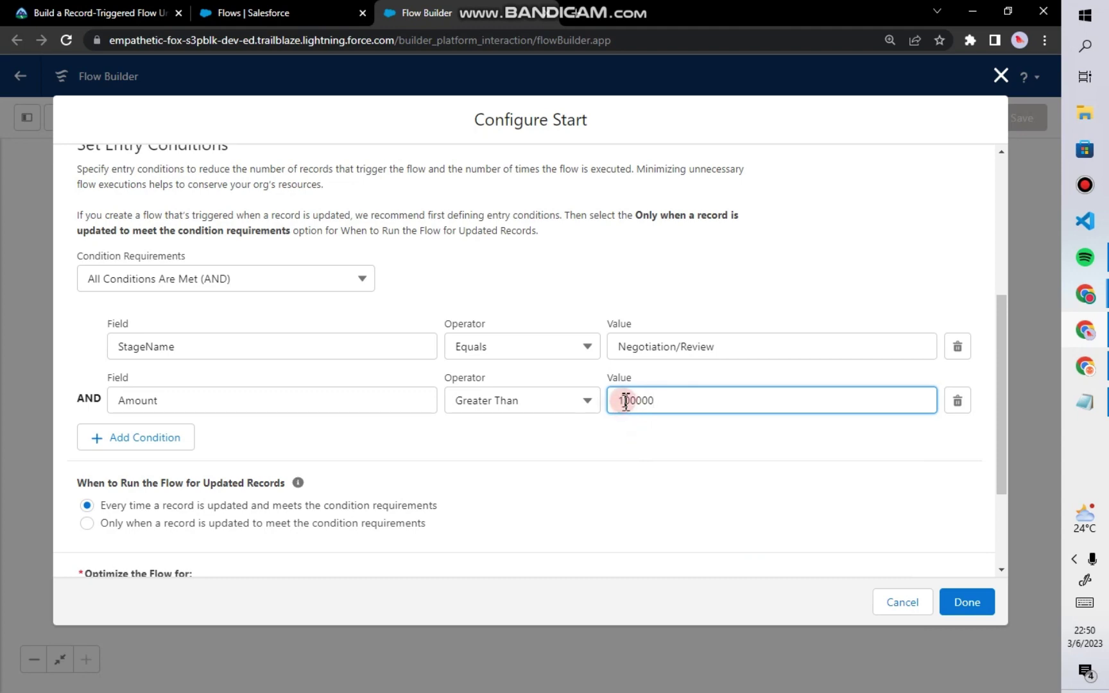
Step: Following the challenge, run the flow only when a record is updated to meet the conditions, optimized for Actions and Related Records, and finish the start configuration
scroll(388, 497, down, 1)
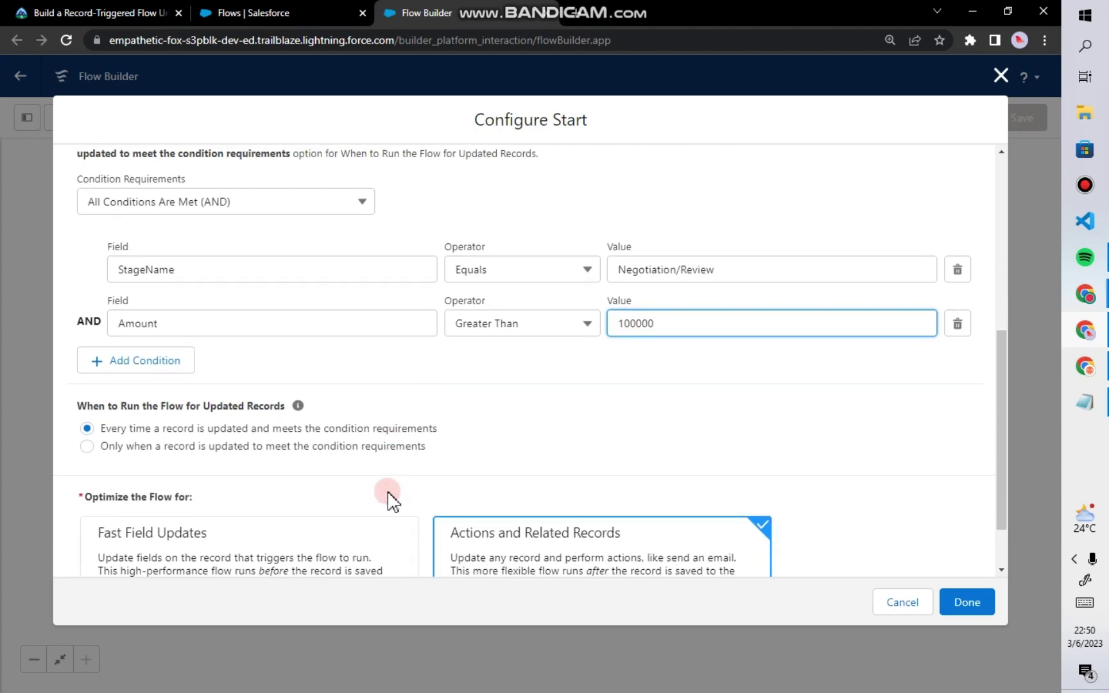
click(145, 12)
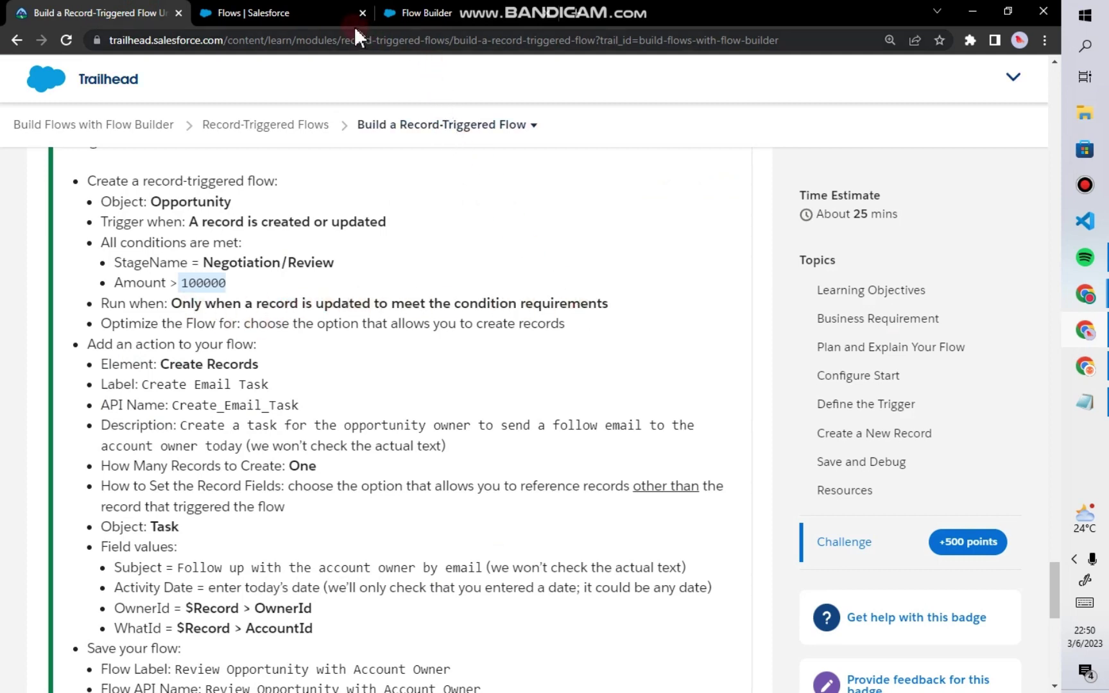
click(416, 12)
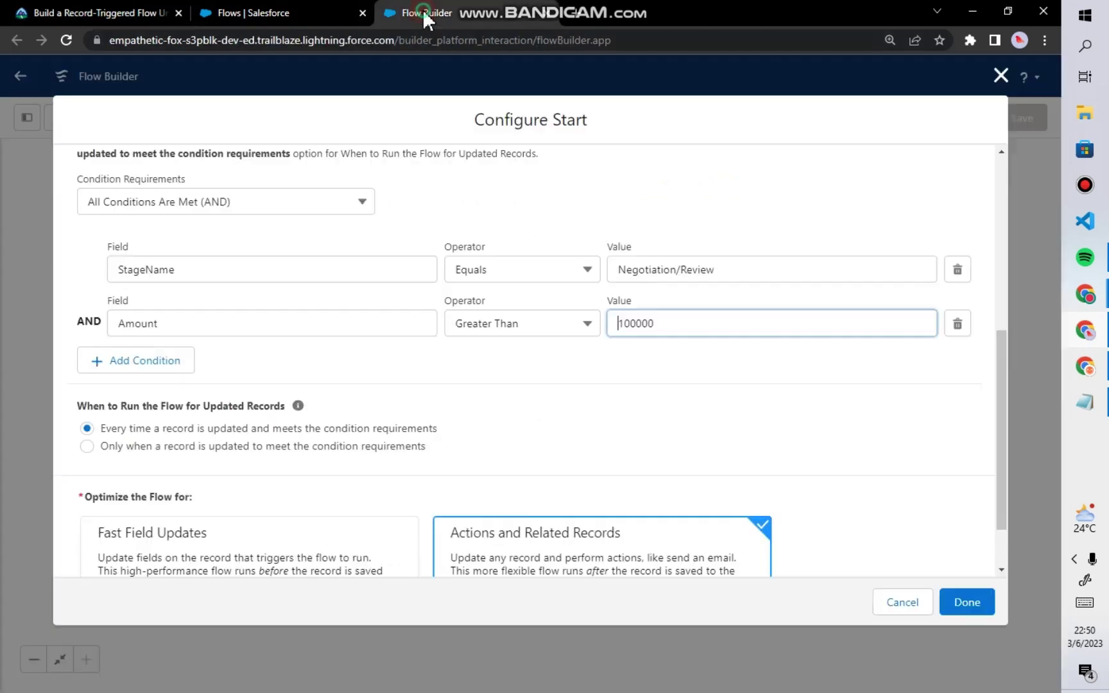
click(87, 446)
scroll(315, 452, down, 1)
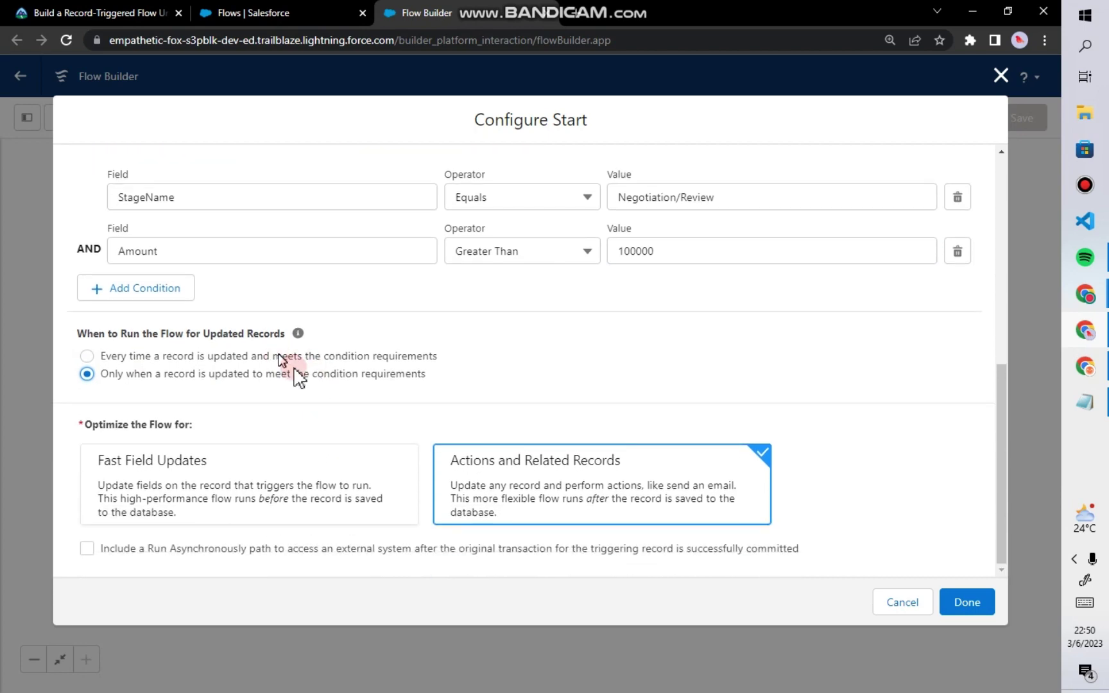
click(529, 491)
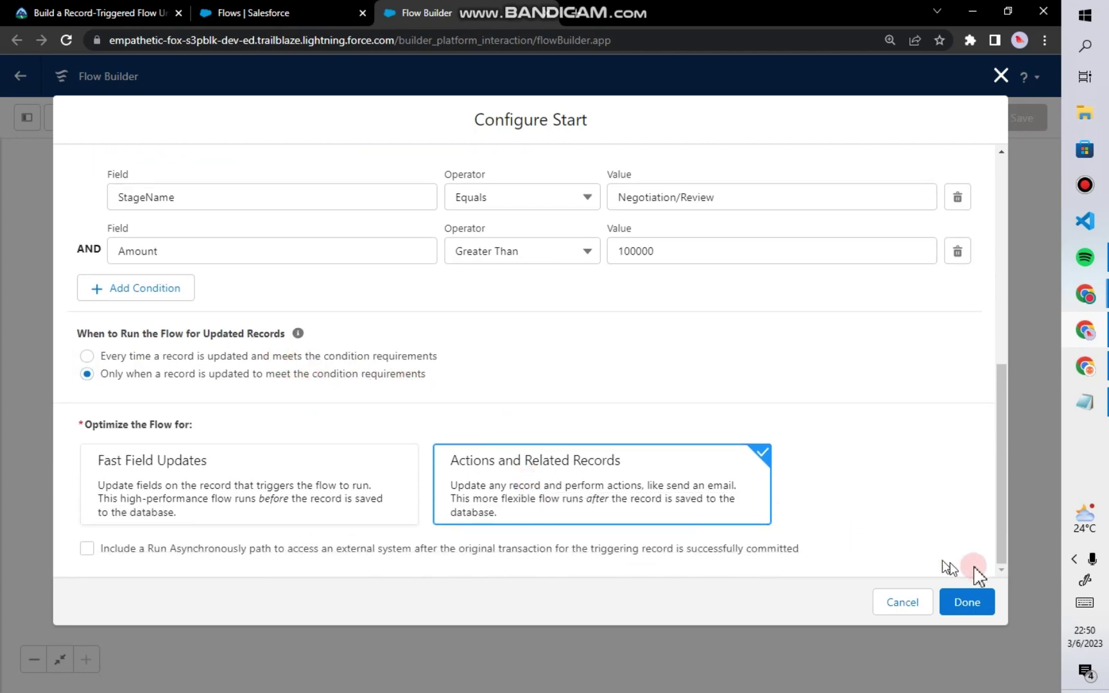
click(975, 602)
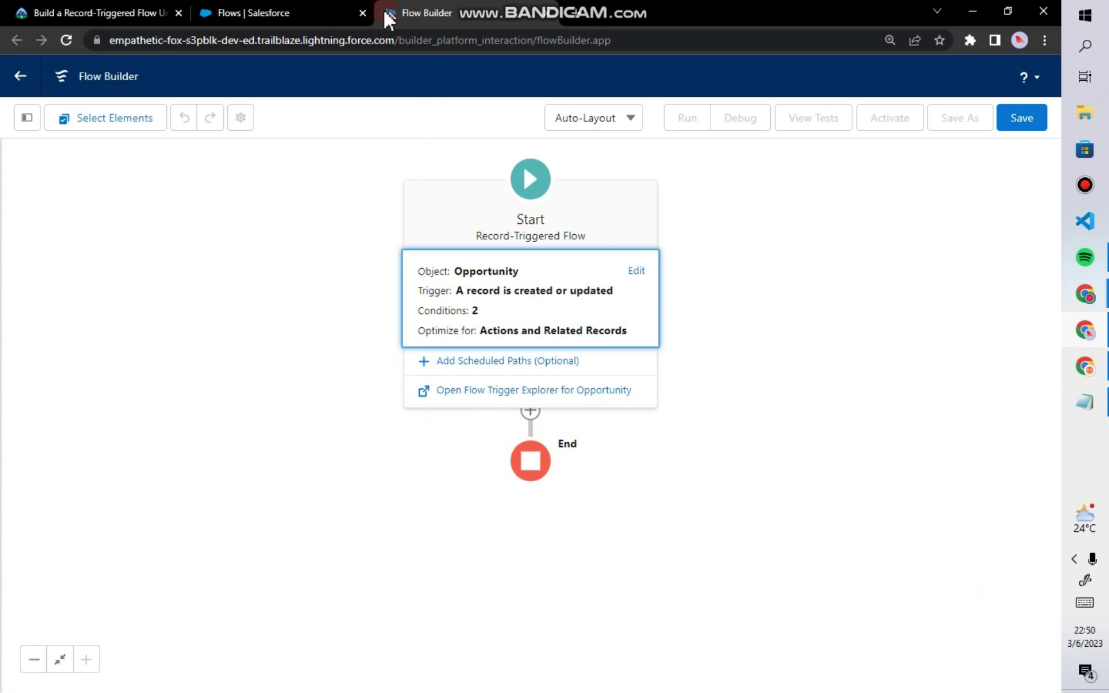
Step: Close the Flows Setup page and review the challenge's requirements for the action to add to the flow
click(364, 12)
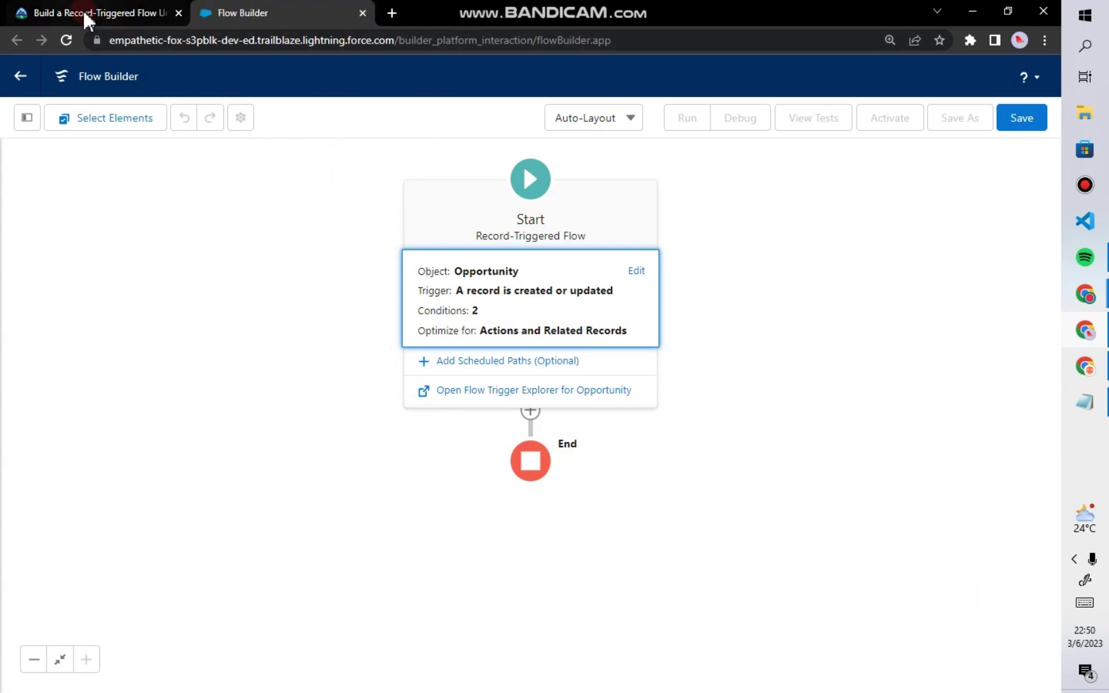
click(85, 13)
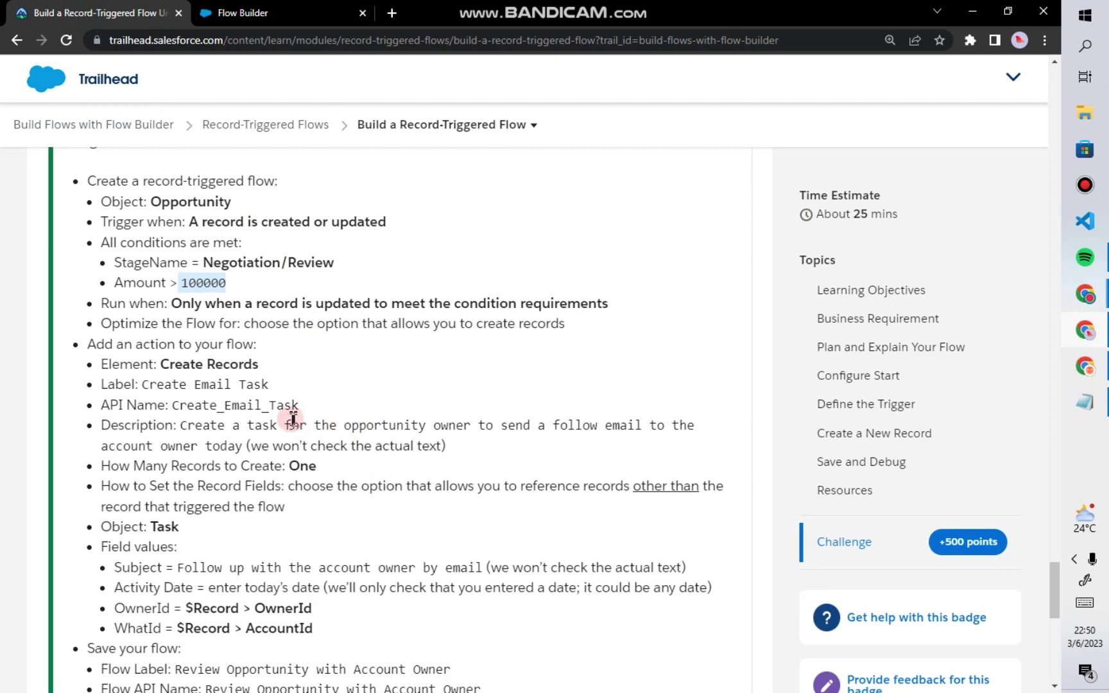
scroll(359, 366, down, 1)
scroll(359, 367, up, 1)
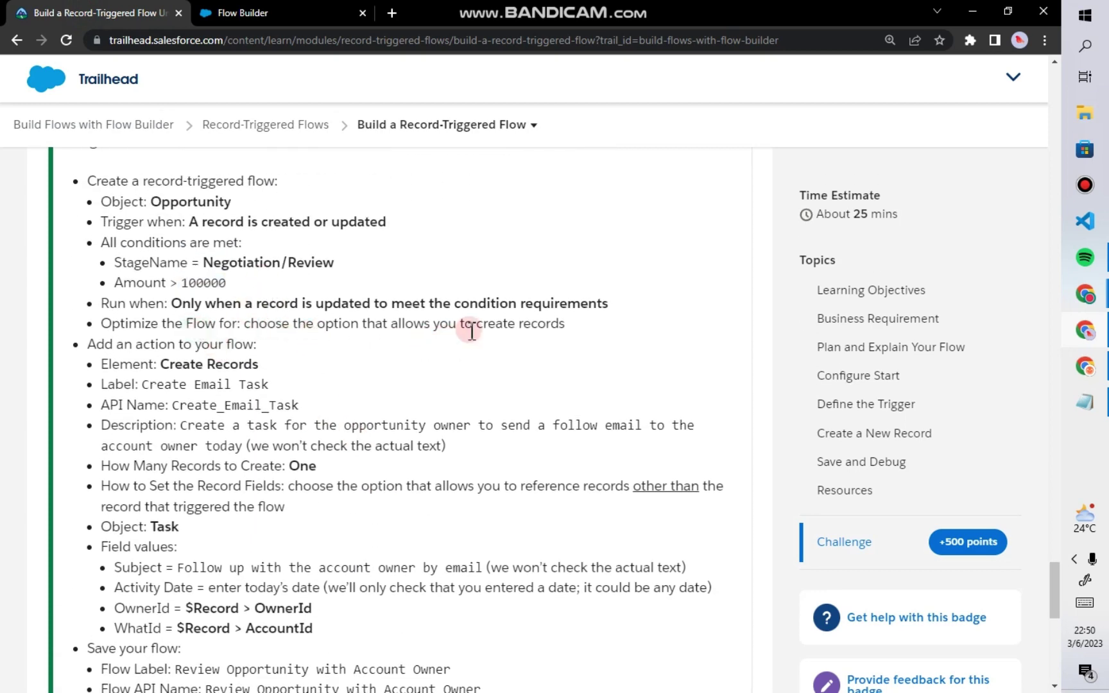
scroll(192, 321, down, 1)
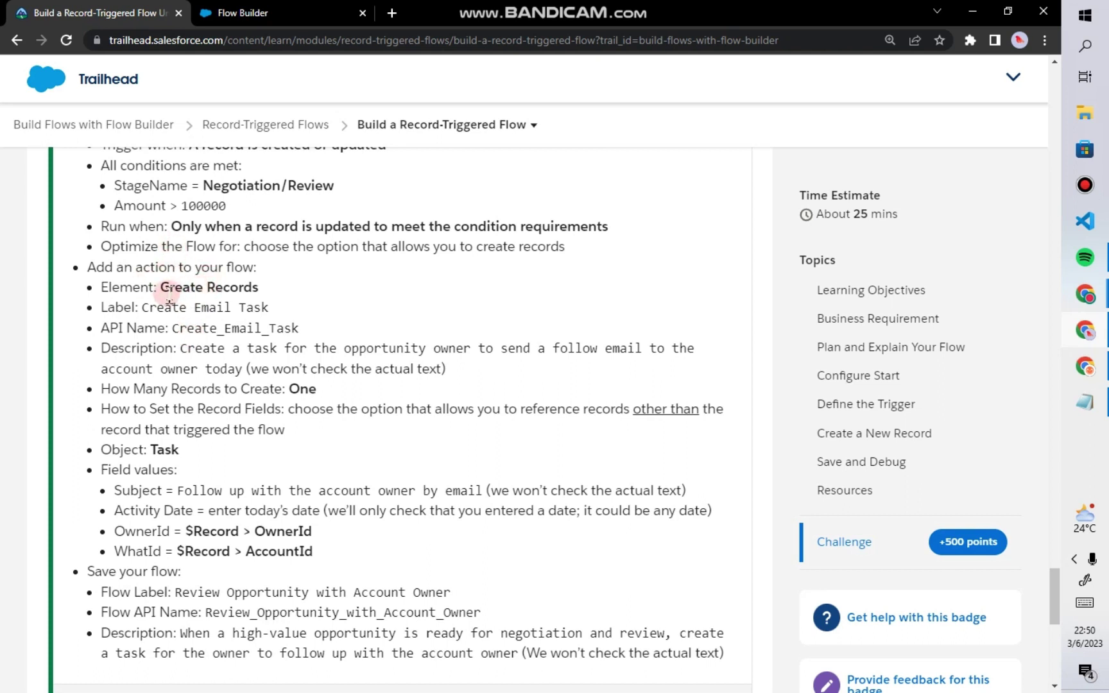
Step: Add a Create Records element to the flow's Run Immediately path
click(277, 12)
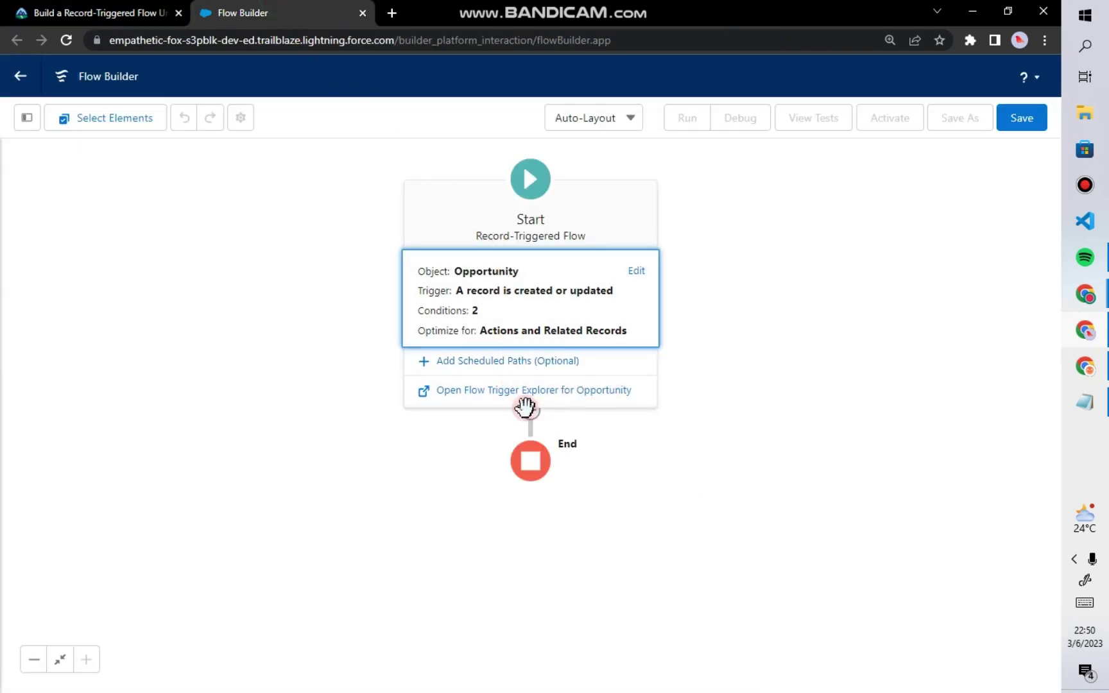
click(783, 349)
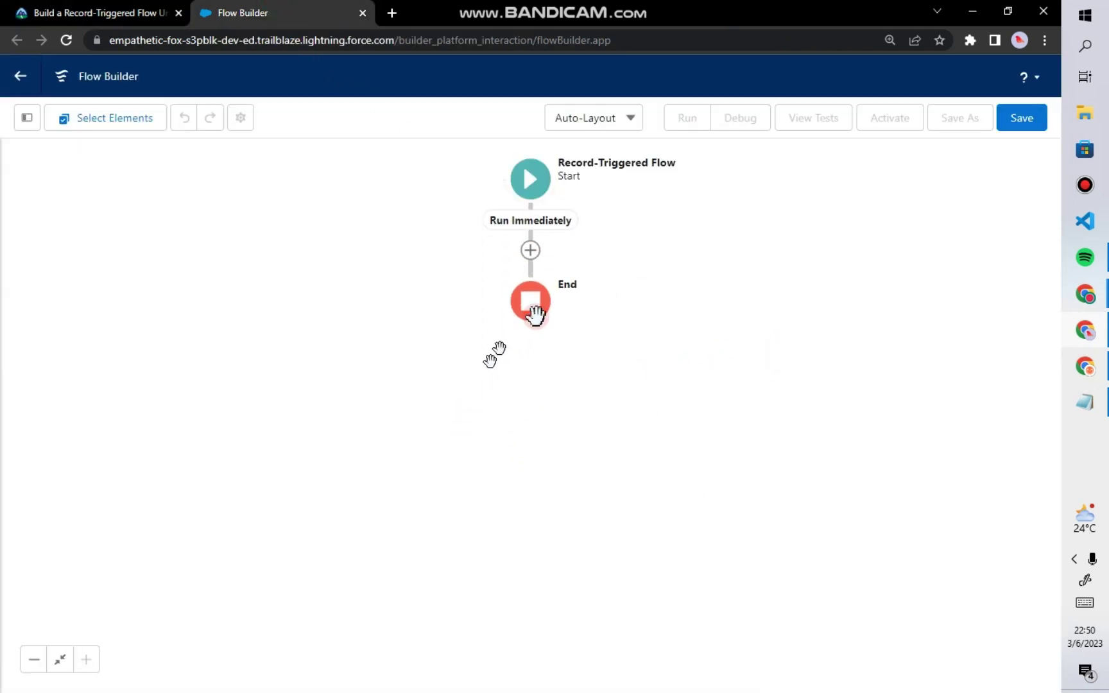
click(532, 256)
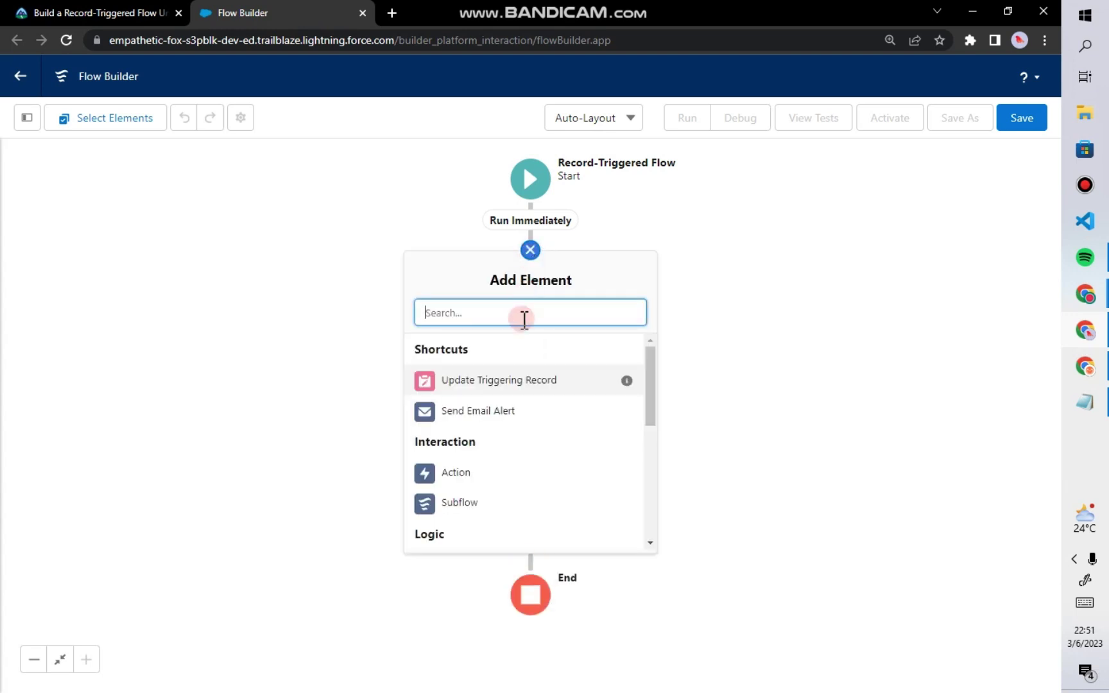
text(cre)
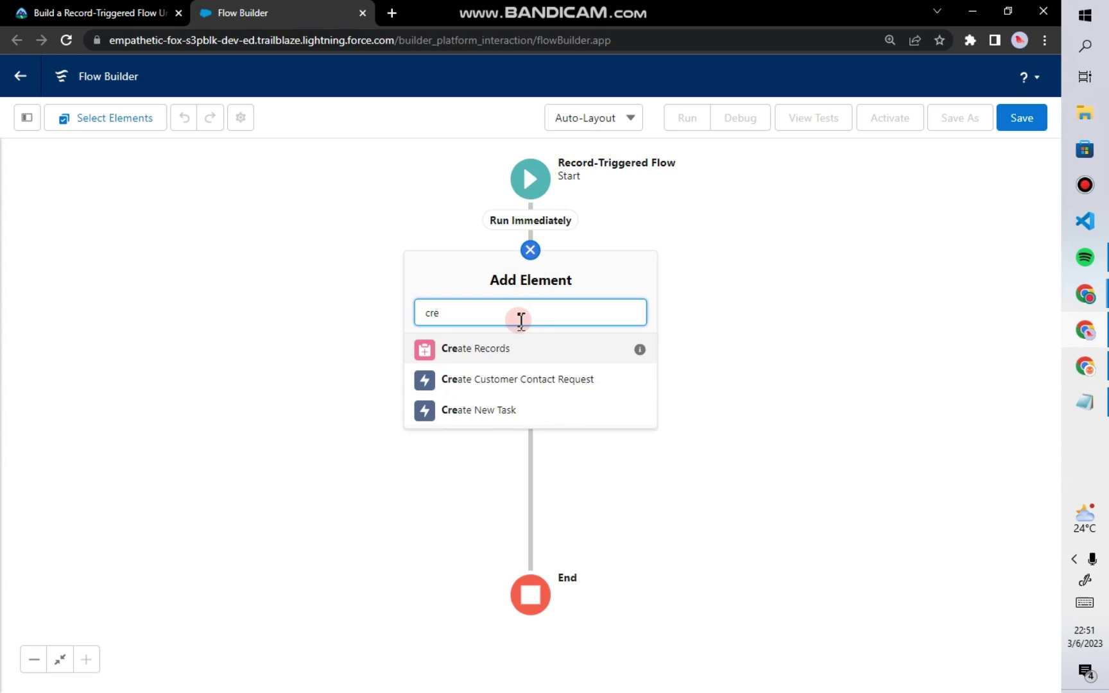
click(492, 352)
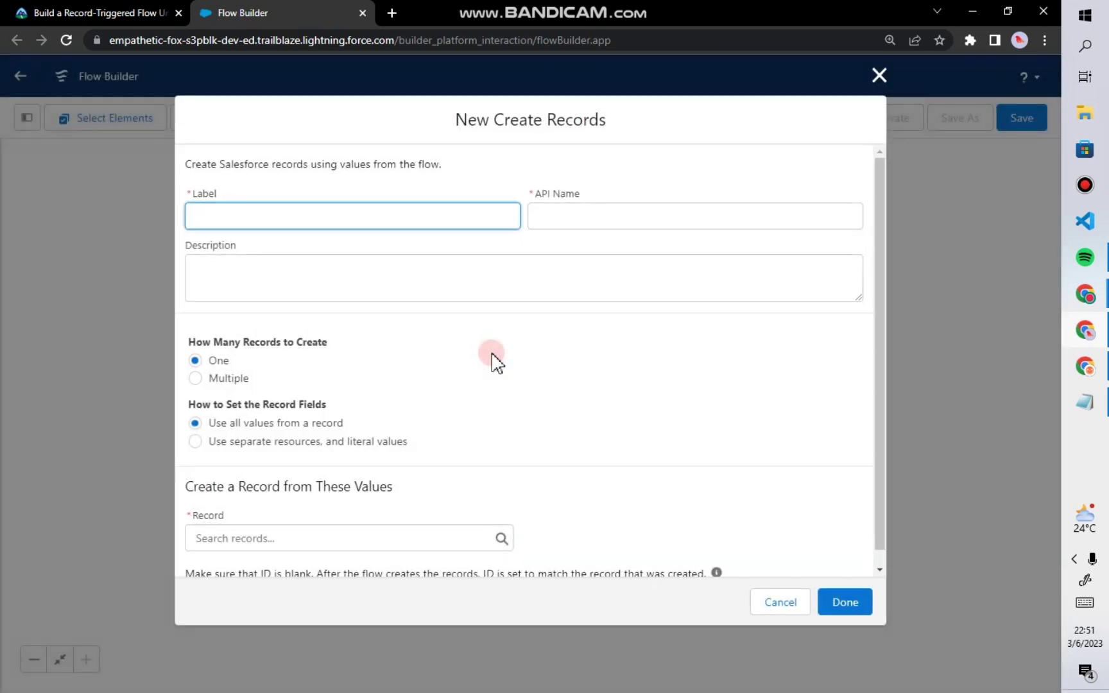
Step: Label the new element with "Create Email Task" copied from the challenge, letting the API name fill in from the label
click(96, 12)
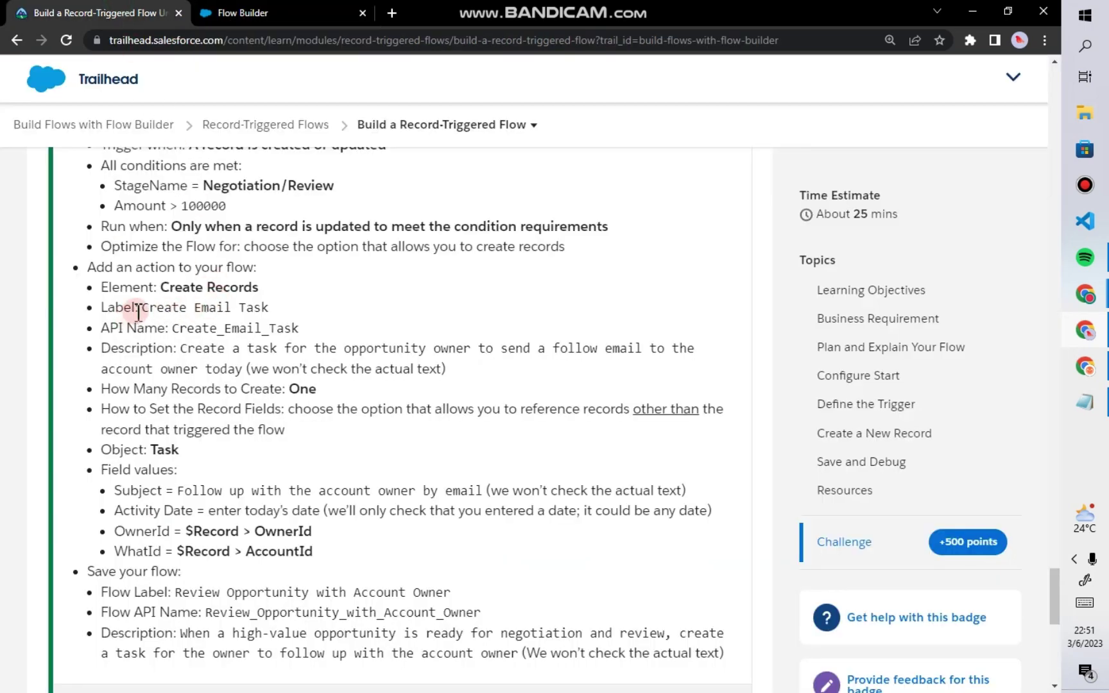
drag(142, 308, 280, 319)
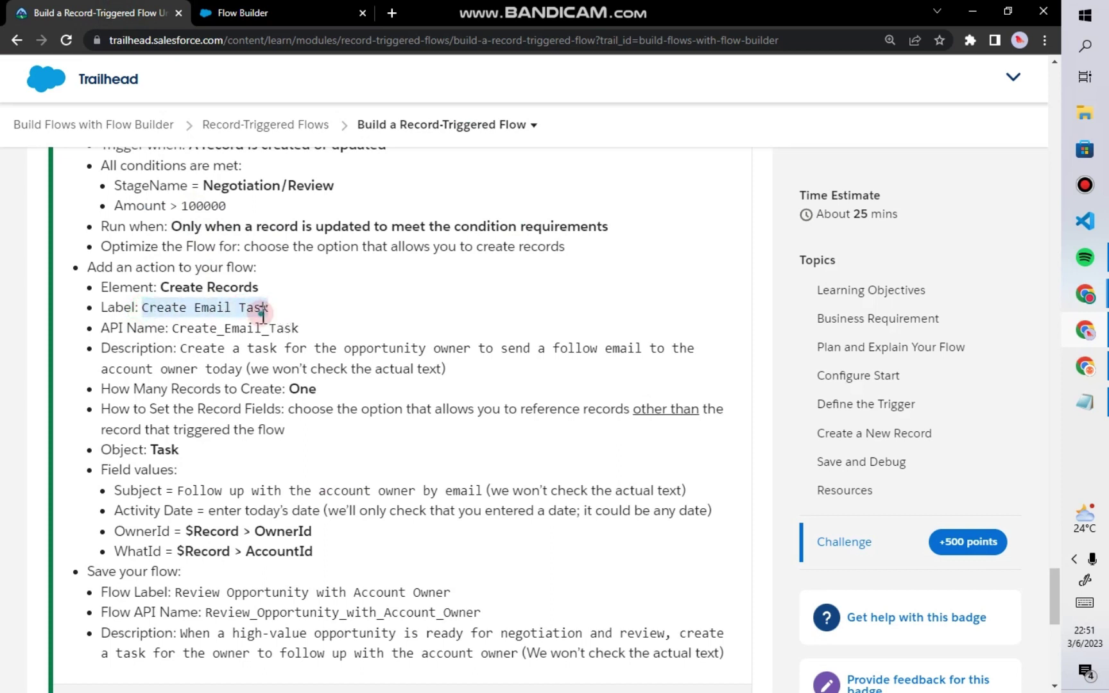
right_click(263, 315)
click(287, 322)
click(298, 13)
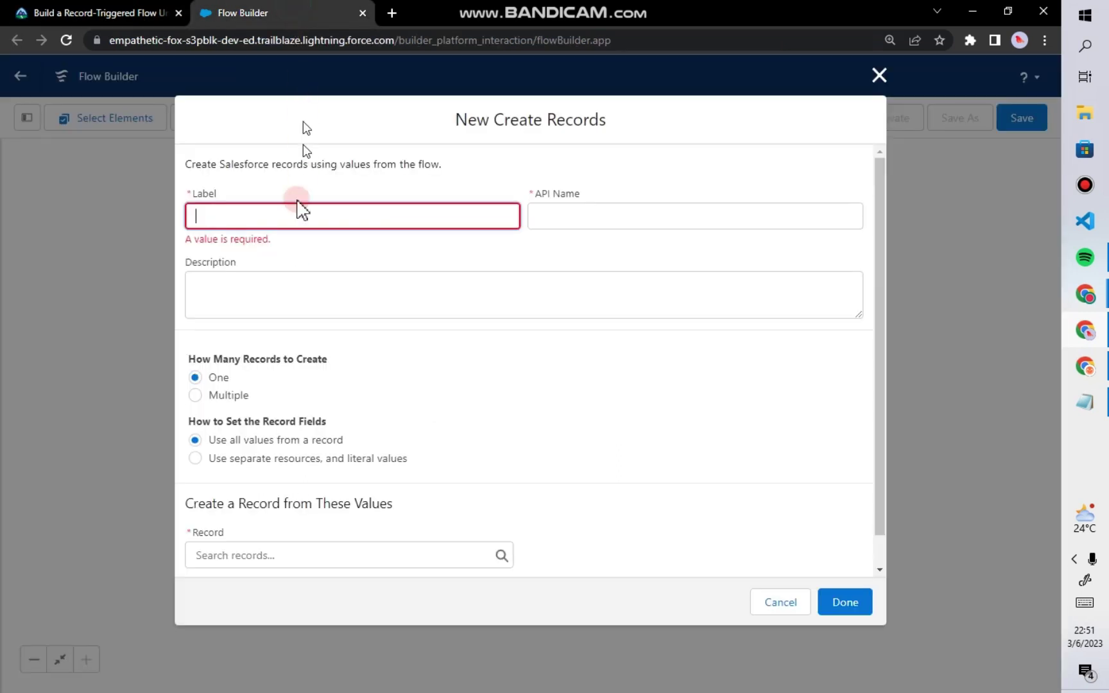
right_click(300, 213)
click(338, 336)
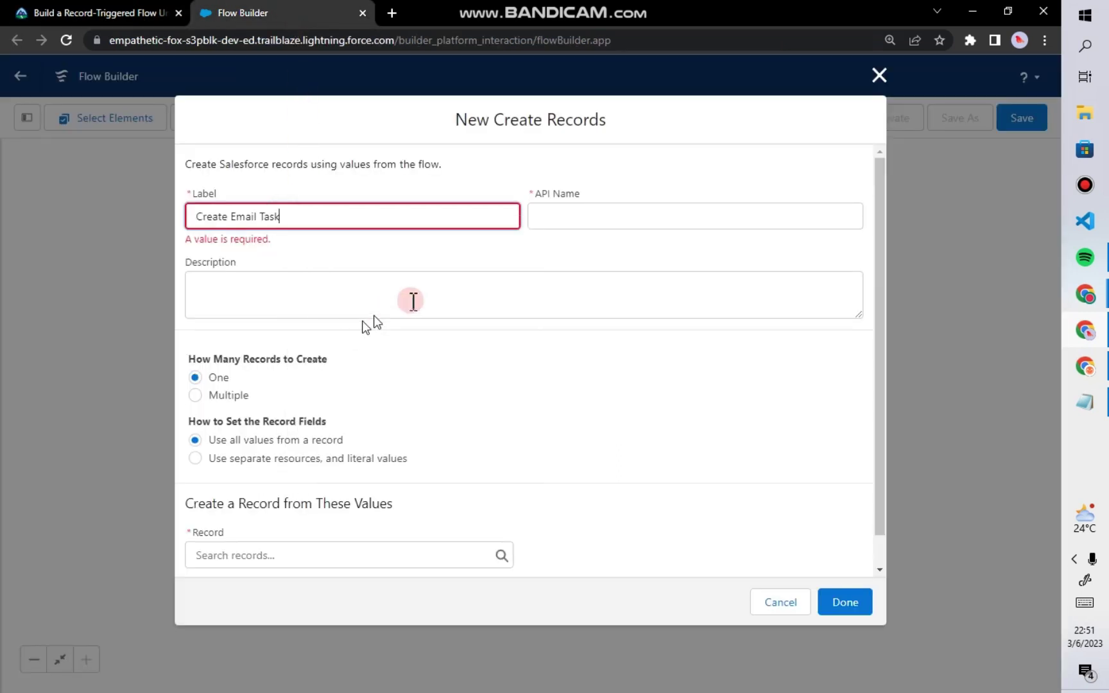
click(565, 217)
click(491, 291)
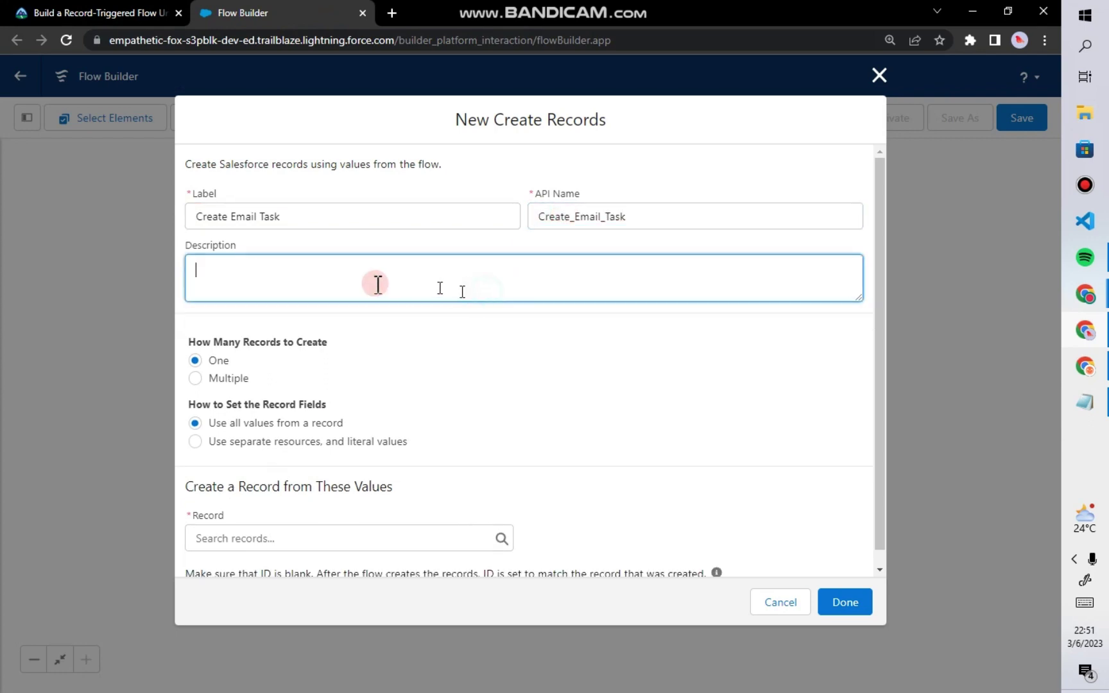
Step: Fill in the new element's description with "Create a task for the opportunity owner to send a follow email to the account owner today" from the challenge
click(94, 10)
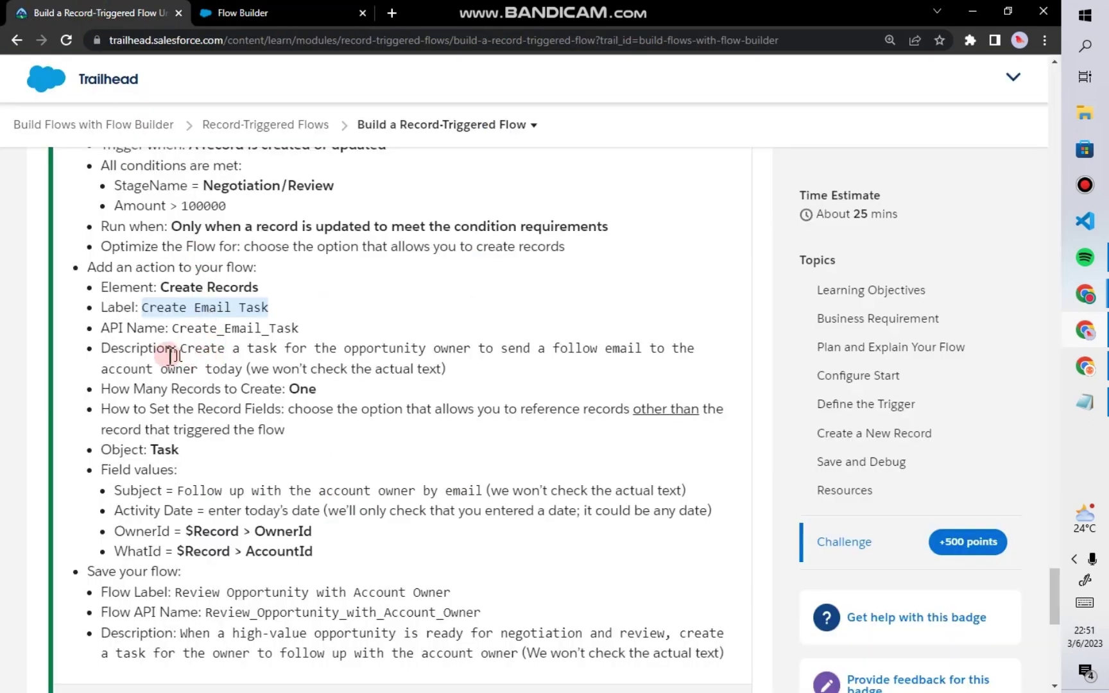
drag(178, 348, 240, 368)
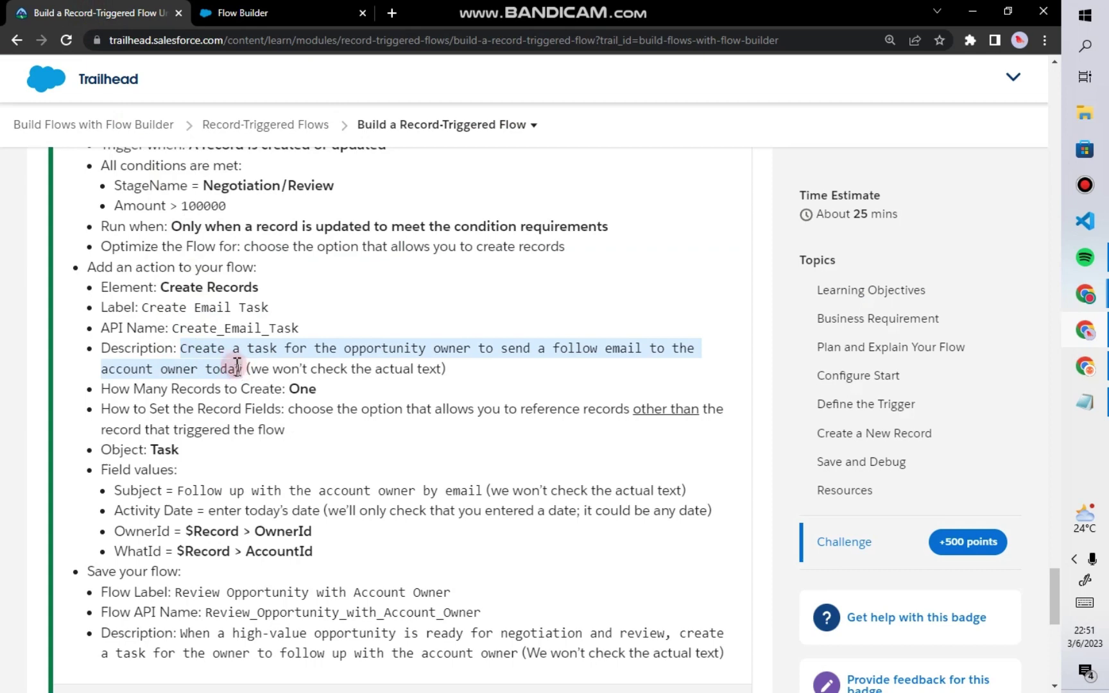
right_click(237, 364)
click(257, 369)
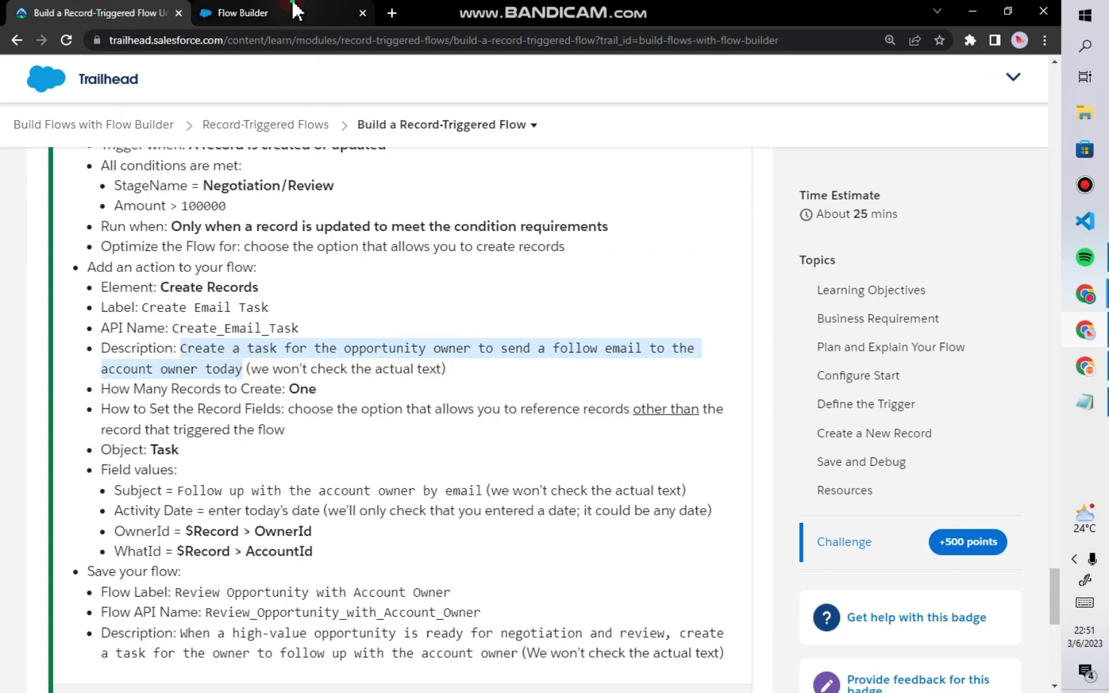
click(257, 12)
right_click(251, 264)
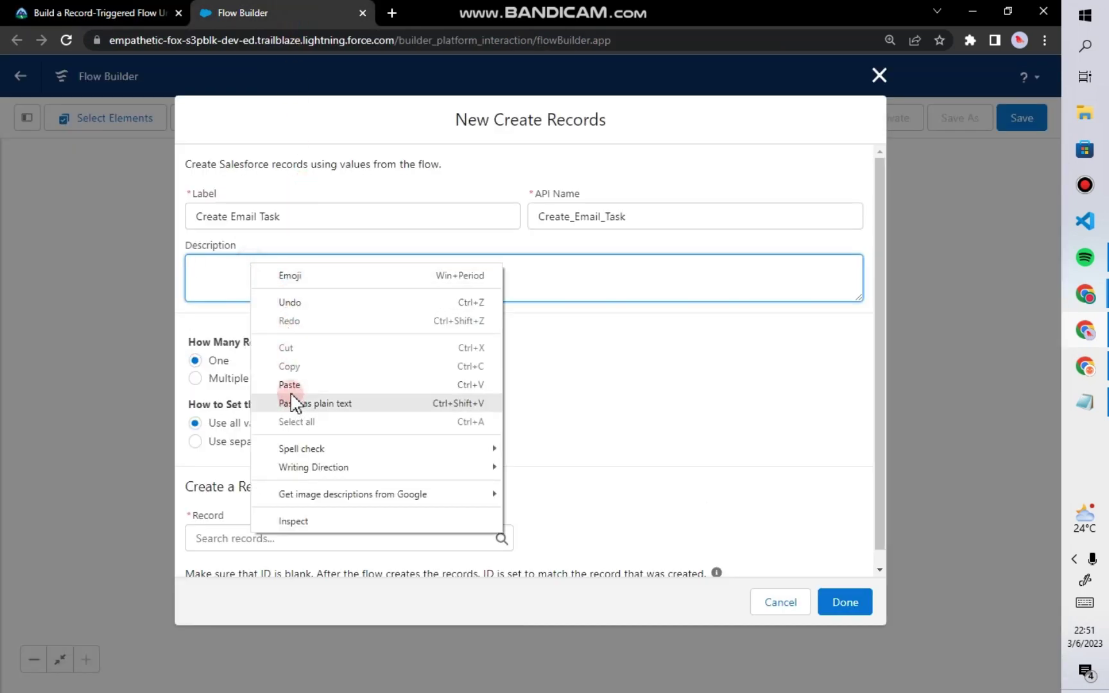
click(293, 401)
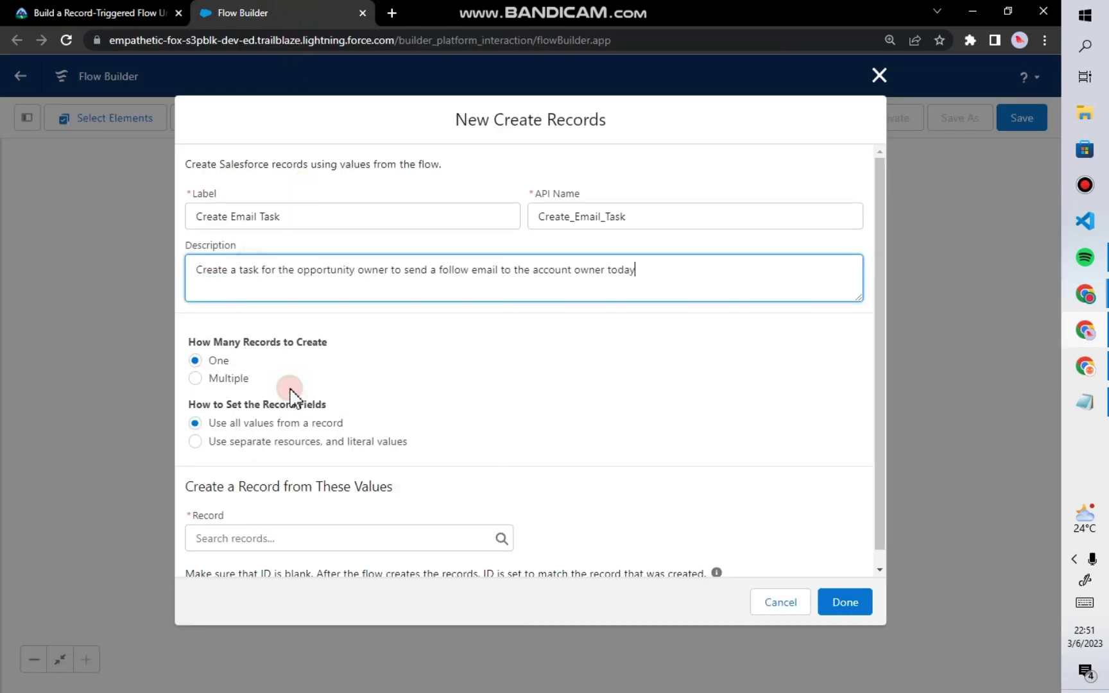
Step: Following the challenge, create one record and set its fields using separate resources and literal values
click(194, 361)
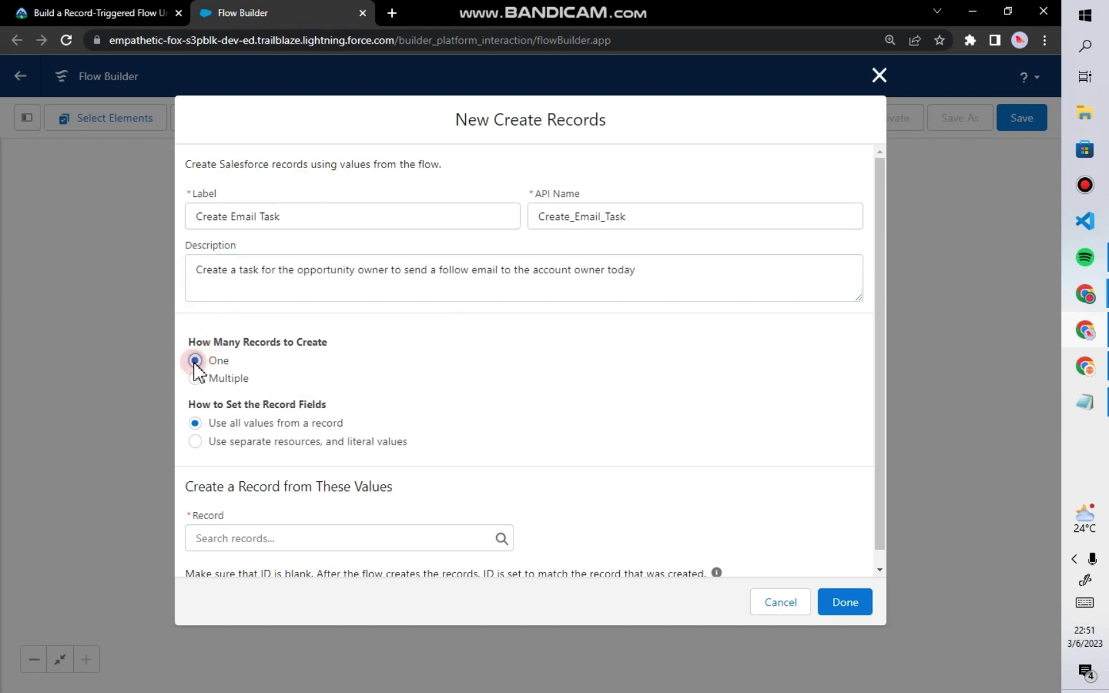
click(125, 12)
scroll(348, 394, down, 2)
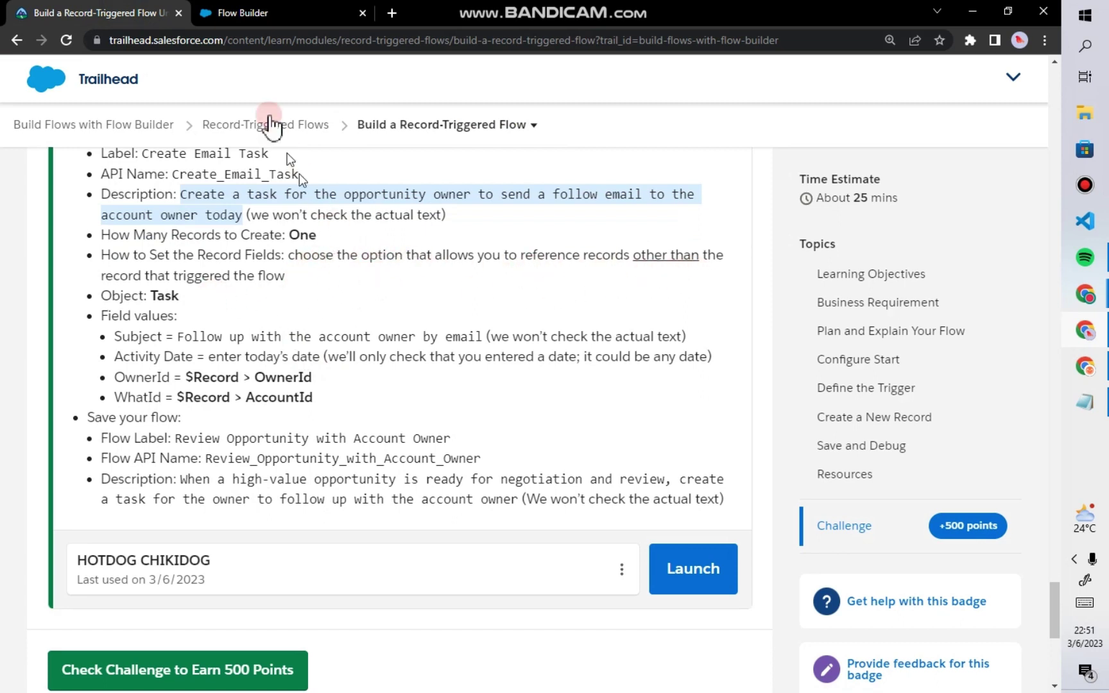
click(275, 13)
click(194, 442)
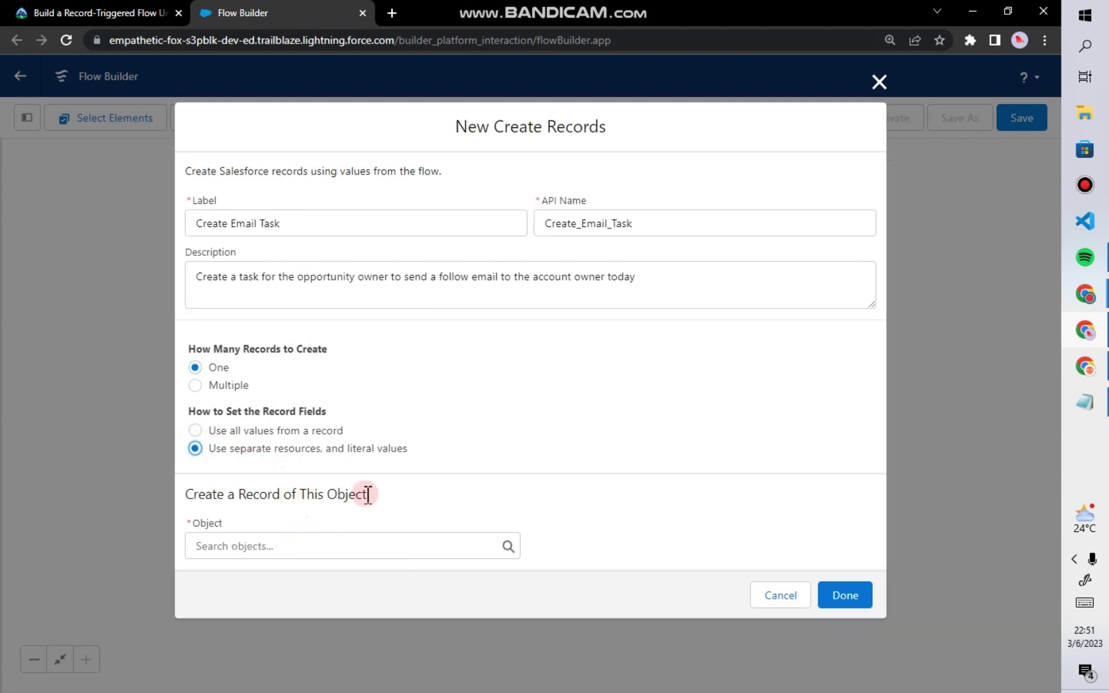
Step: Check the challenge for the required object and choose Task as the object of the record to create
click(102, 12)
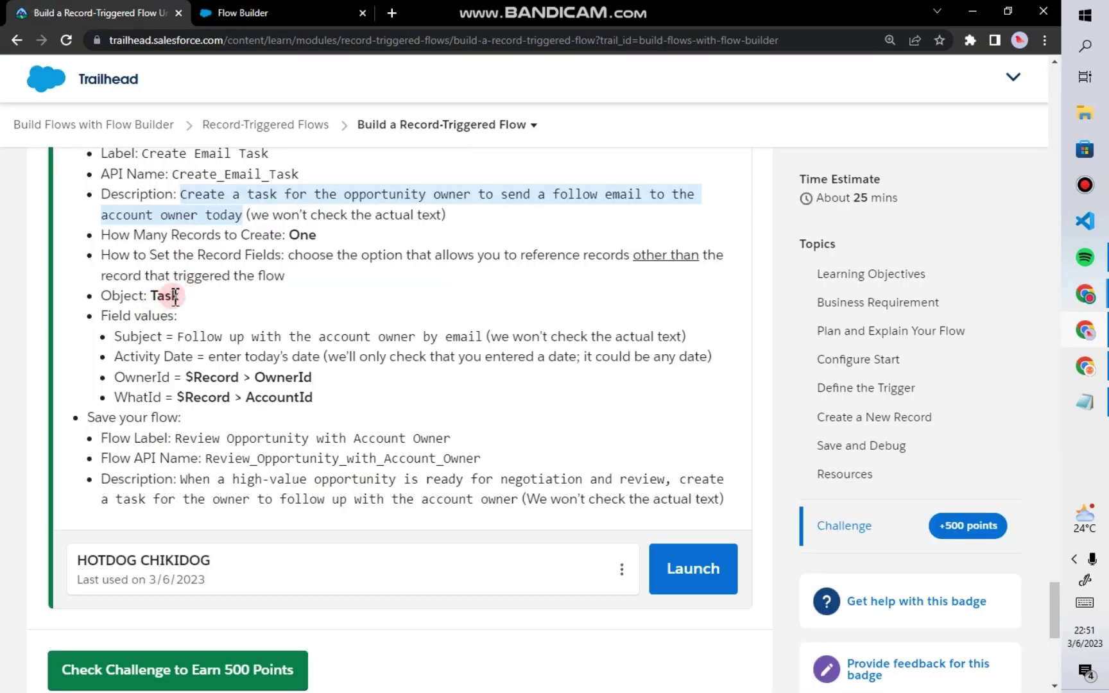
click(222, 11)
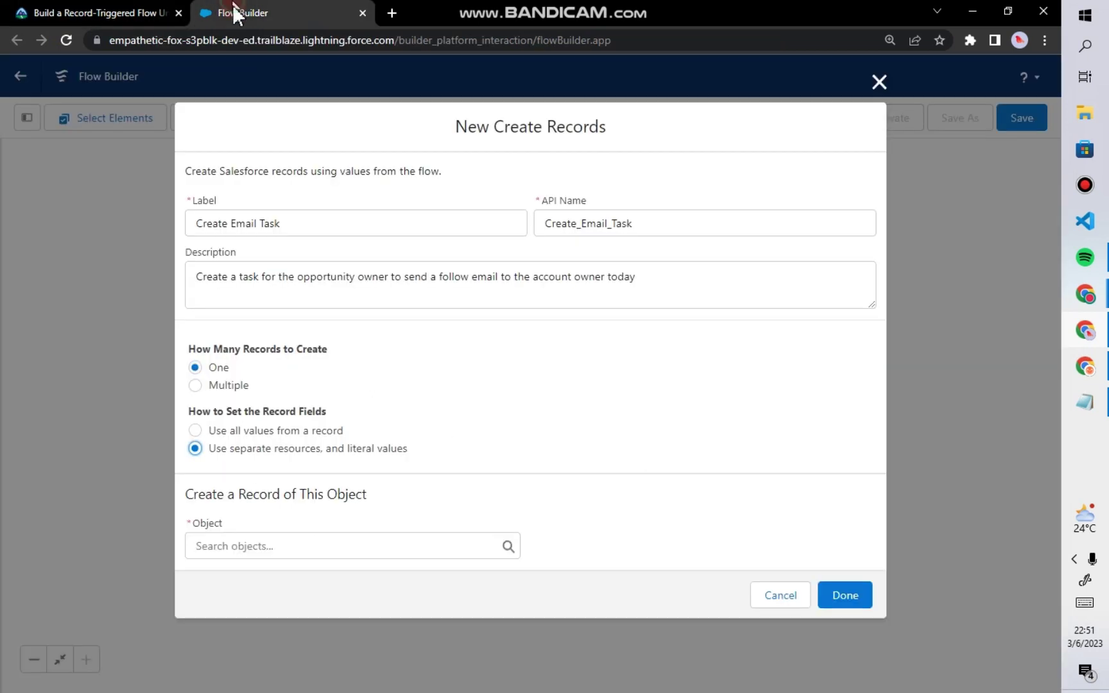
click(247, 546)
text(Tas)
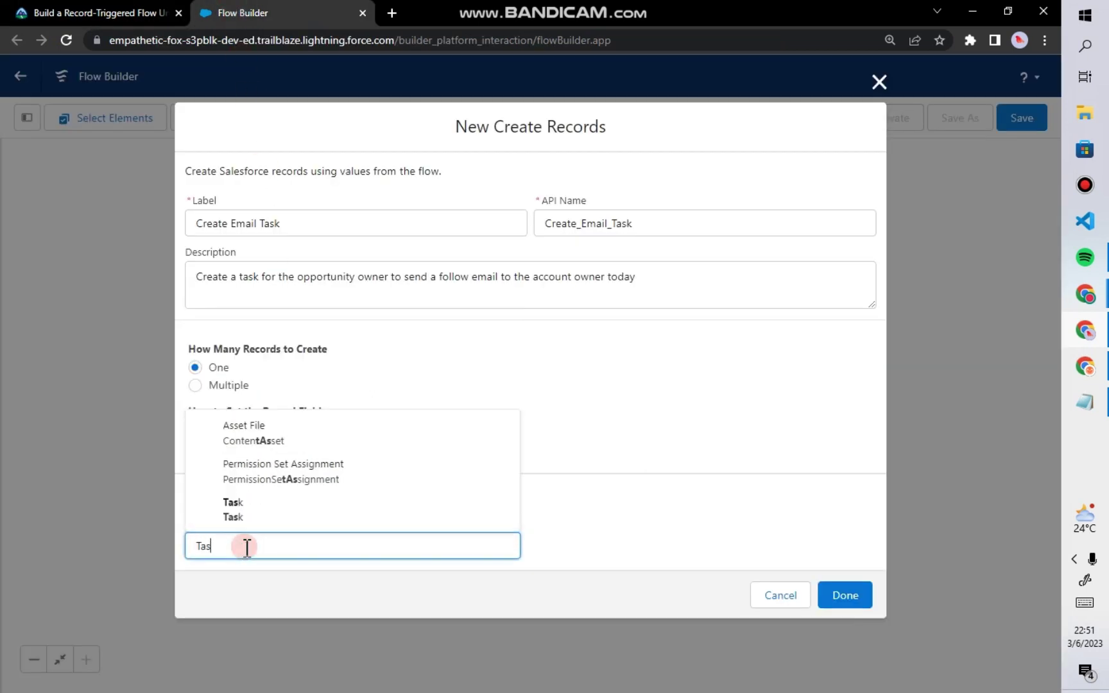
click(243, 517)
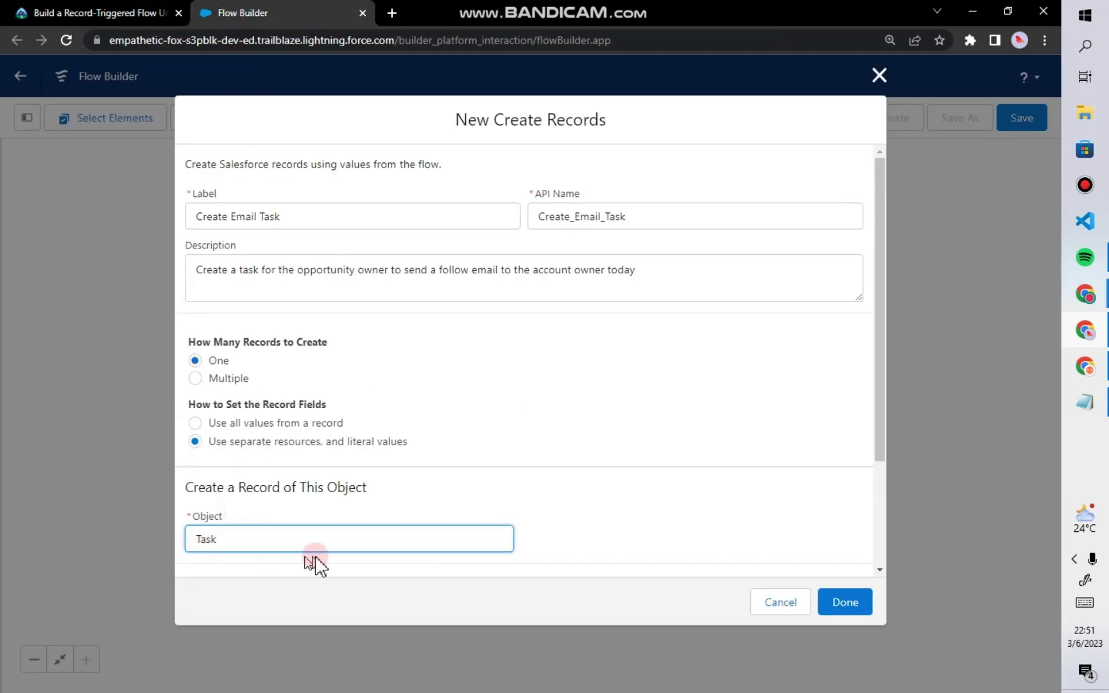
Step: Set the task's Subject field to "Follow up with the account owner by email", copied from the challenge
scroll(552, 465, down, 3)
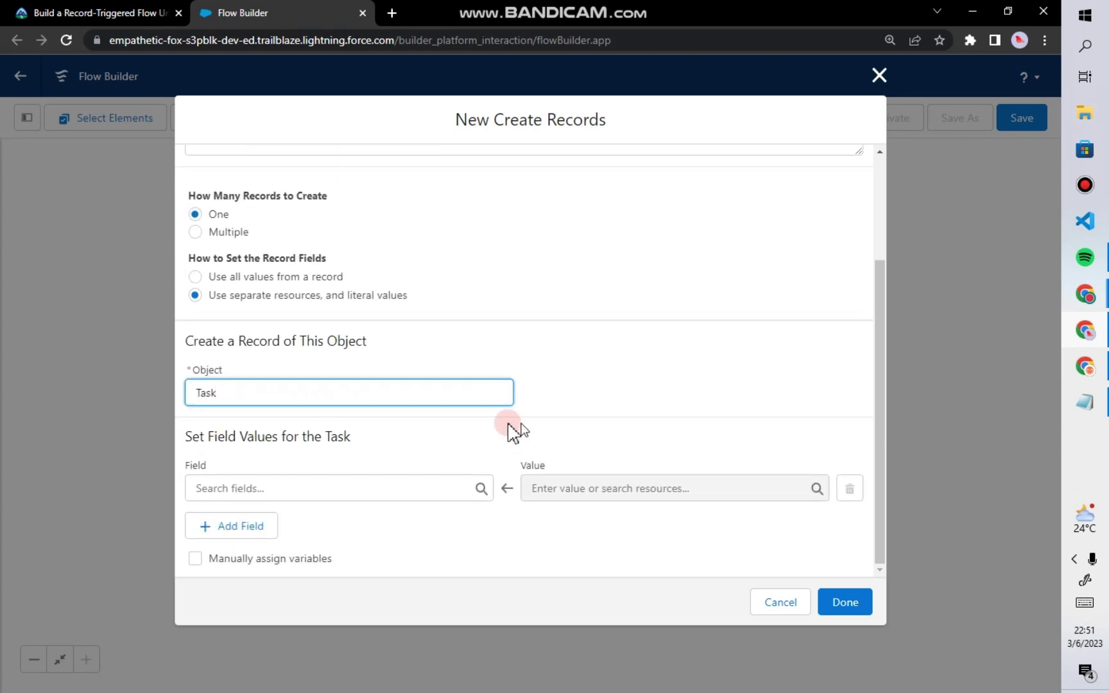
click(302, 488)
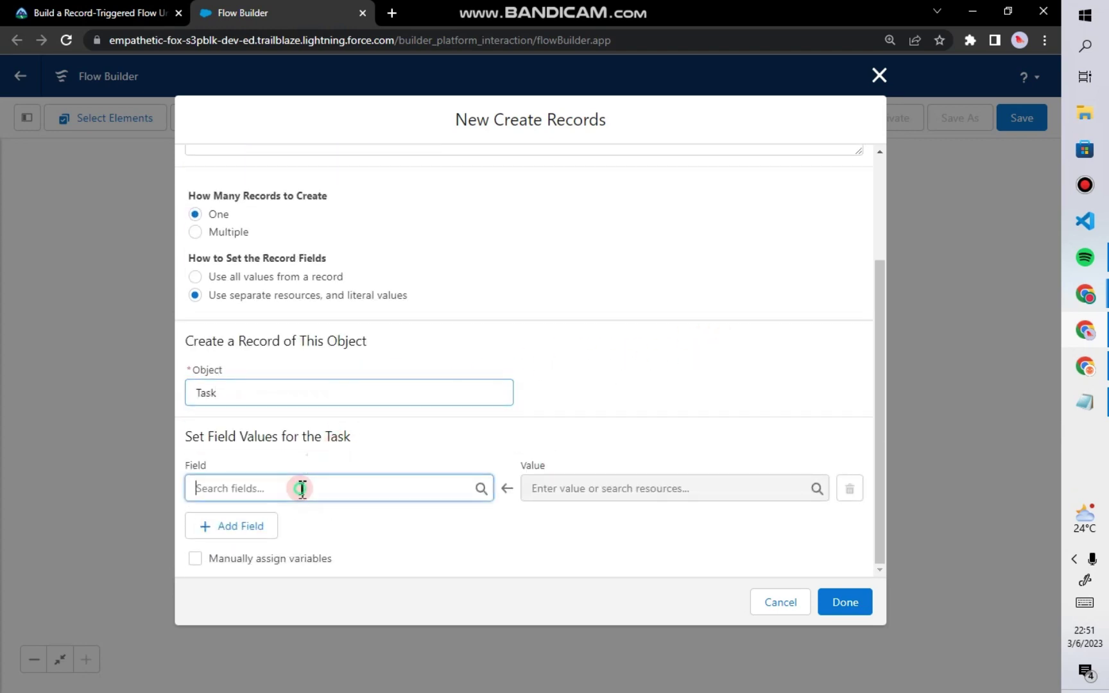
click(107, 12)
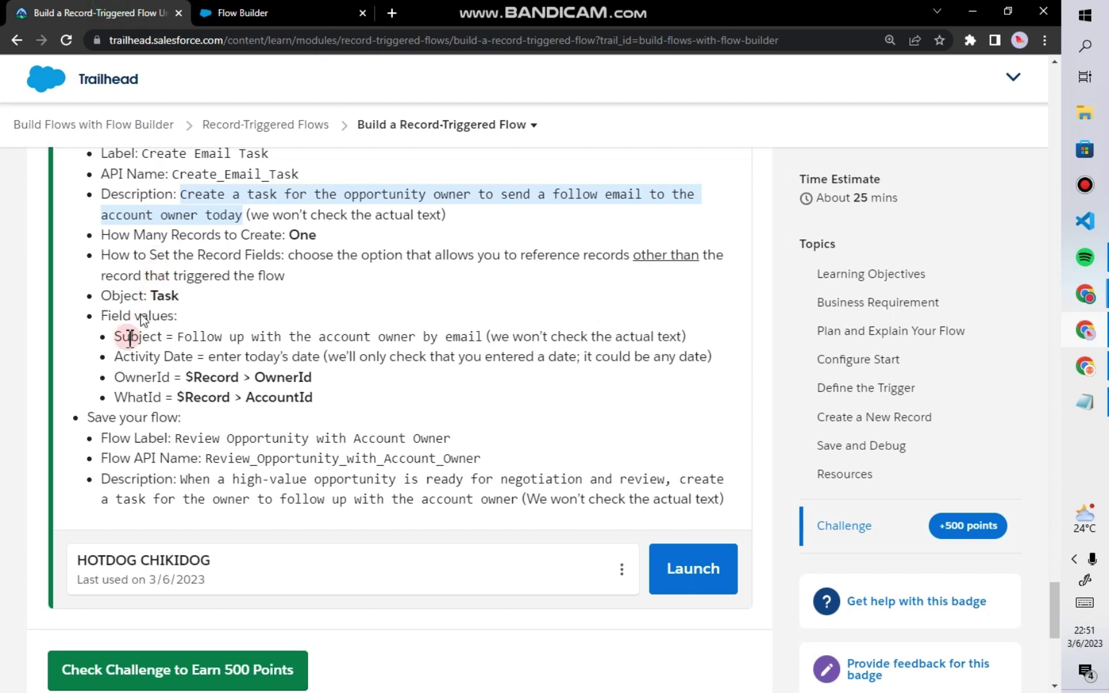
drag(179, 337, 482, 338)
right_click(483, 350)
click(498, 362)
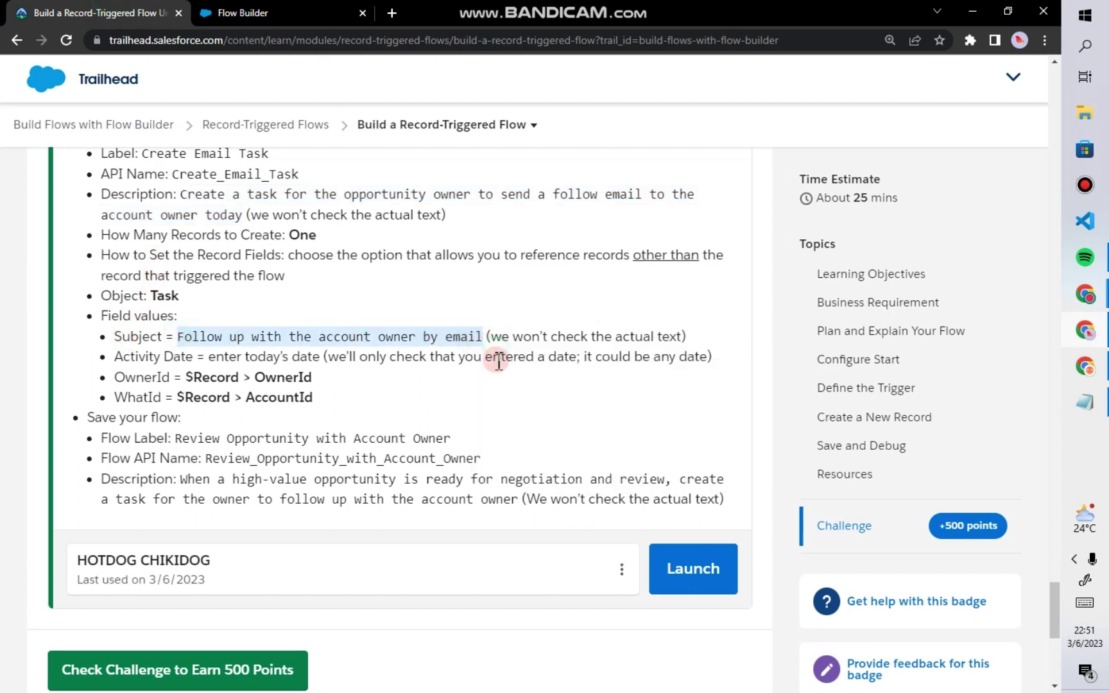
click(292, 12)
text(s)
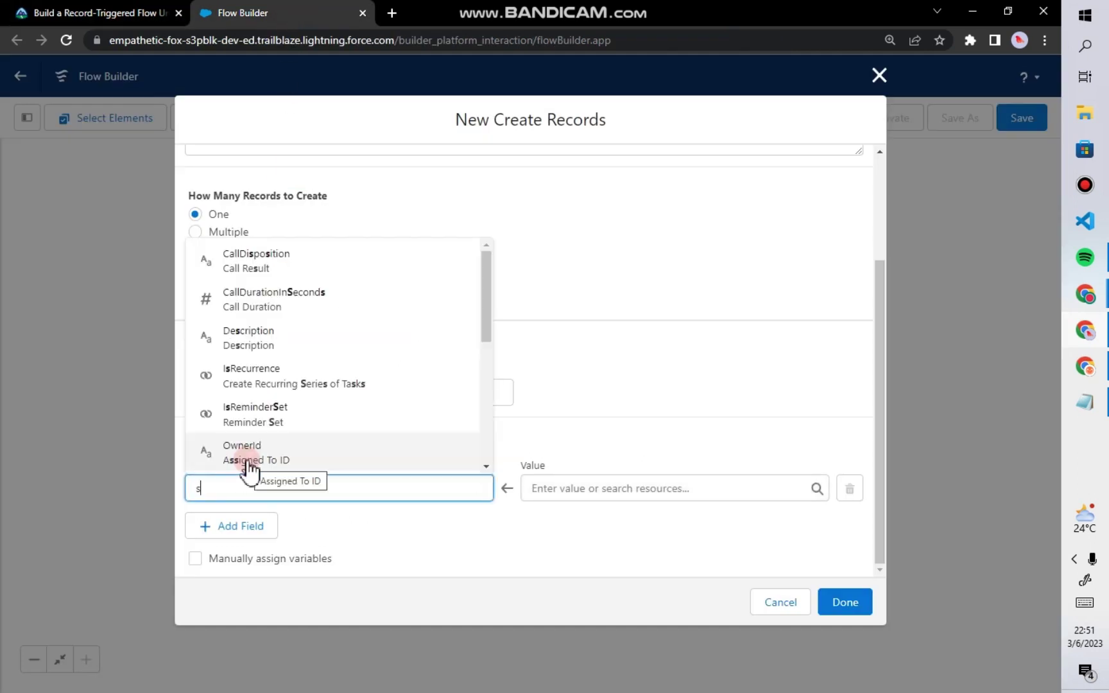
text(ubje)
click(247, 461)
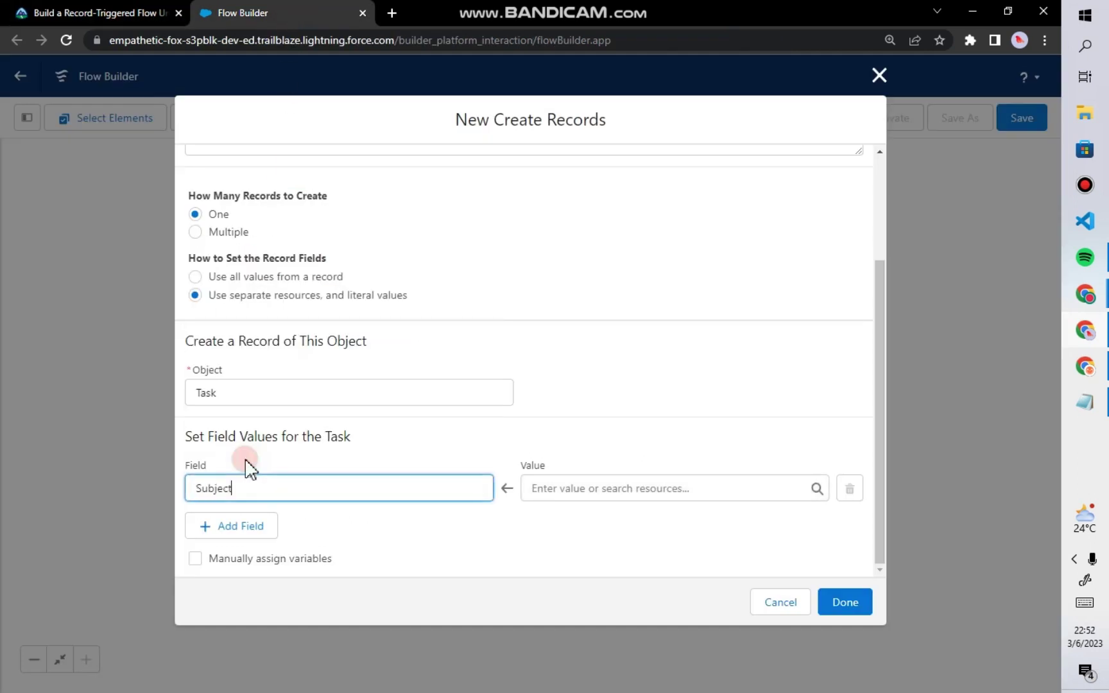
click(576, 489)
right_click(612, 488)
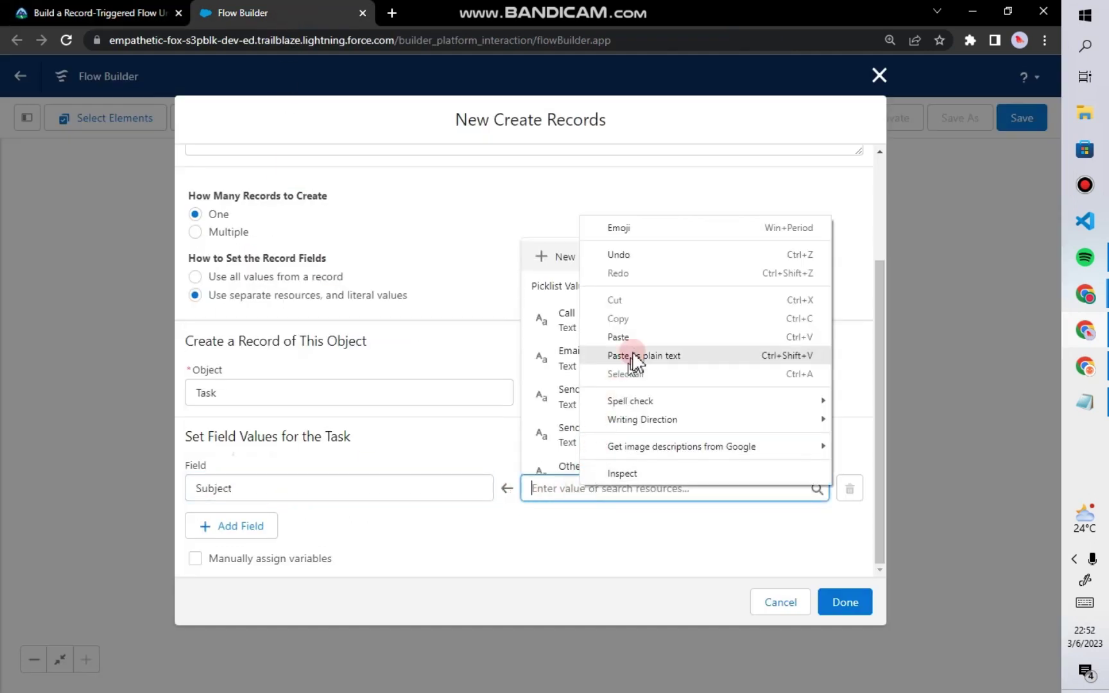
click(634, 337)
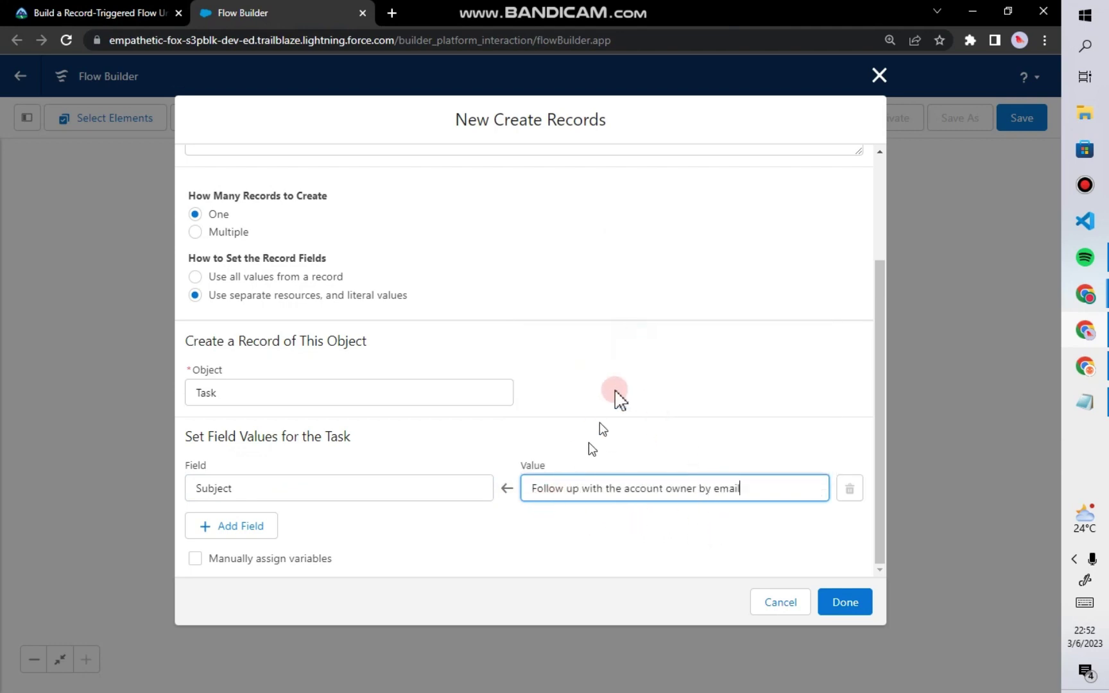
Step: Add a second field row for the task and try the name "Activity Date" copied from the challenge as its field
click(111, 12)
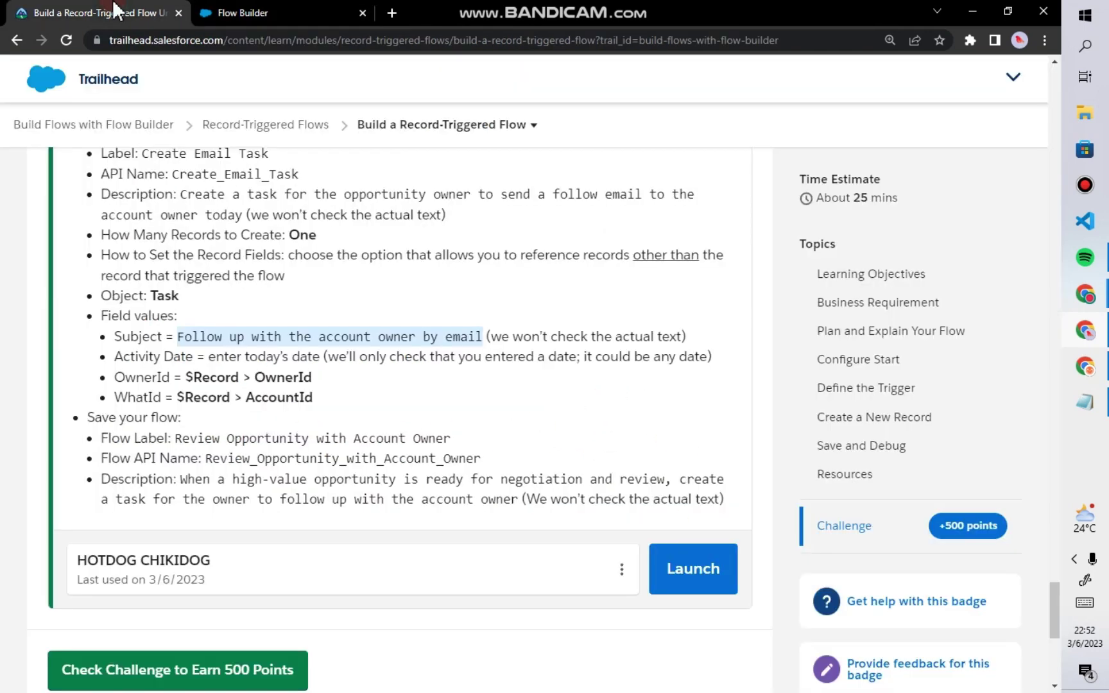
drag(120, 357, 190, 356)
right_click(179, 354)
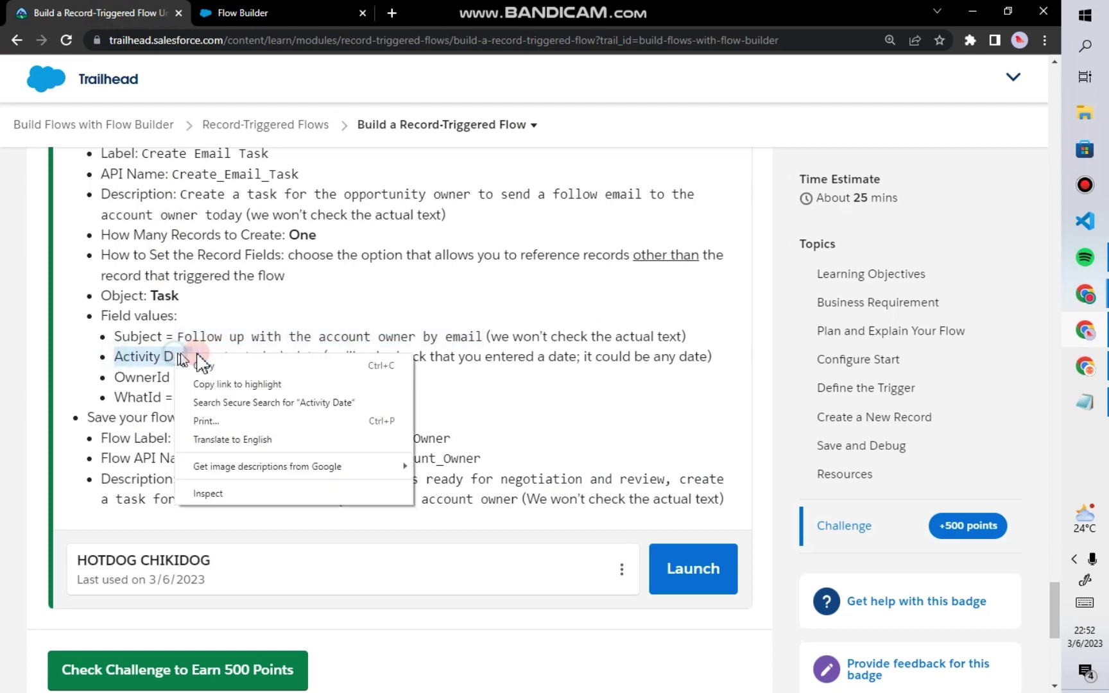
click(199, 366)
click(284, 11)
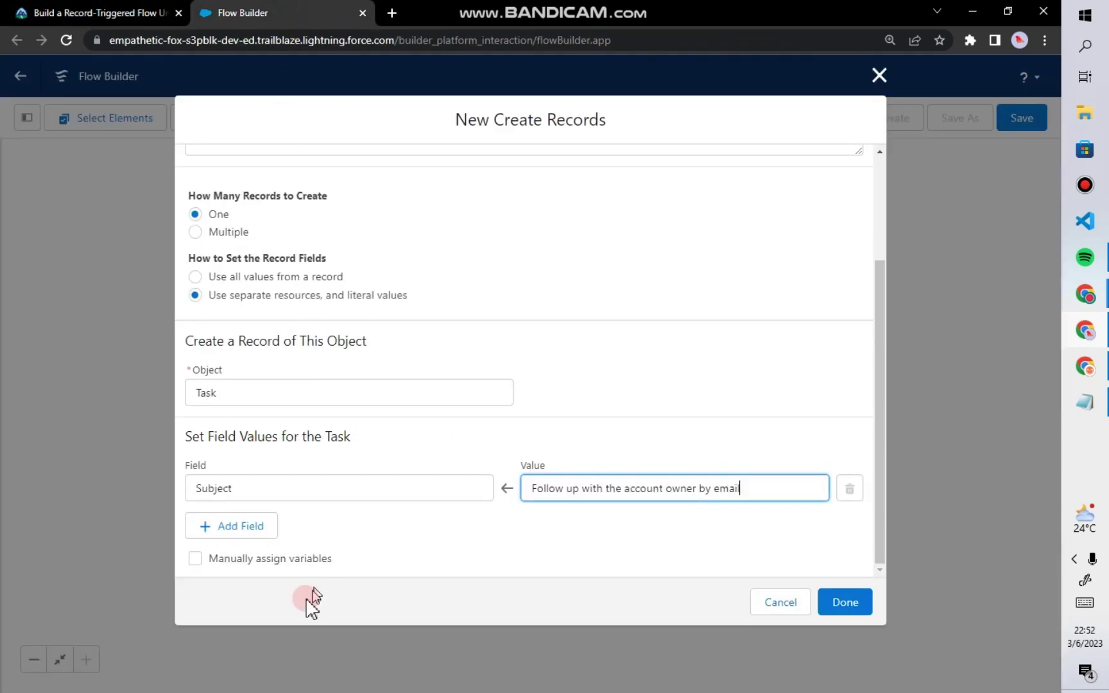
click(248, 530)
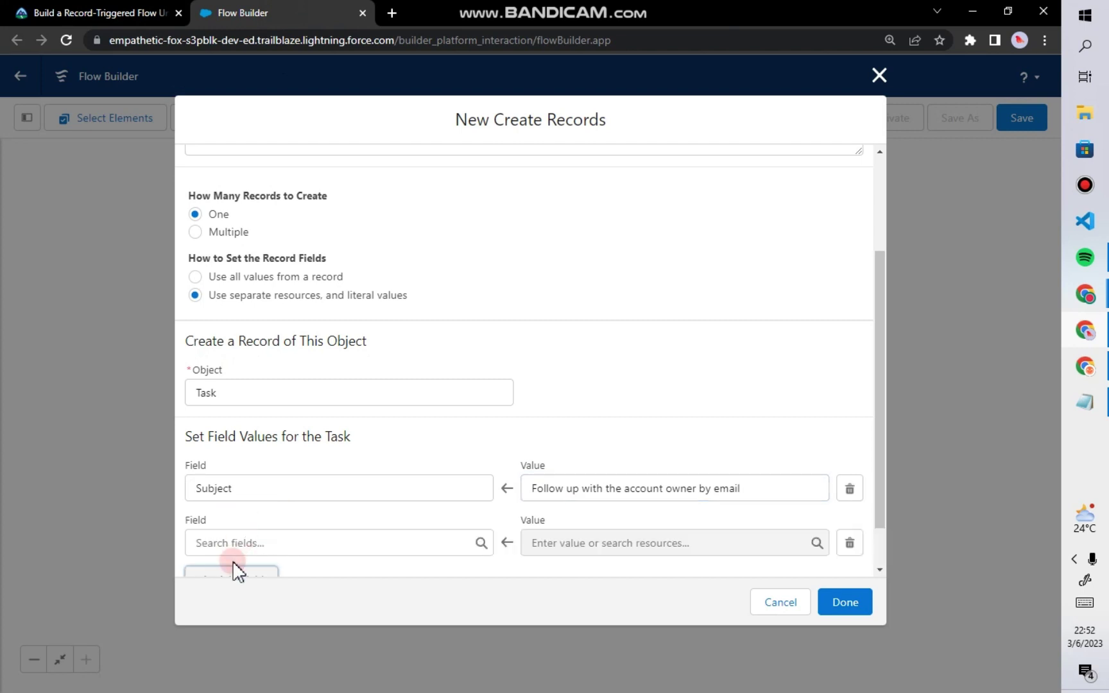
click(230, 543)
key(ctrl+v)
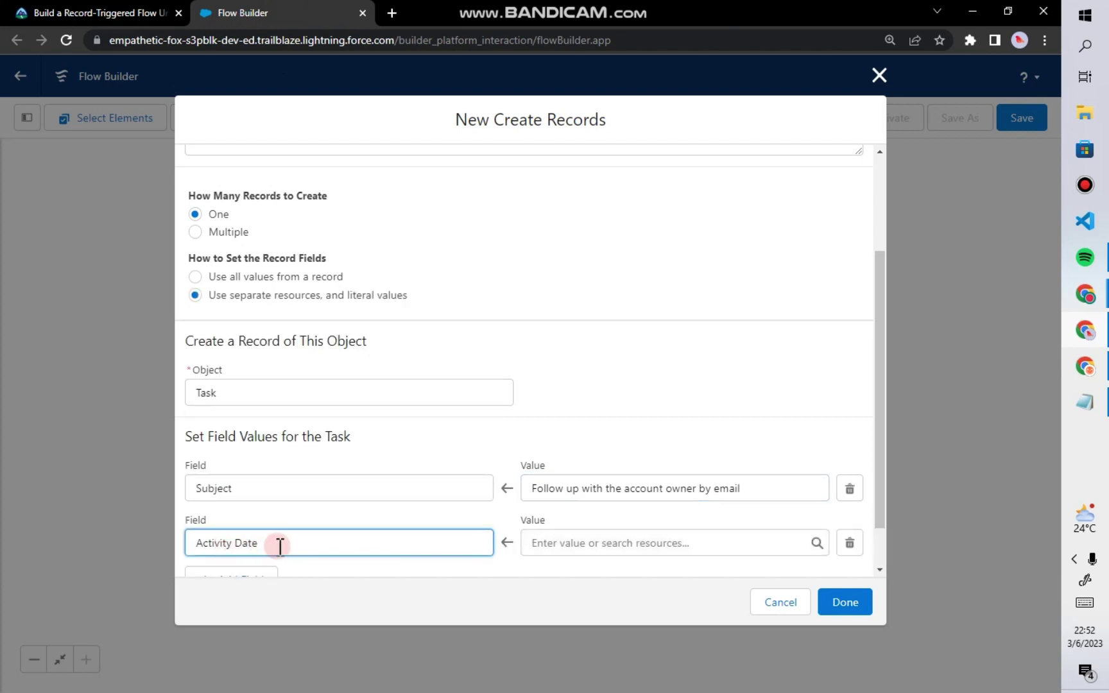
Step: Replace the pasted name with the suggested ActivityDate field and set its value to 3/6/2023
key(BackSpace)
key(BackSpace)
key(BackSpace)
key(BackSpace)
key(BackSpace)
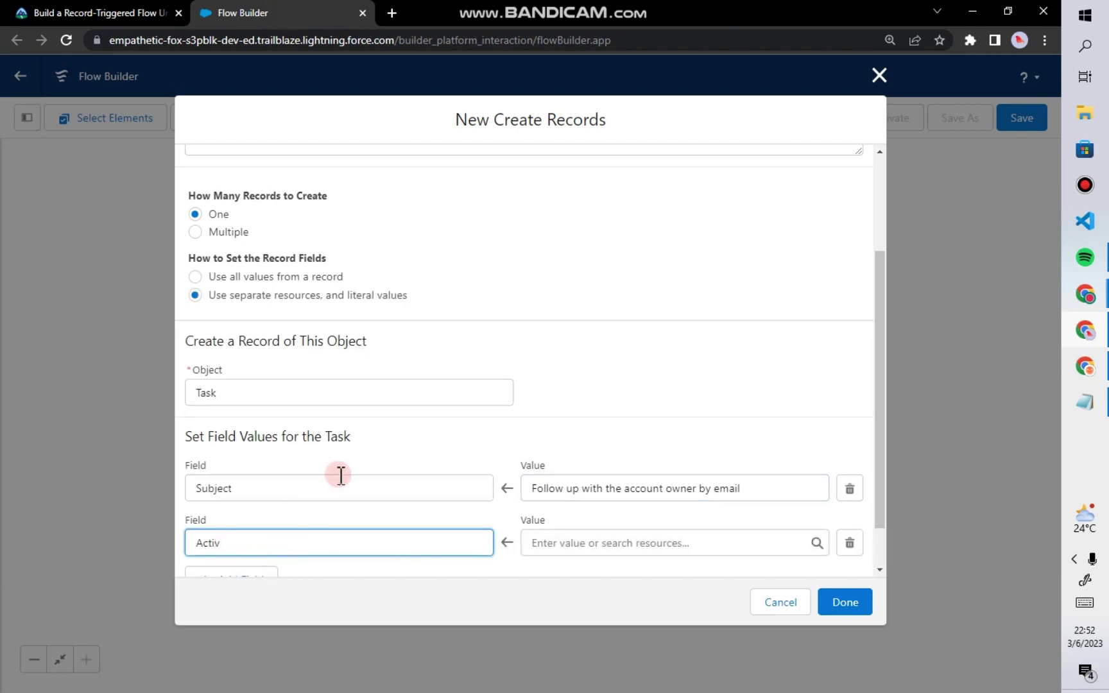
key(BackSpace)
key(BackSpace)
key(BackSpace)
scroll(478, 389, down, 1)
key(BackSpace)
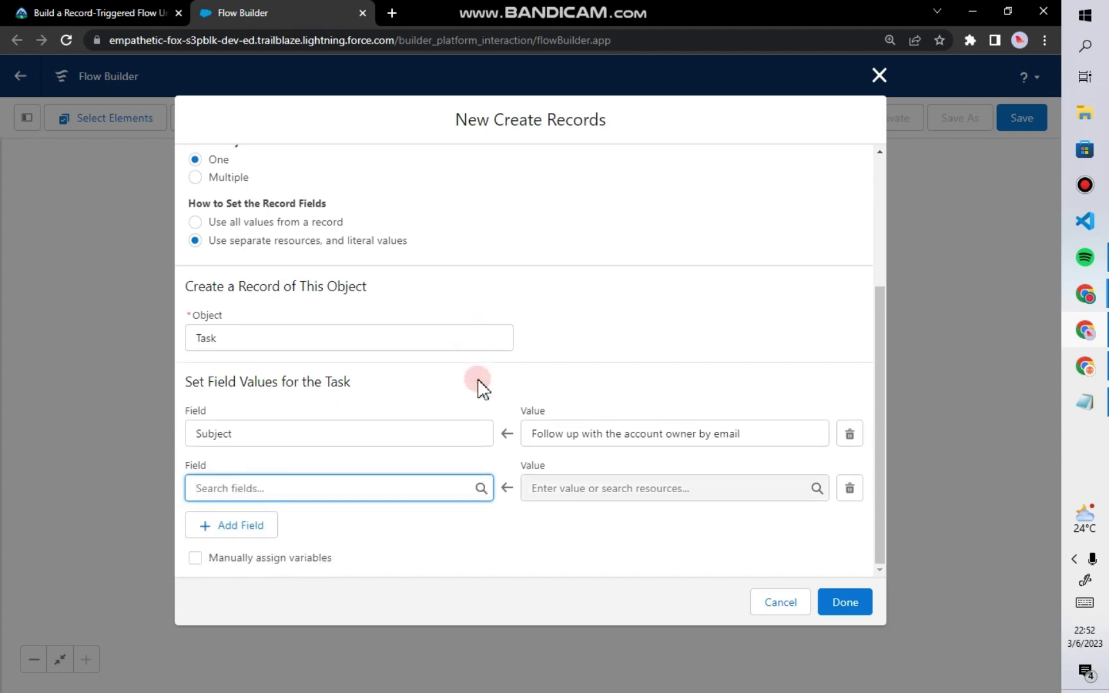
text(A)
scroll(438, 391, down, 5)
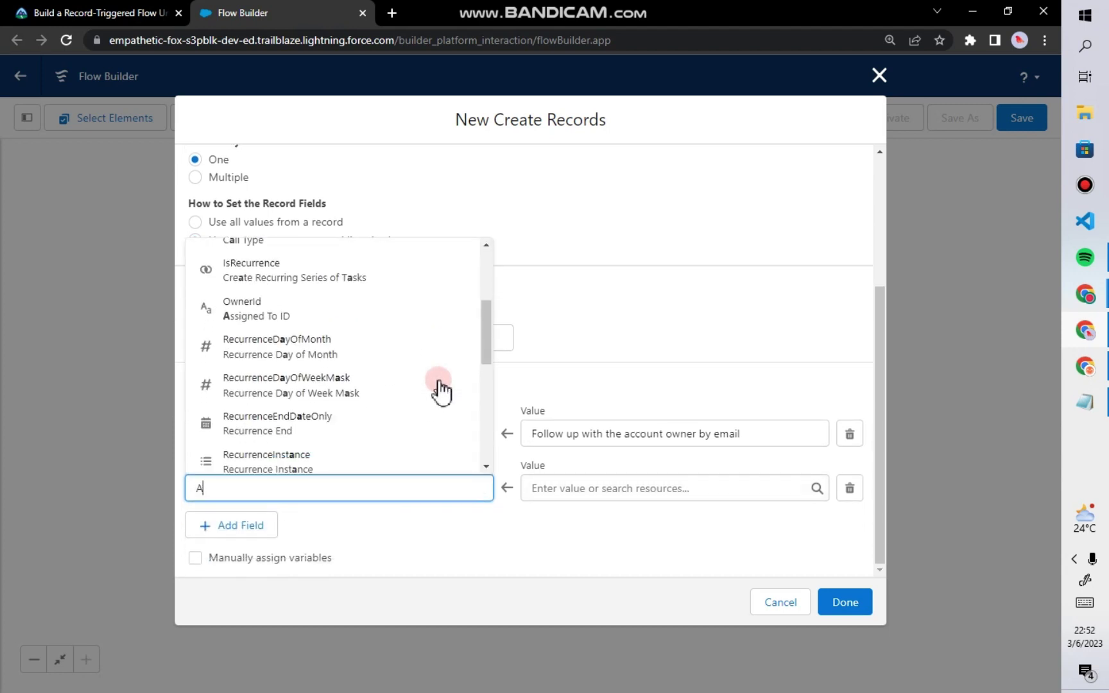
scroll(438, 391, up, 2)
text(c)
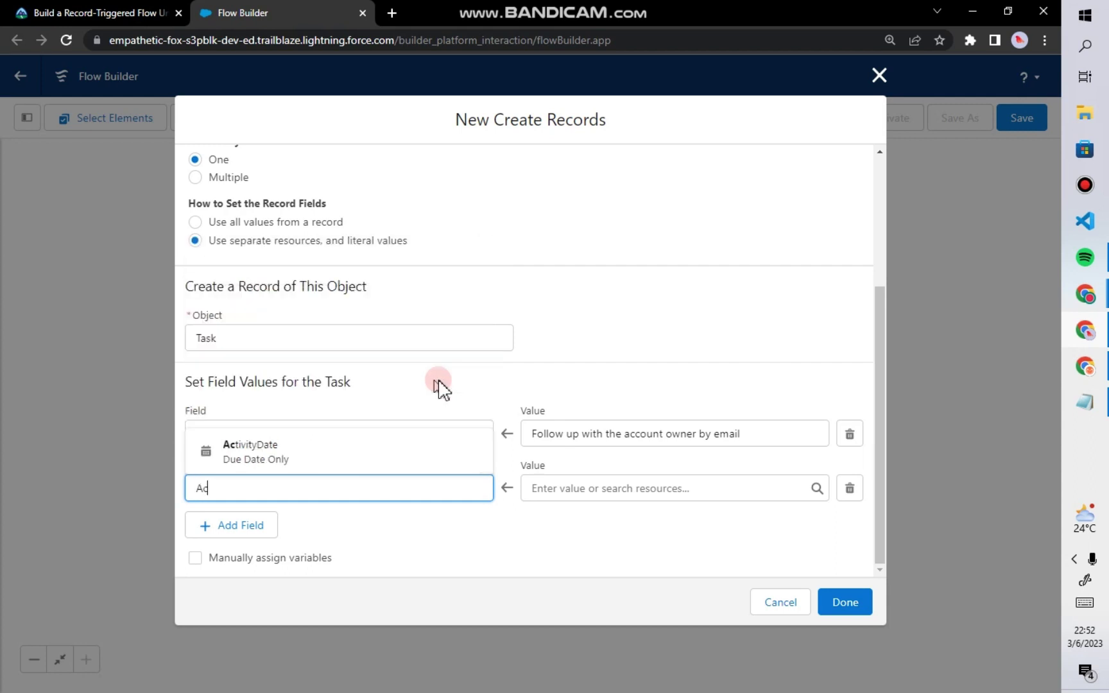
text(t)
click(247, 457)
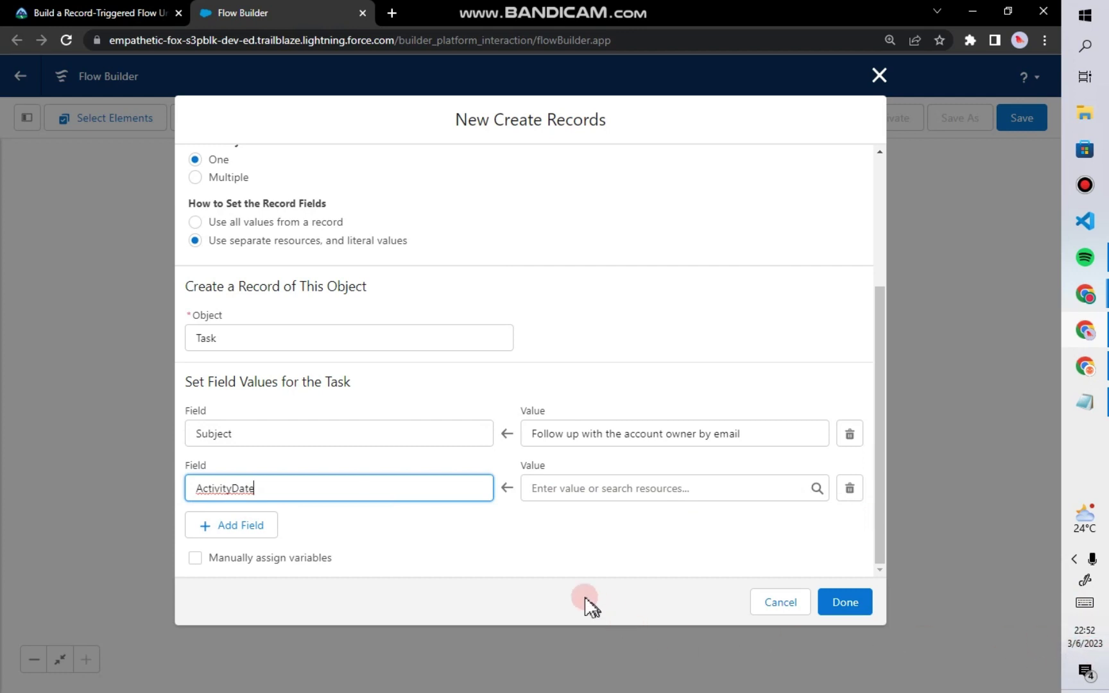
click(572, 487)
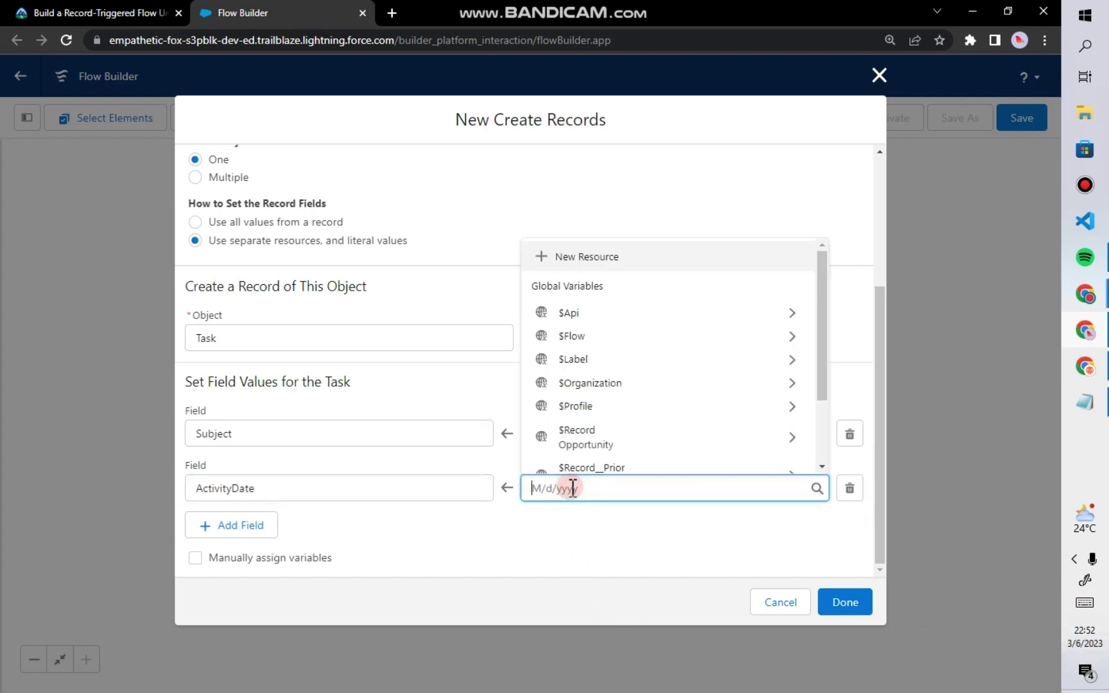
text(3/6/2023)
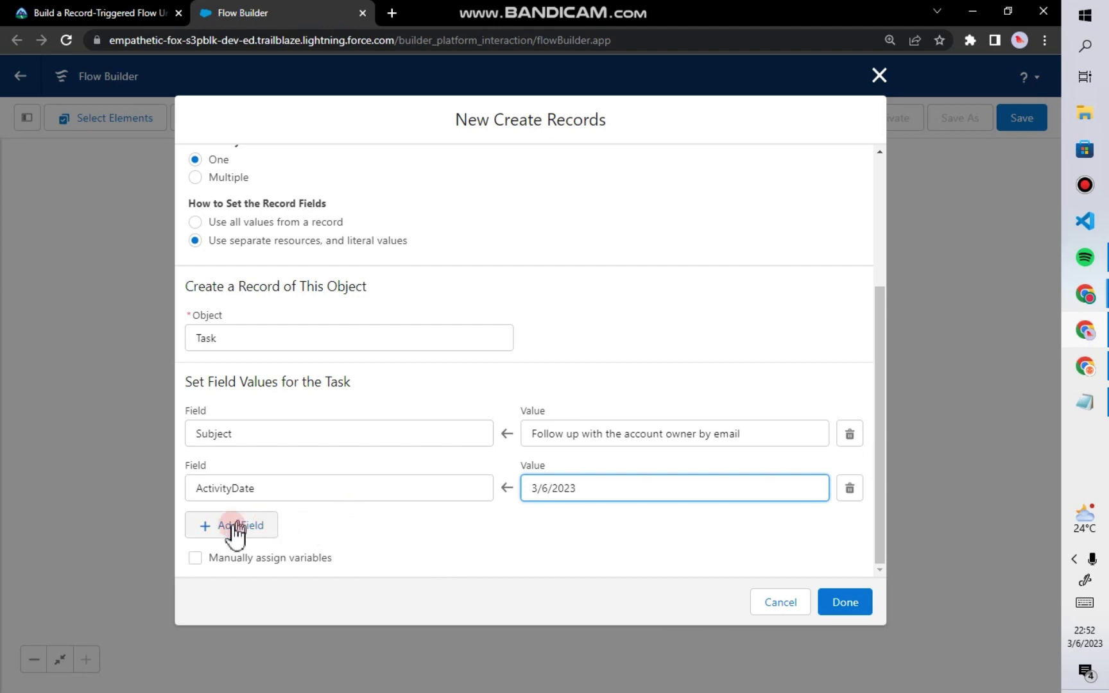
Step: Review the challenge's remaining task field values for OwnerId and WhatId, returning to the element's configuration
click(90, 13)
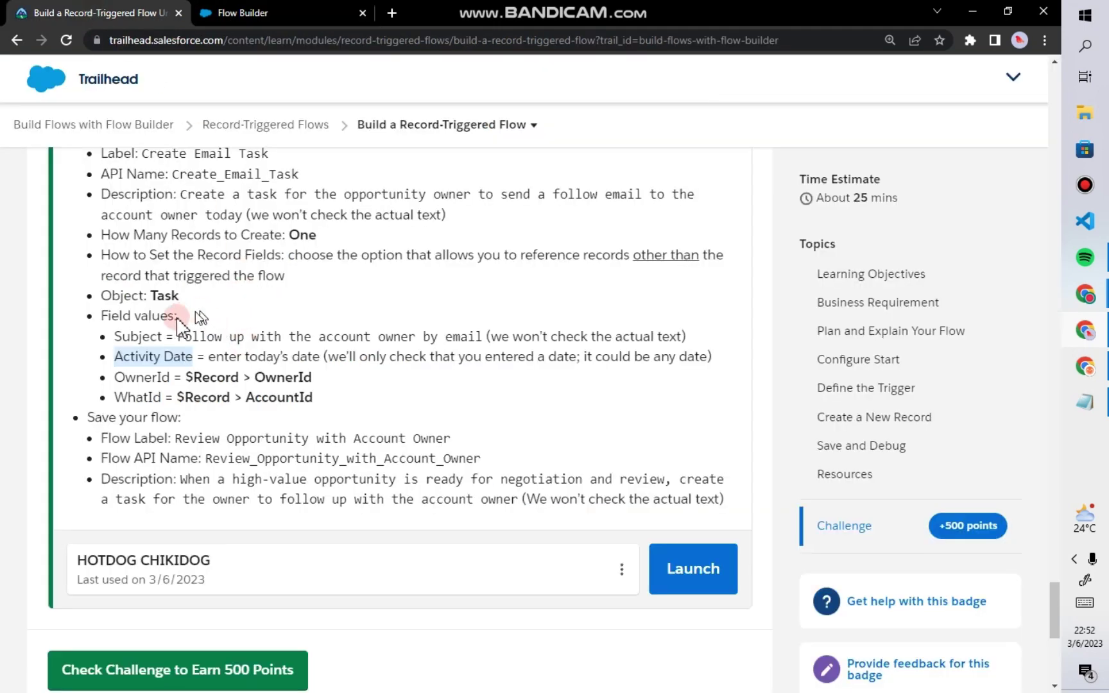
scroll(173, 321, down, 1)
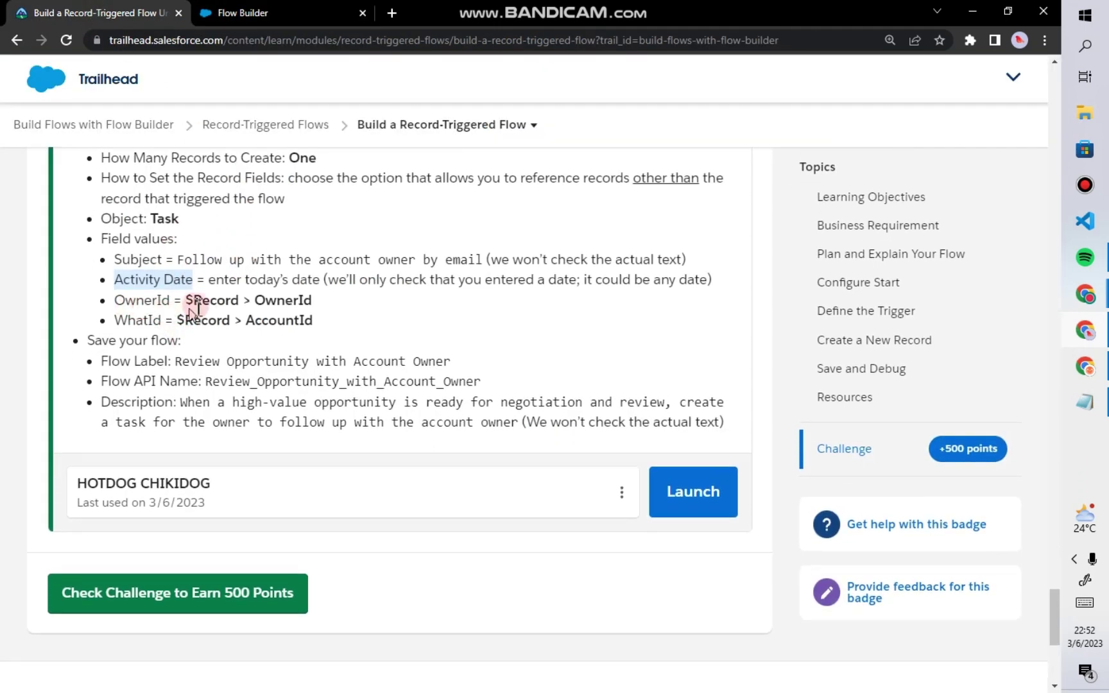
click(309, 11)
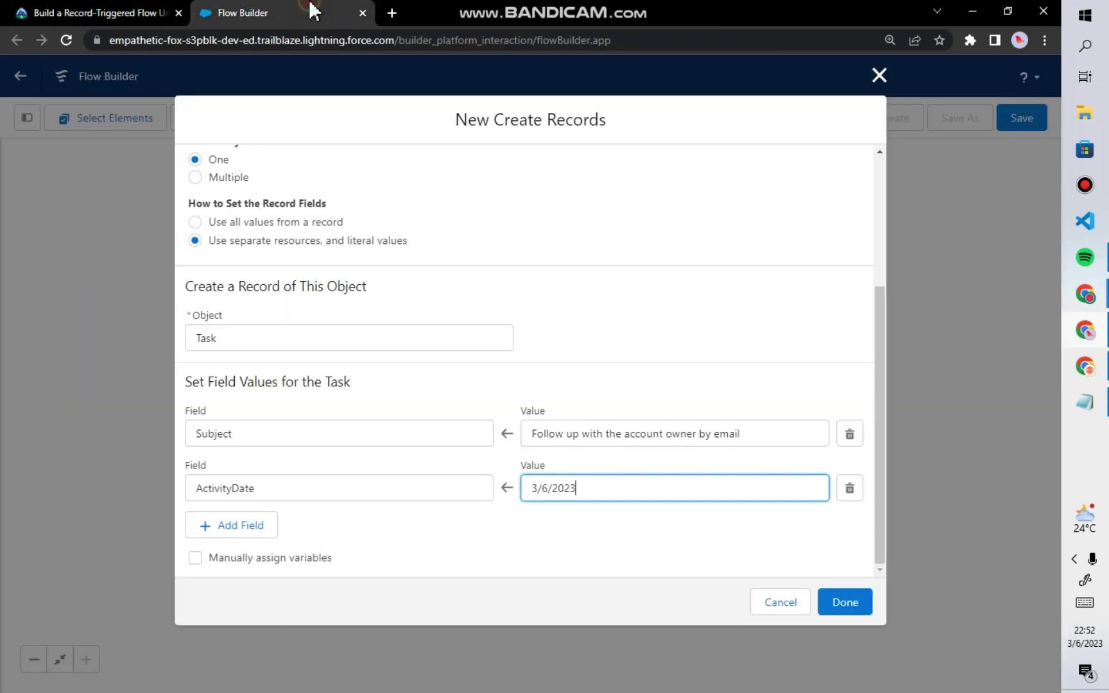
click(270, 563)
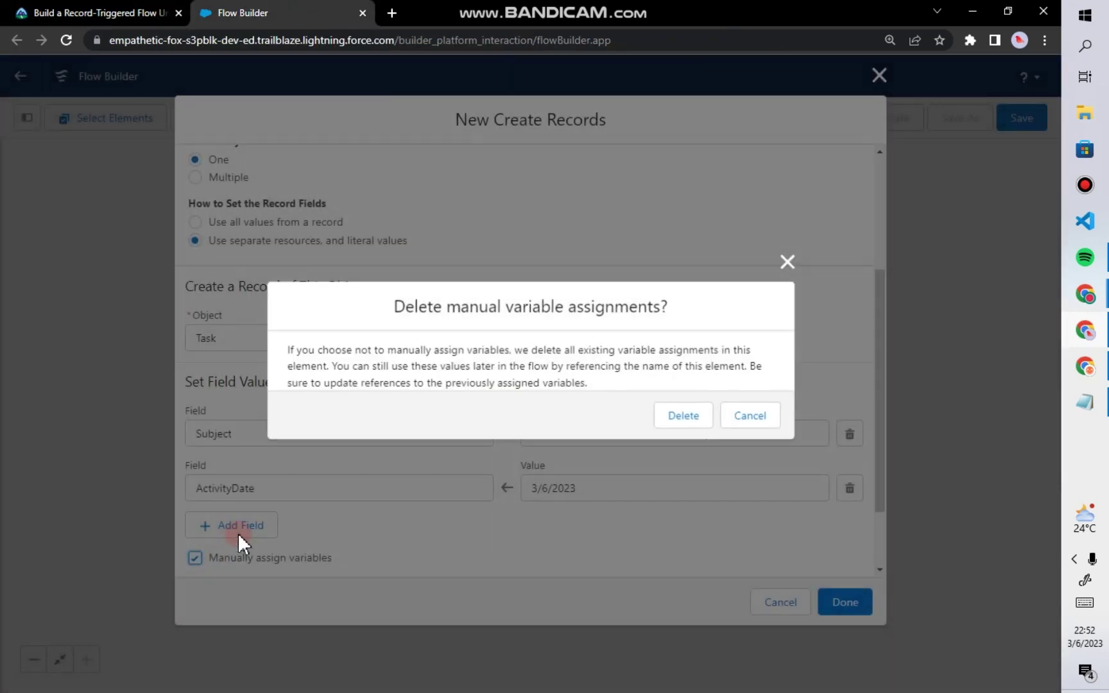
click(772, 419)
click(192, 621)
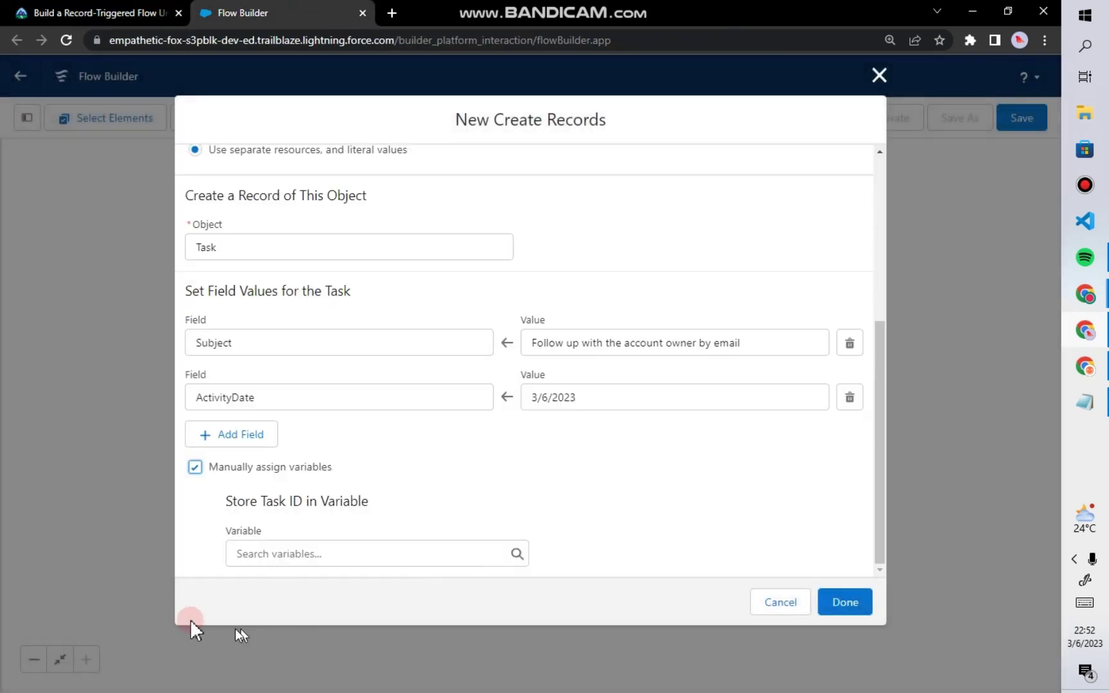
click(197, 468)
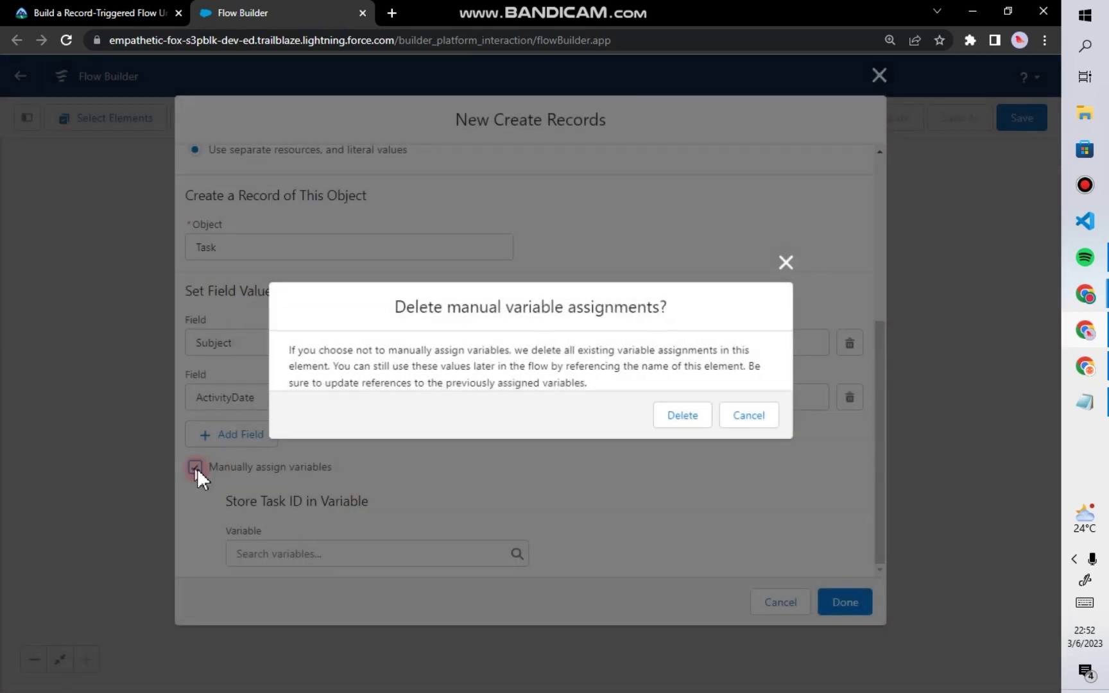
click(698, 418)
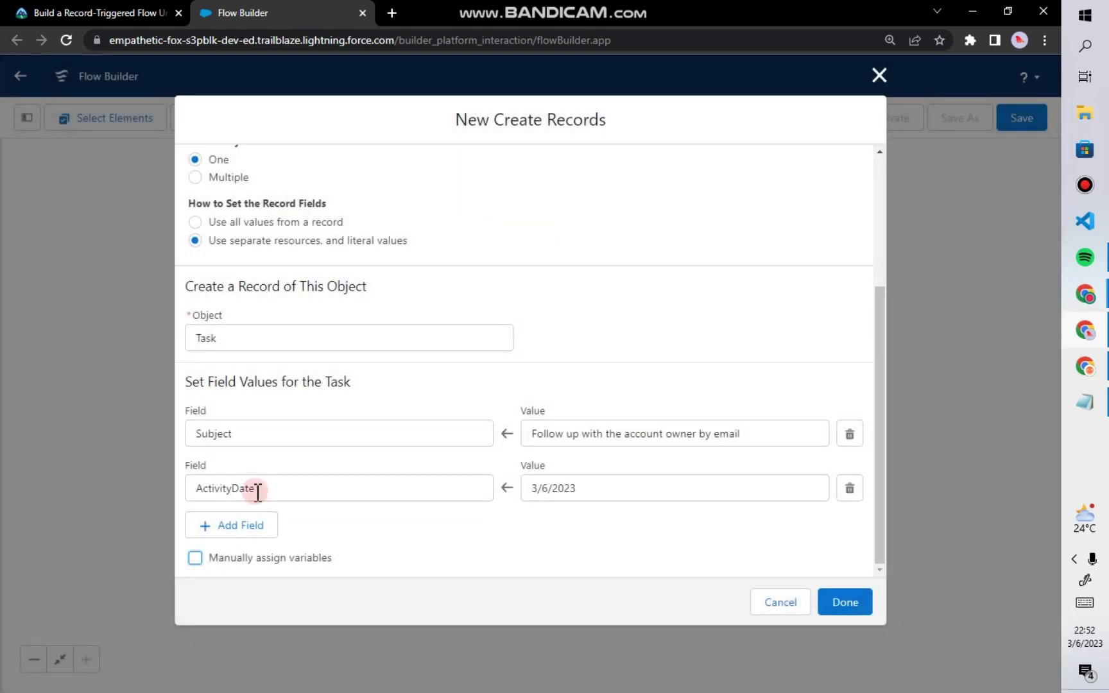
Step: Add a third field row for the task and choose OwnerId as its field
click(240, 526)
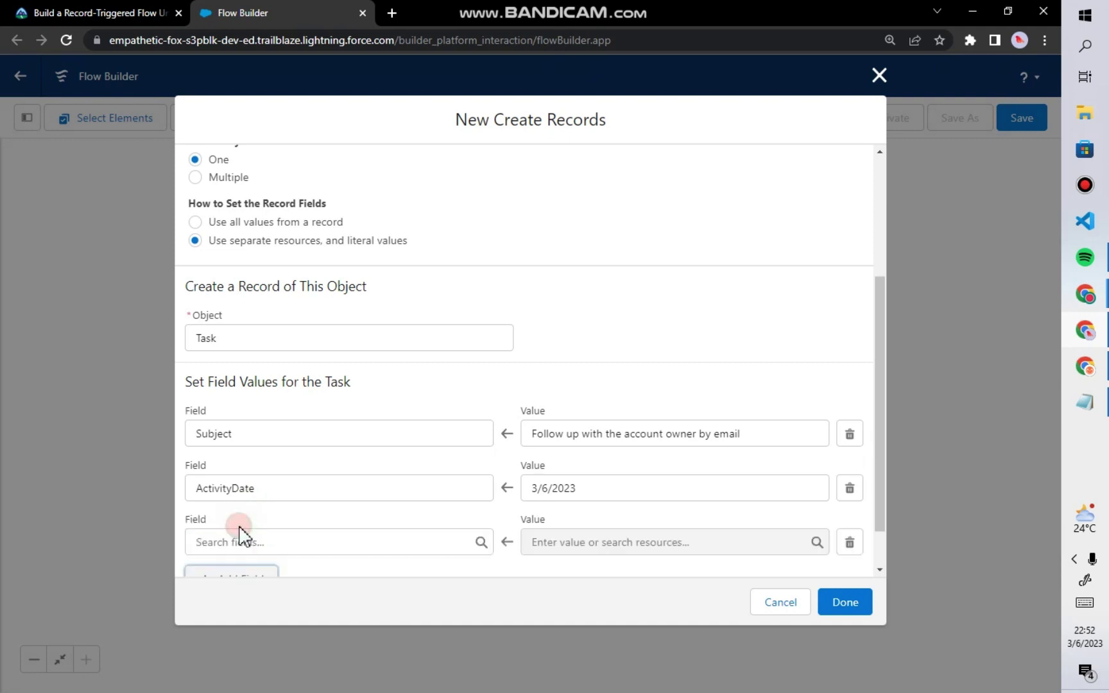
click(249, 478)
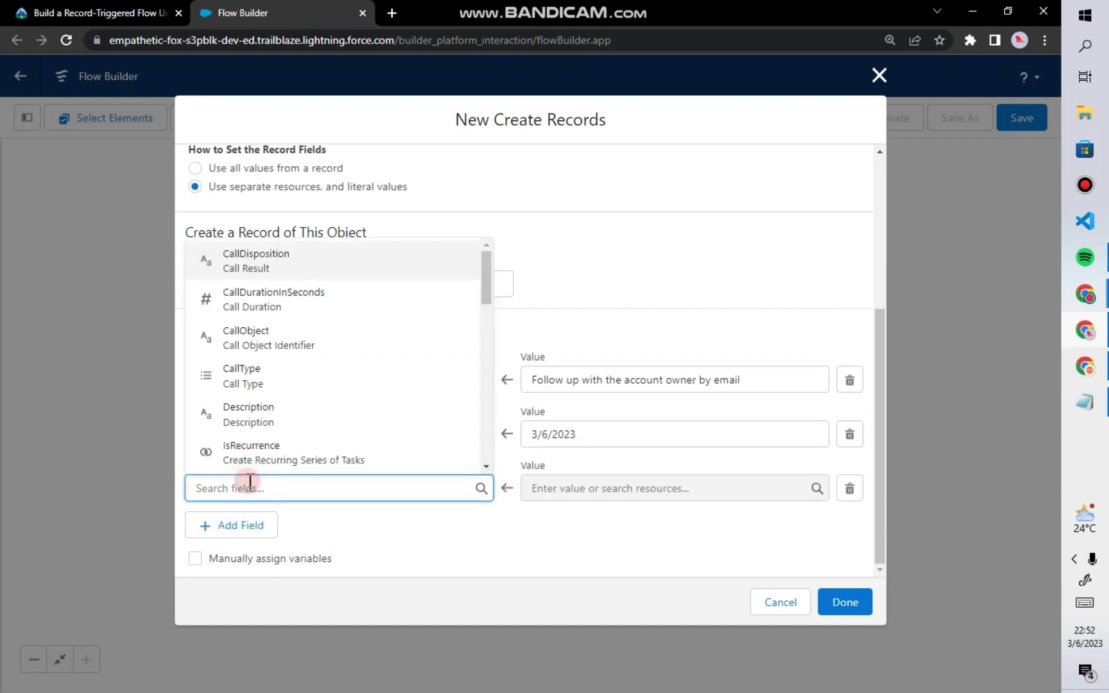
text(ow)
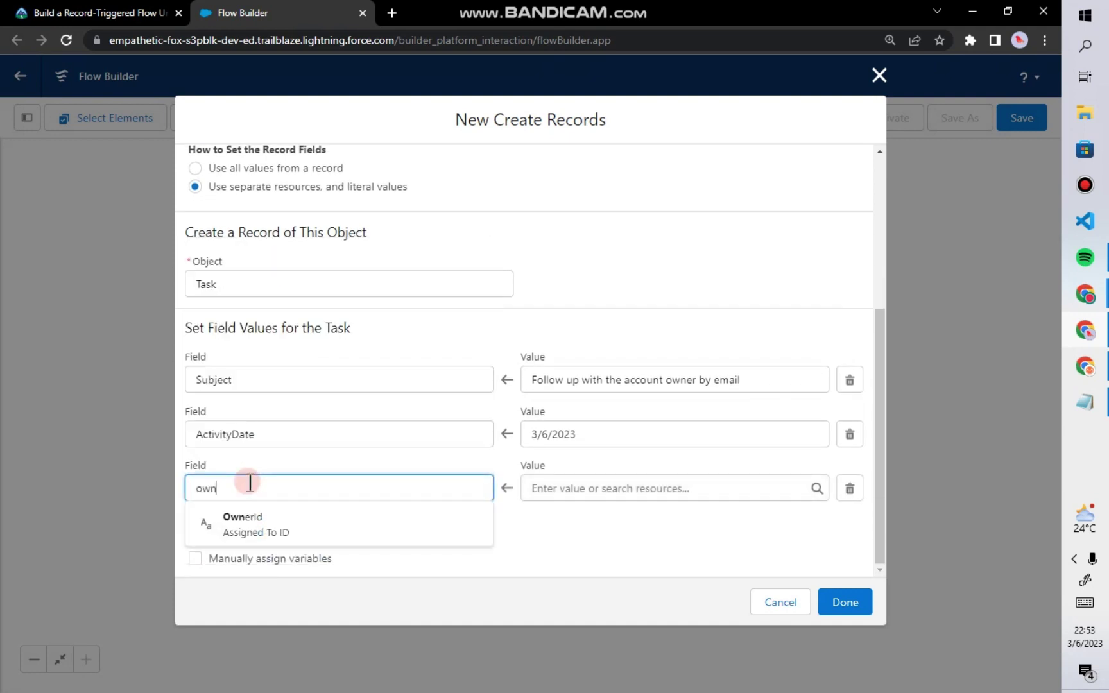
text(n)
click(237, 523)
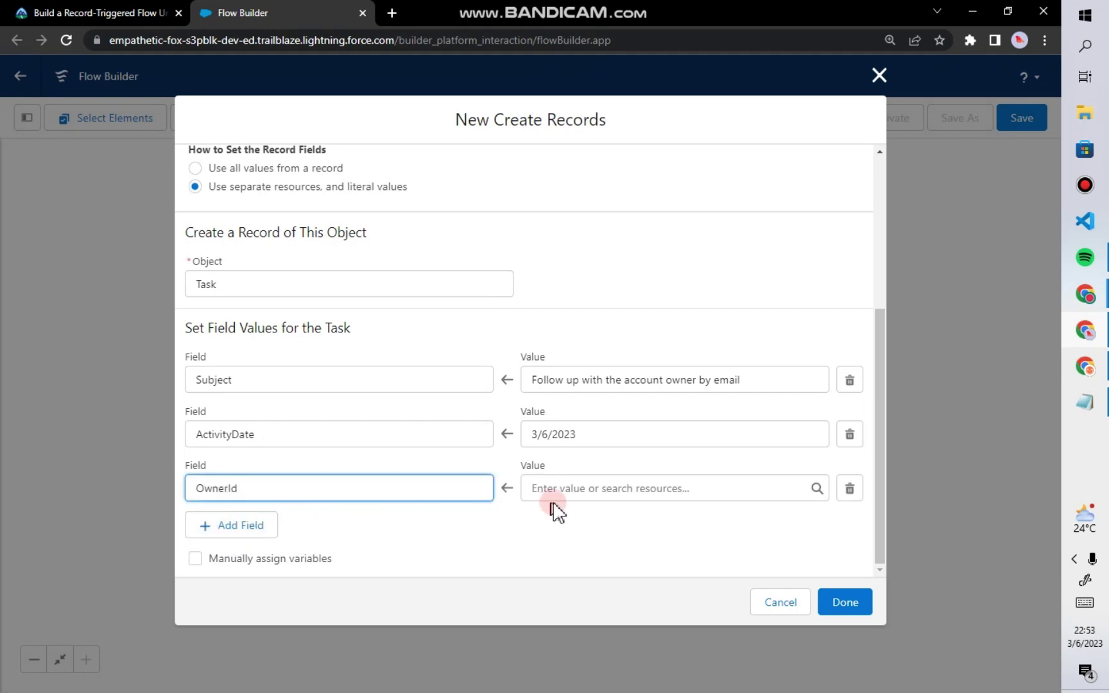
Step: Check the OwnerId value in the challenge and set the task's OwnerId field to $Record > OwnerId
click(129, 13)
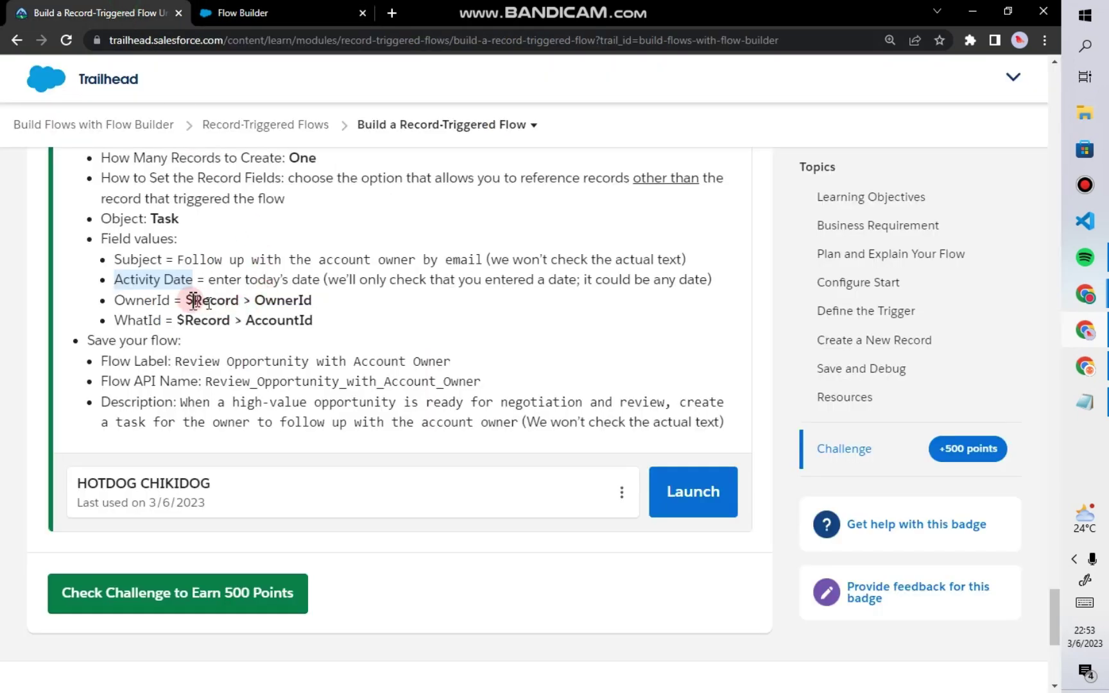
click(252, 13)
click(614, 491)
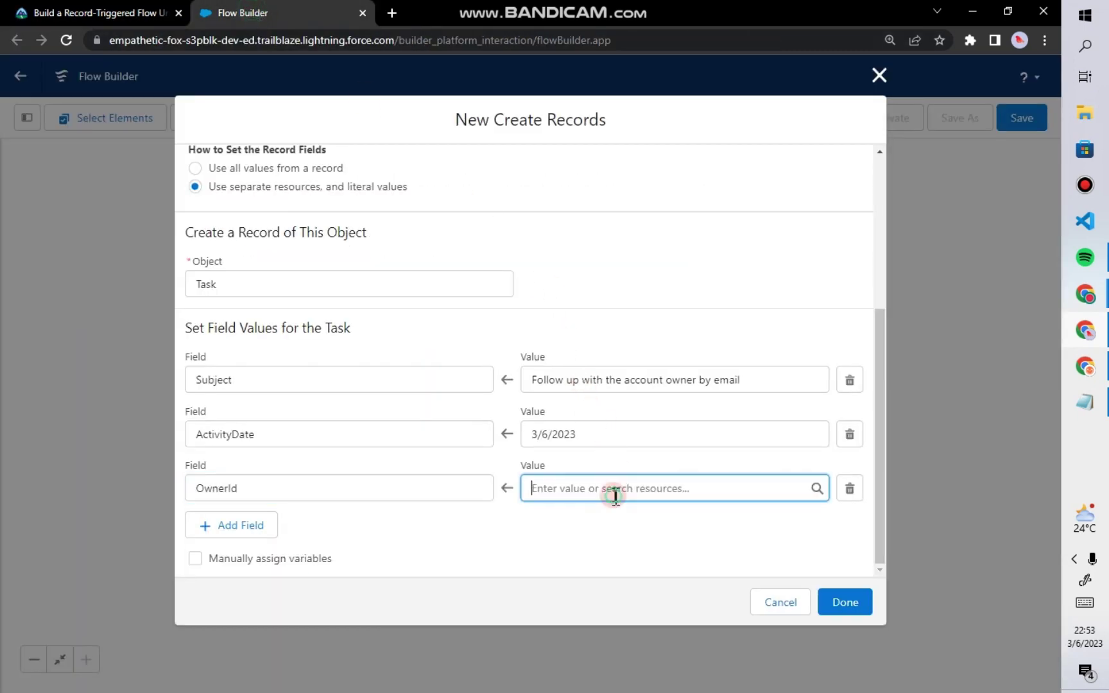
text(re)
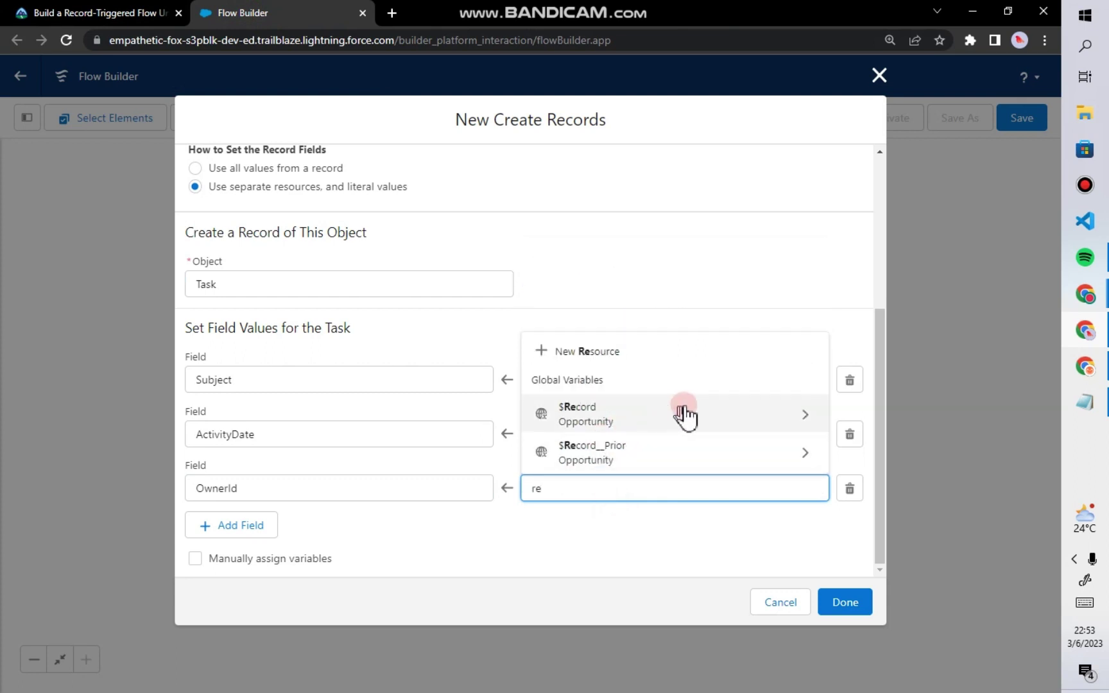
click(682, 414)
scroll(696, 377, down, 5)
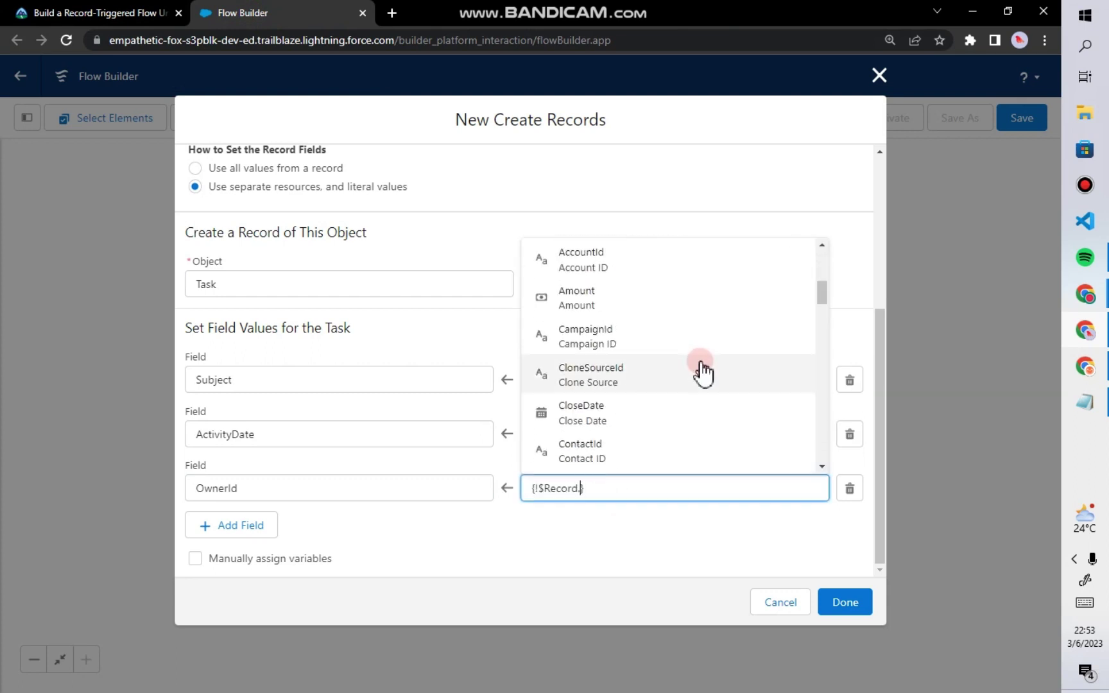
scroll(693, 377, down, 10)
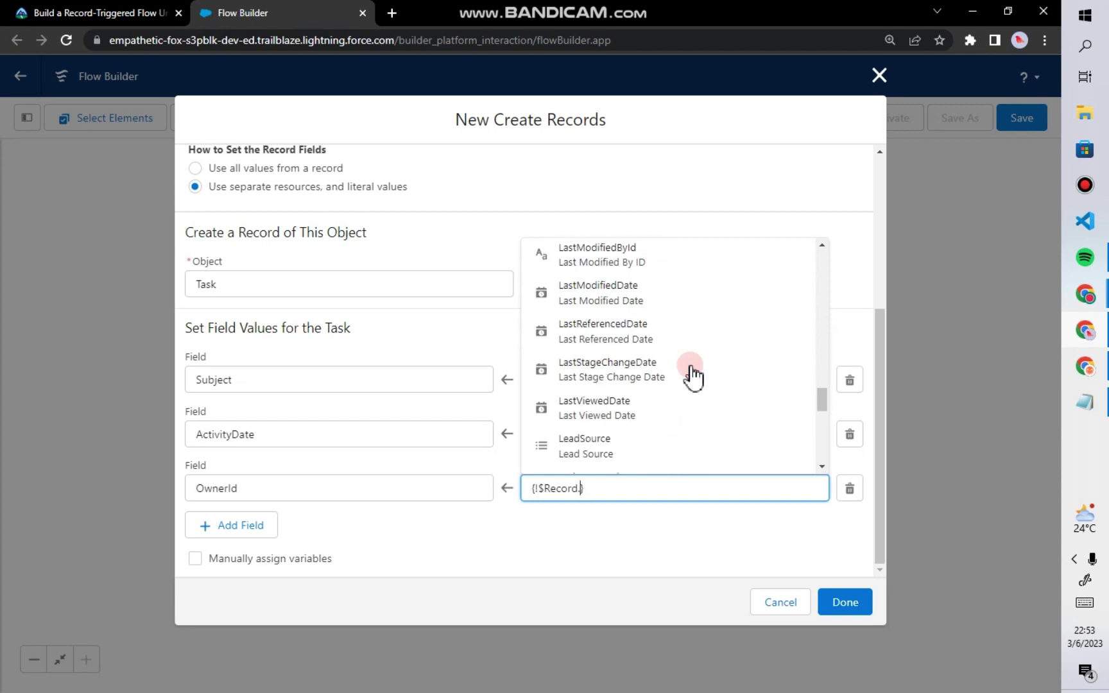
scroll(693, 378, down, 5)
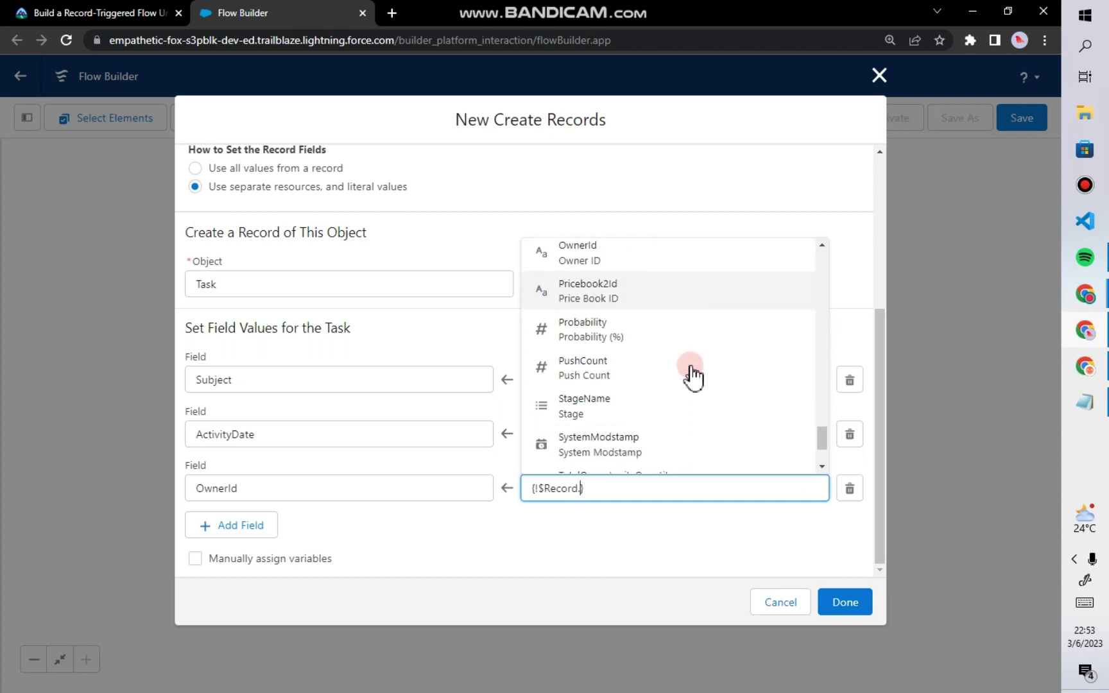
scroll(603, 285, up, 2)
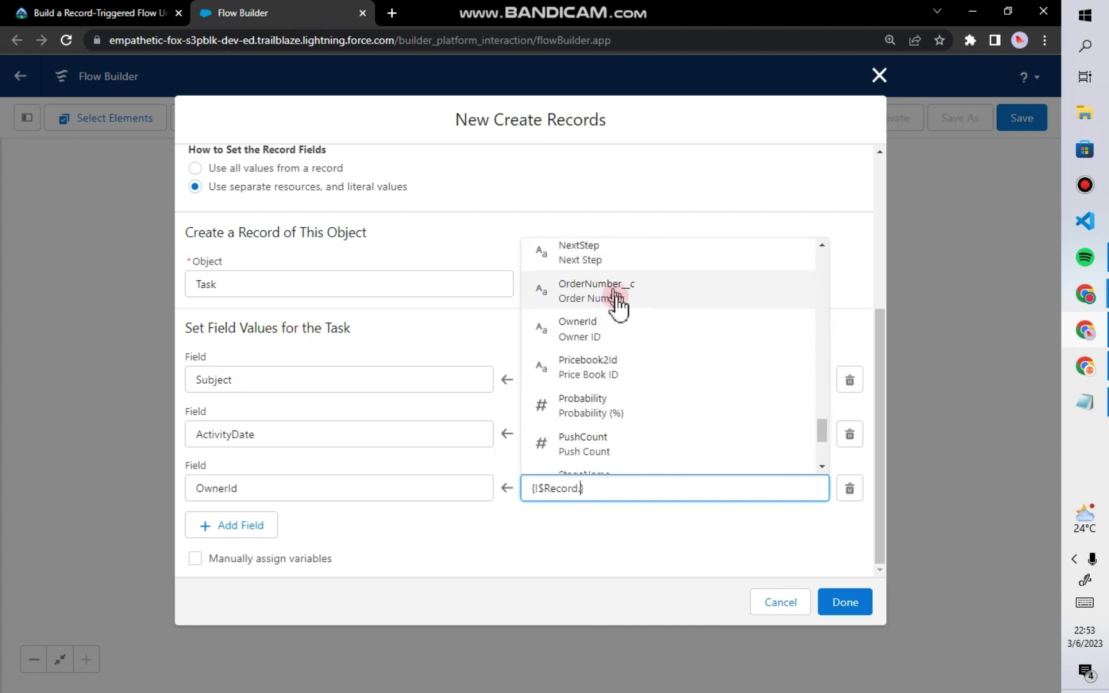
click(592, 340)
click(633, 518)
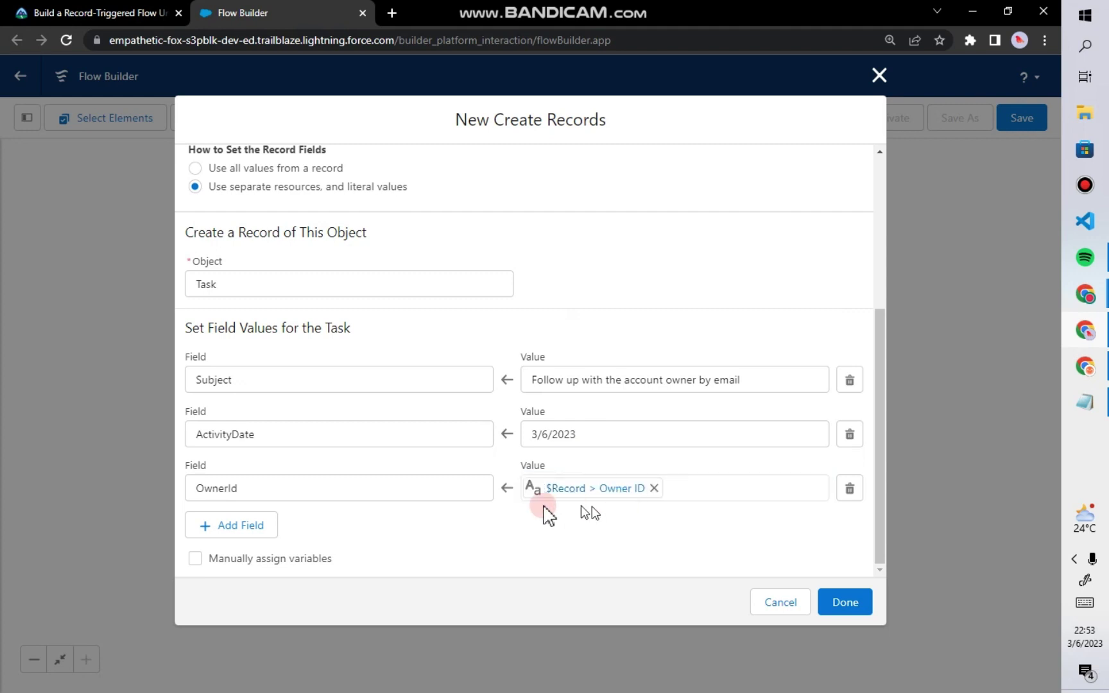
Step: Add a fourth field row for the task and choose WhatId as its field
click(221, 527)
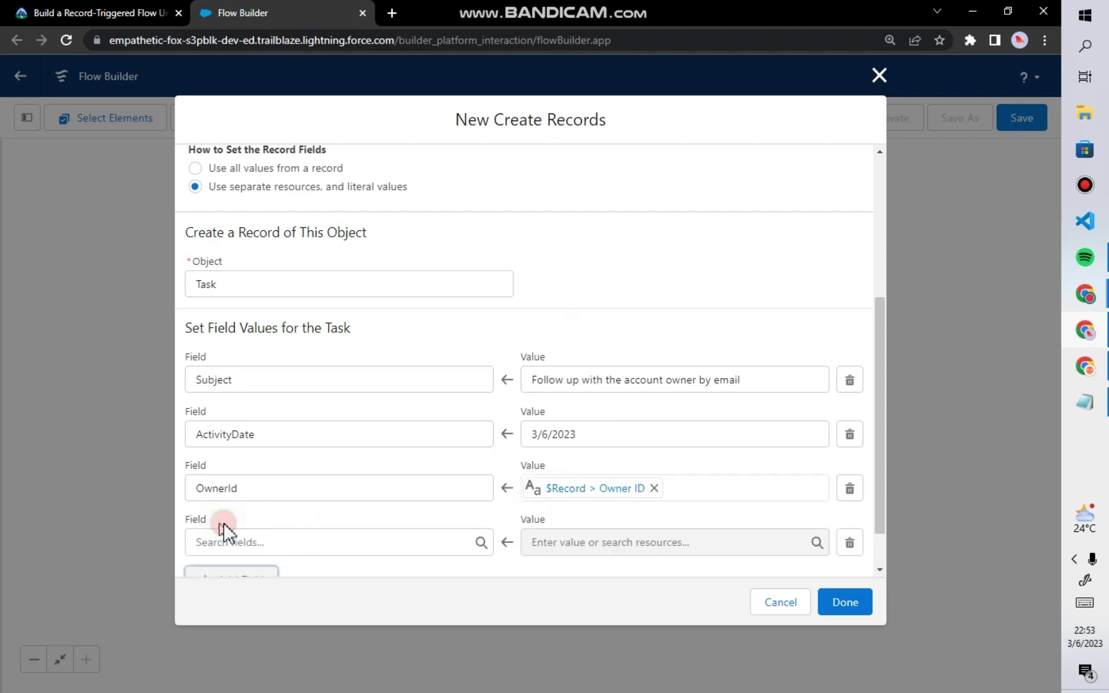
click(227, 542)
text(w)
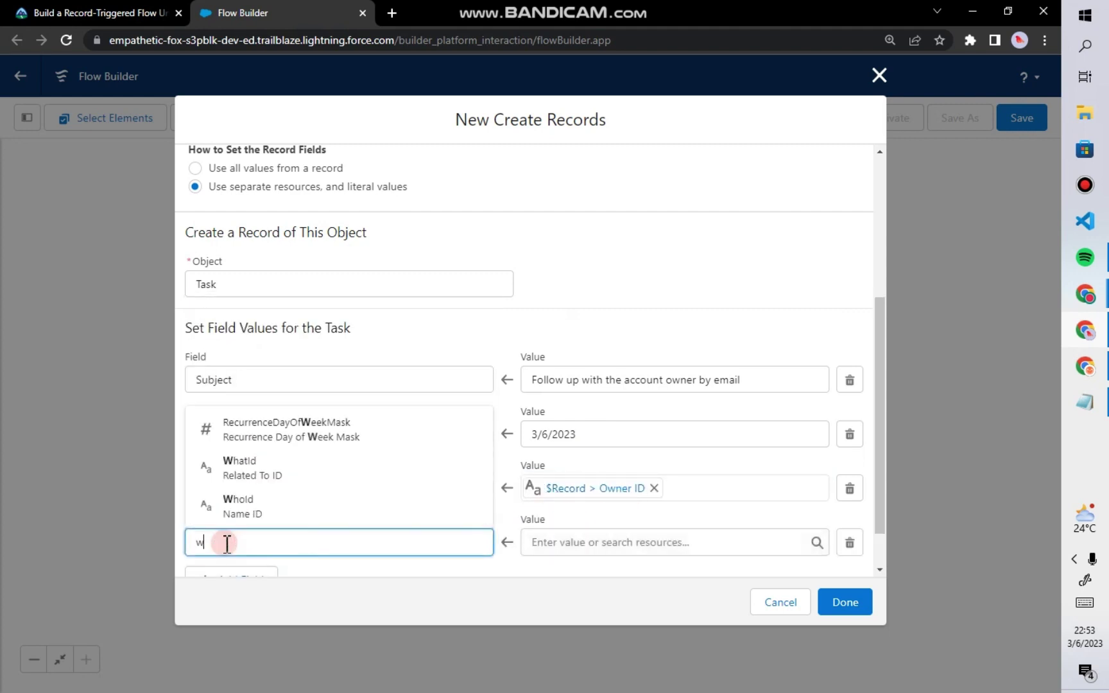
click(257, 472)
Step: Set the task's WhatId field to $Record > AccountId as the challenge specifies, and finish the Create Records element
click(563, 543)
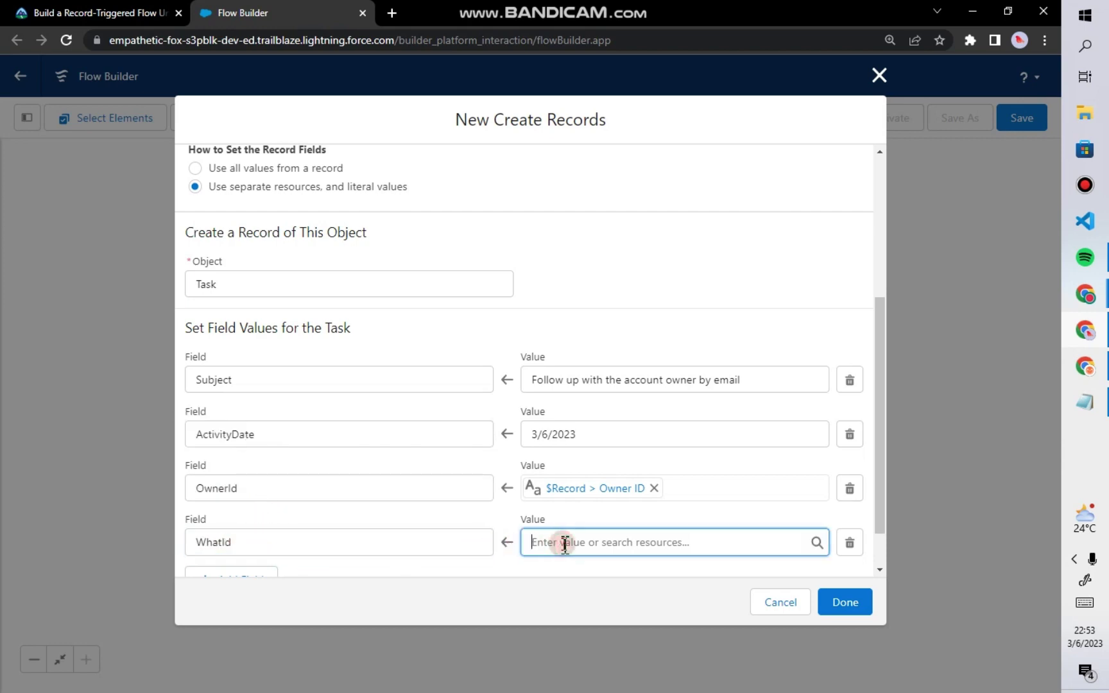
click(128, 12)
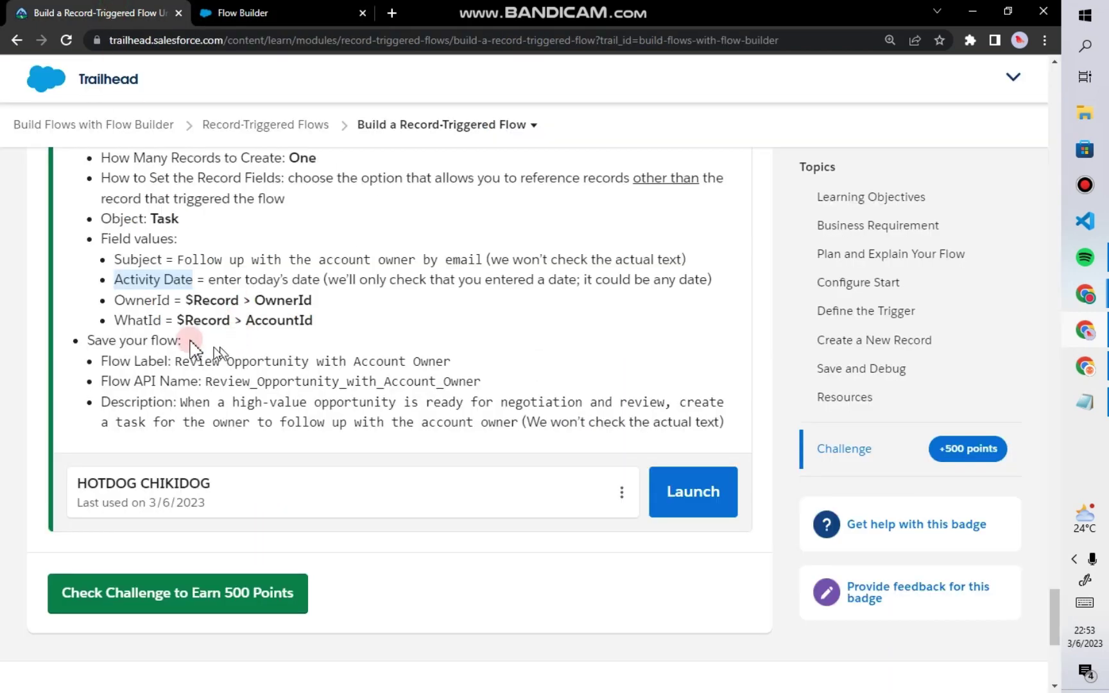
click(298, 13)
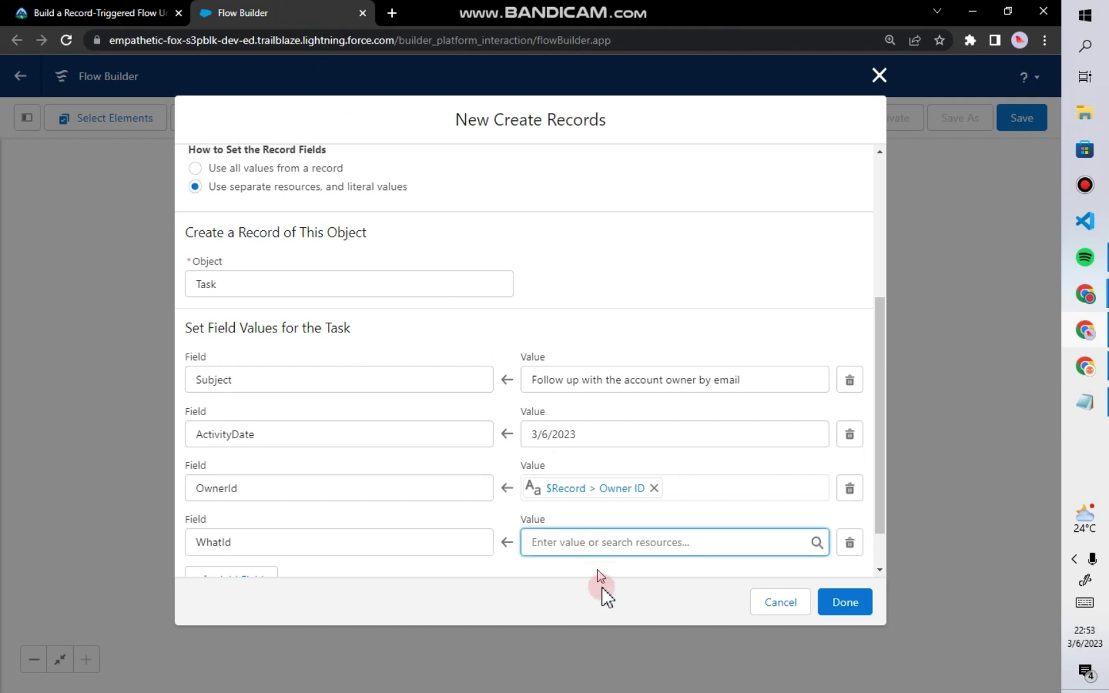
text(rec)
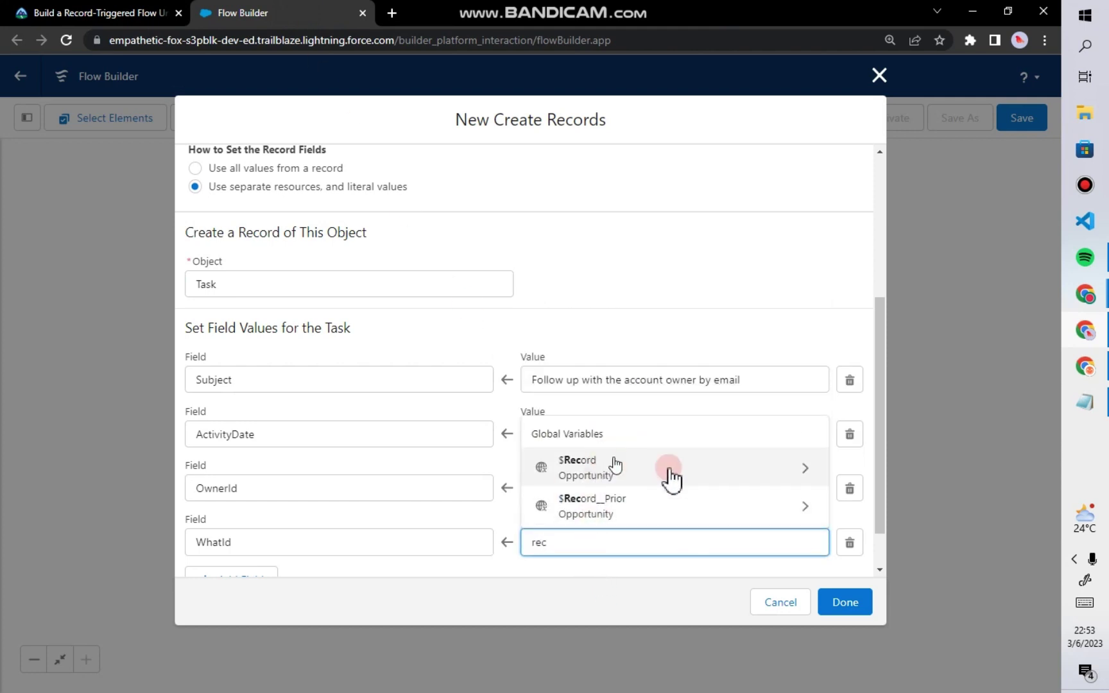
click(712, 475)
scroll(699, 418, down, 4)
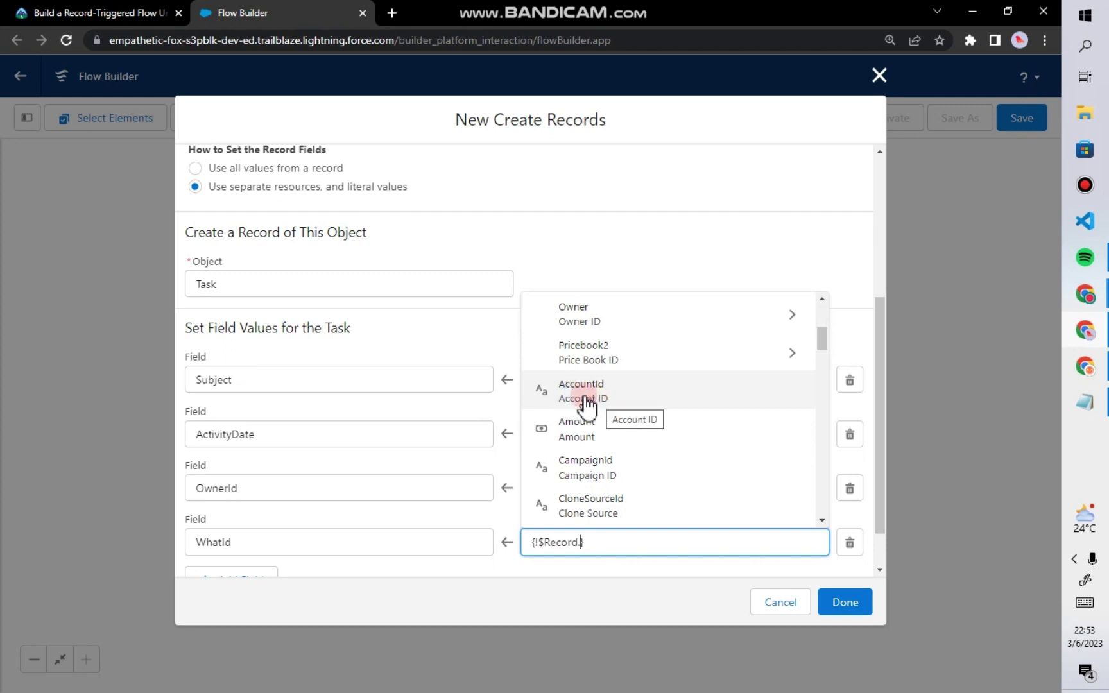
click(586, 404)
scroll(671, 552, down, 1)
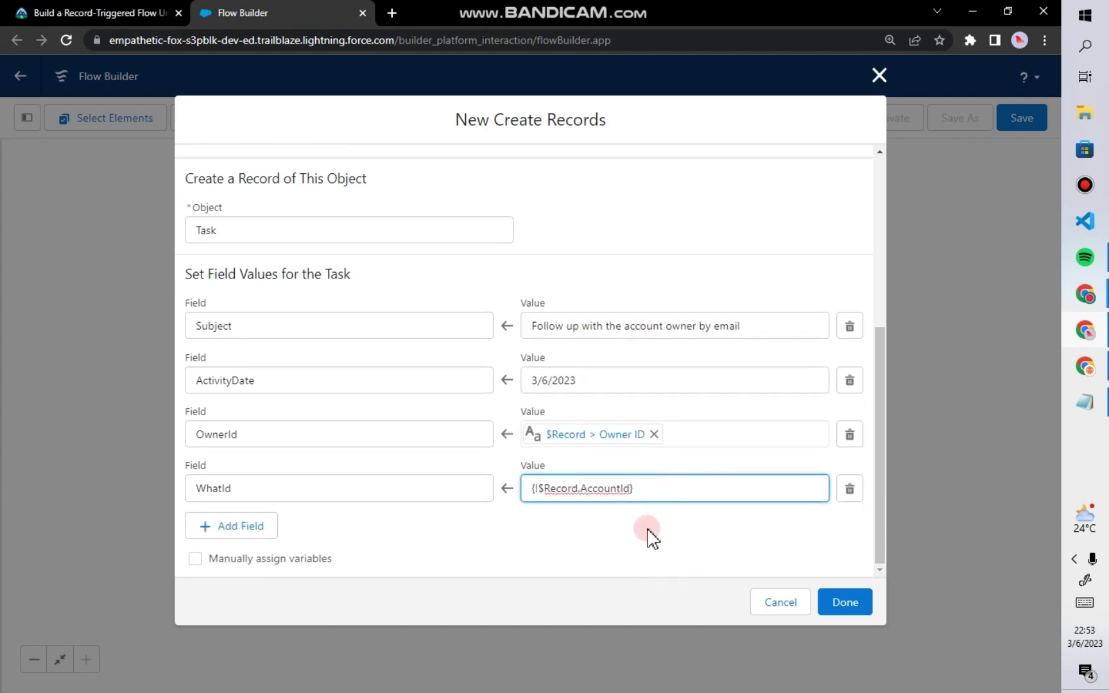
click(655, 549)
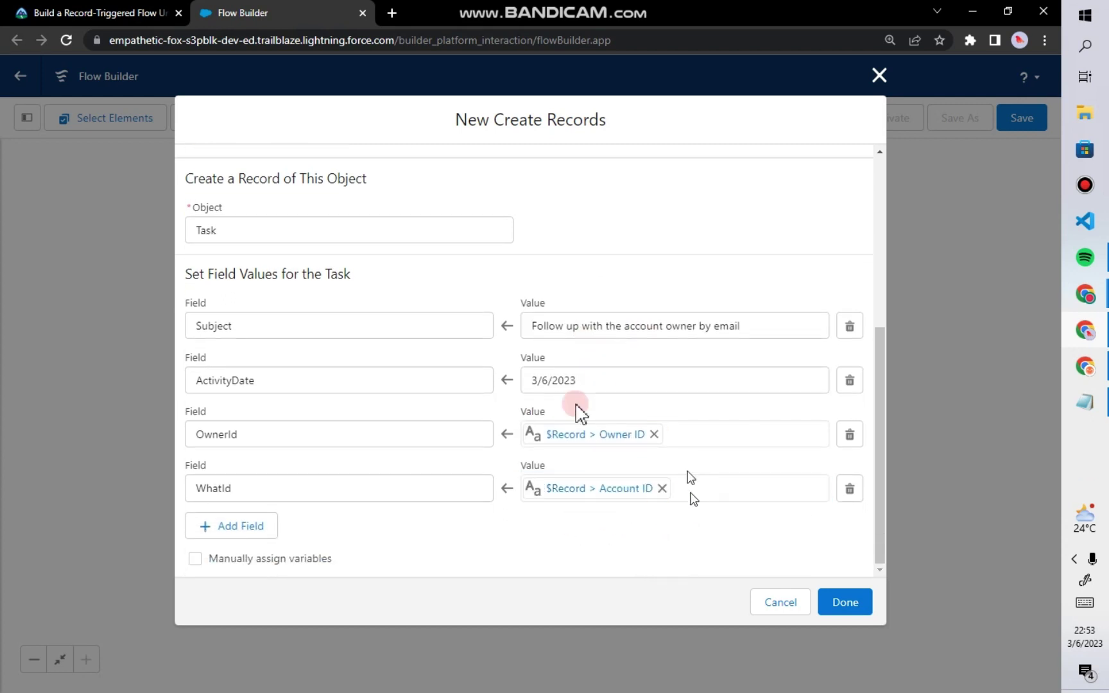
click(839, 603)
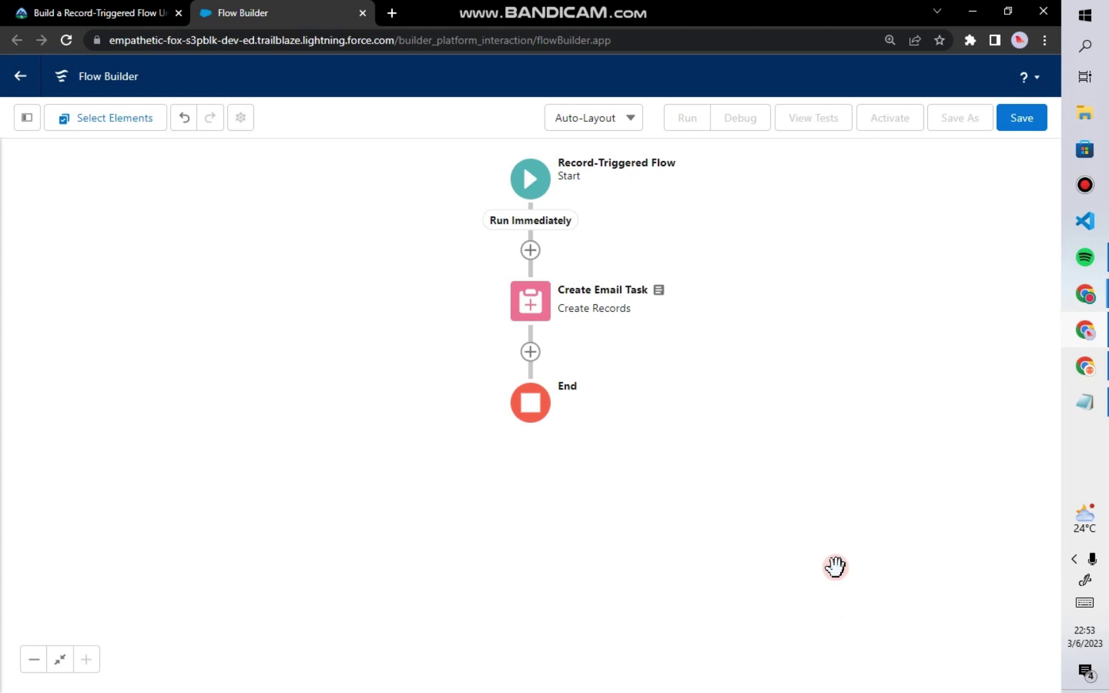
Step: Start saving the flow with the label "Review Opportunity with Account Owner" copied from the challenge and the API name Review_Opportunity_with_Account_Owner
click(117, 10)
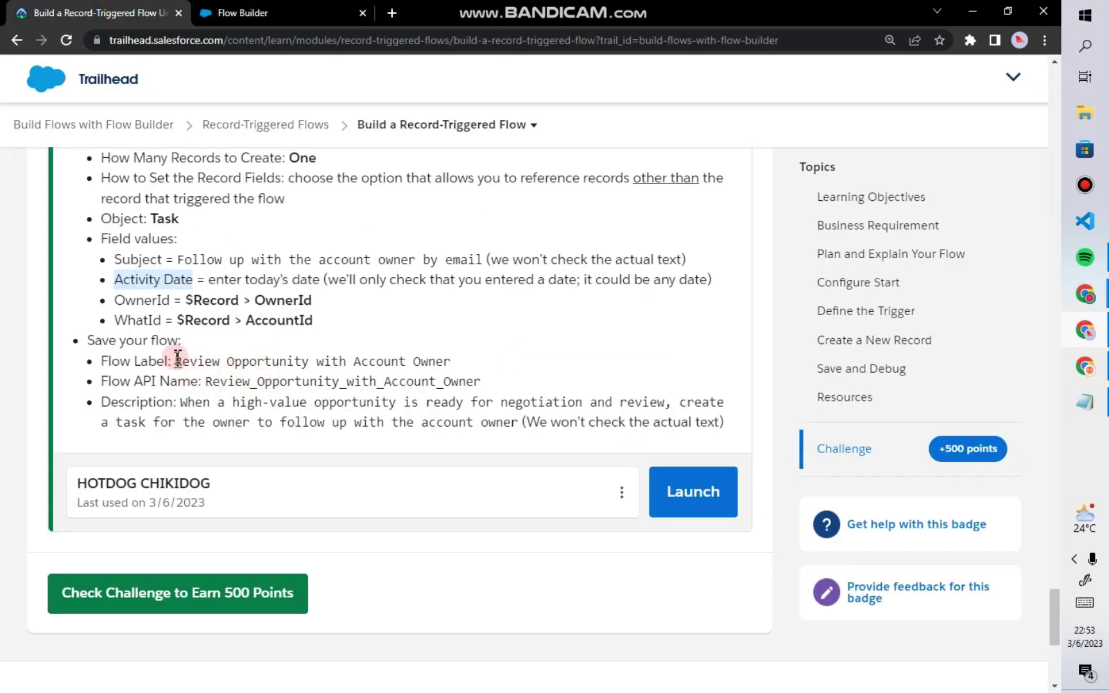
drag(178, 357, 450, 355)
right_click(440, 361)
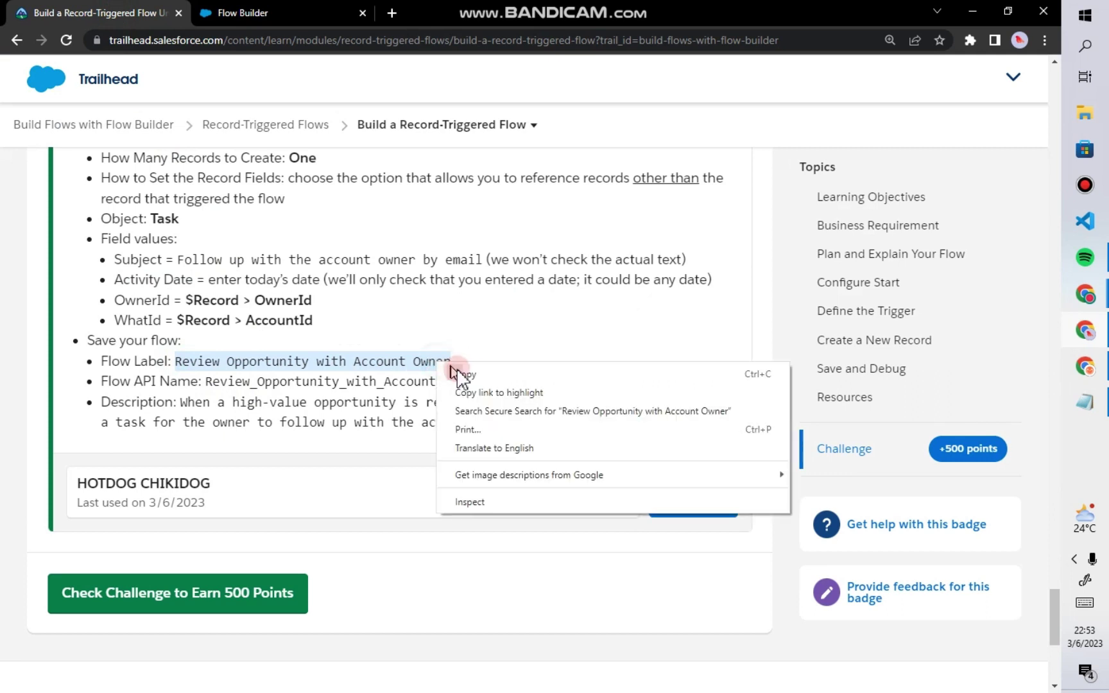
click(466, 372)
click(315, 12)
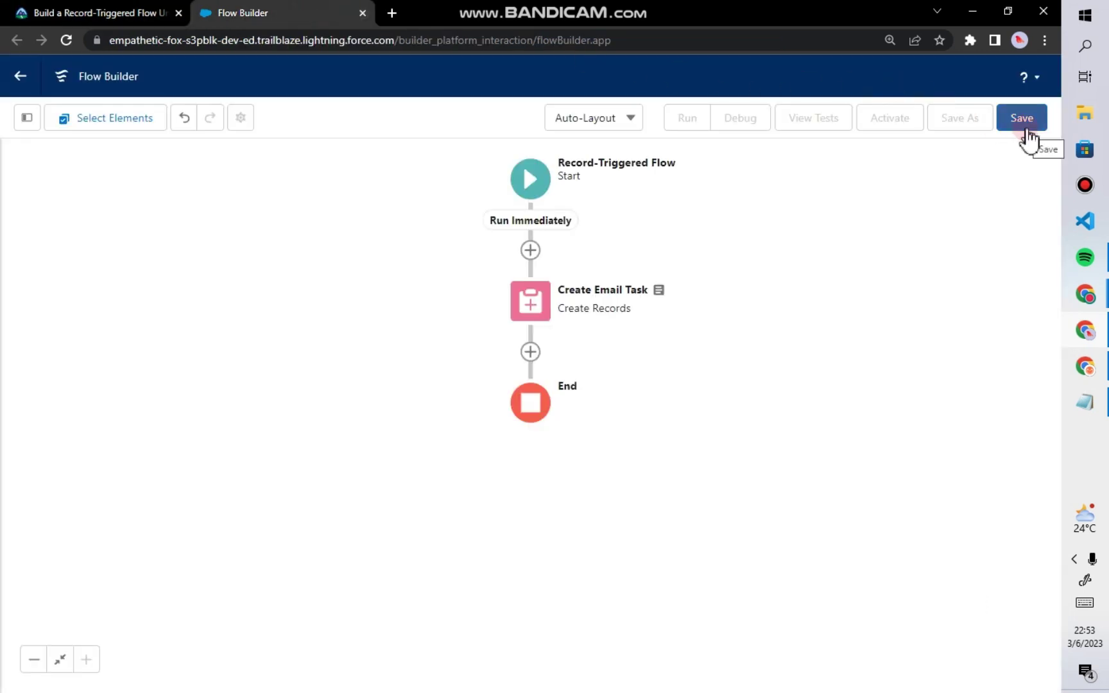
click(1026, 129)
right_click(232, 315)
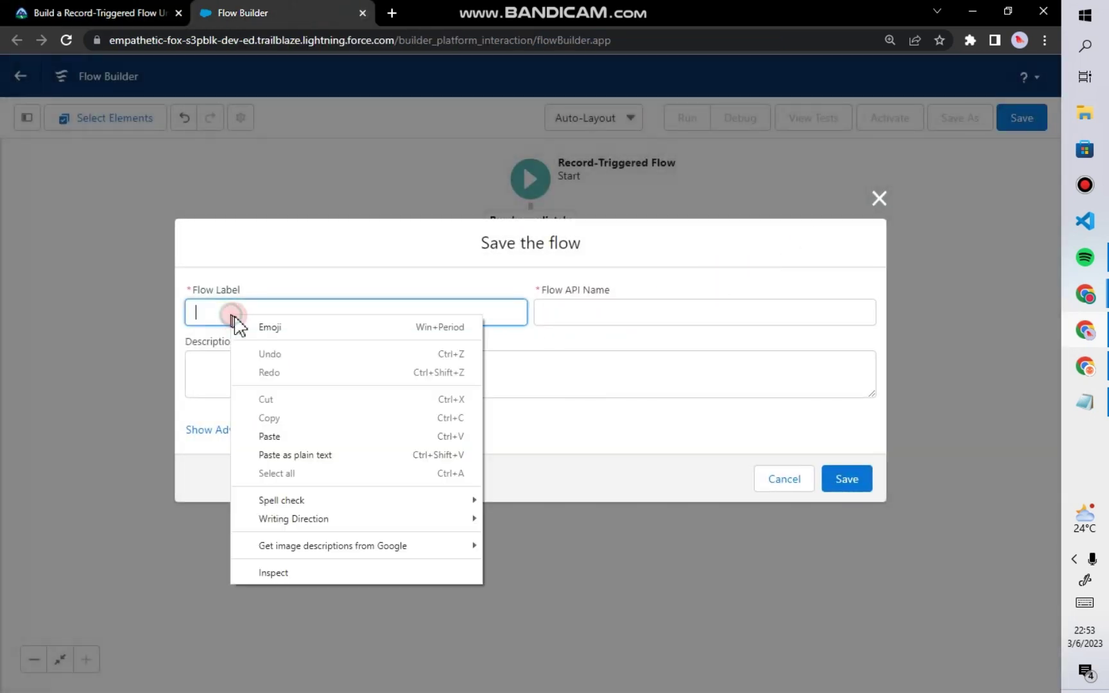
click(270, 436)
click(618, 320)
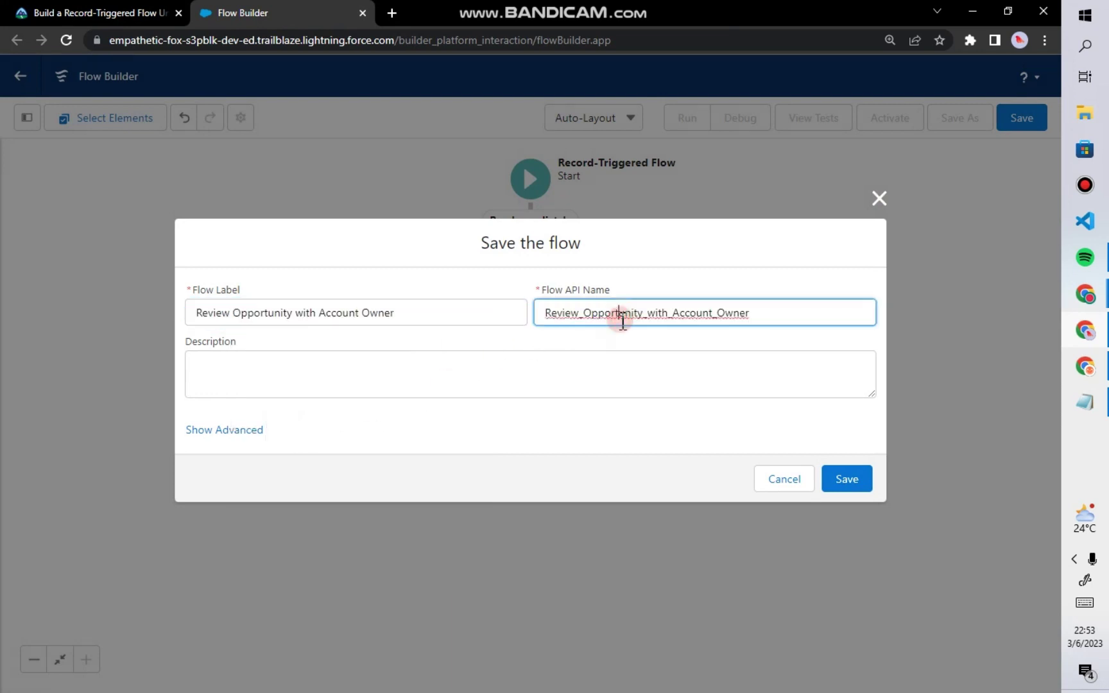
click(558, 401)
Step: Fill the flow's description with the challenge's text "When a high-value opportunity is ready for negotiation and review…" and save the flow
click(296, 366)
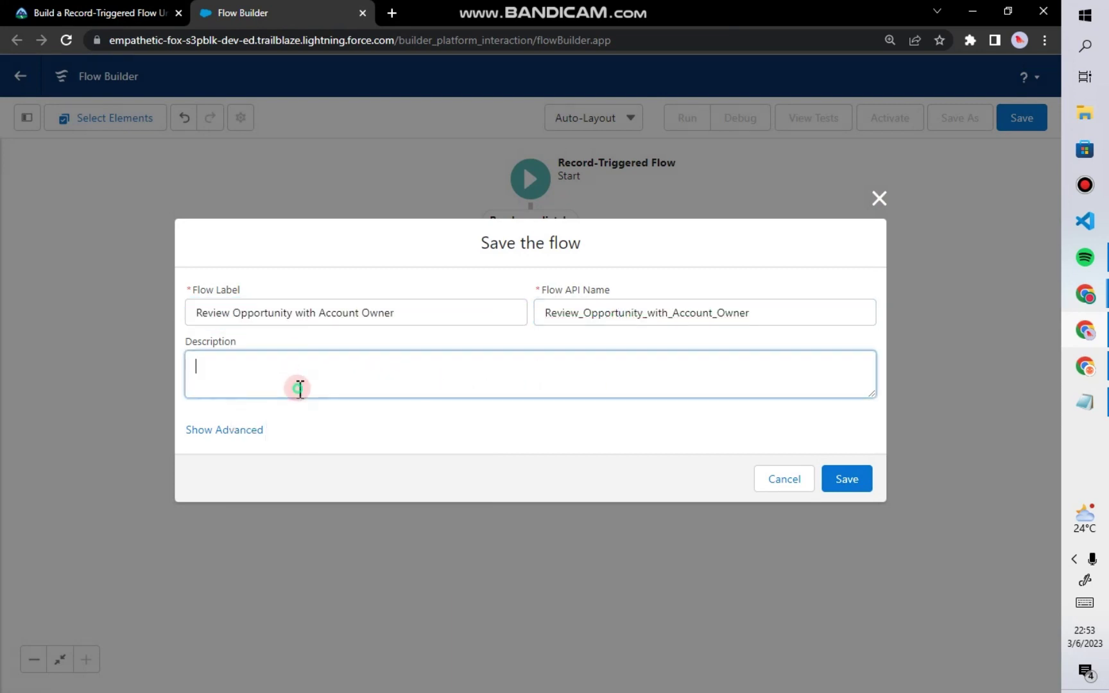
click(65, 11)
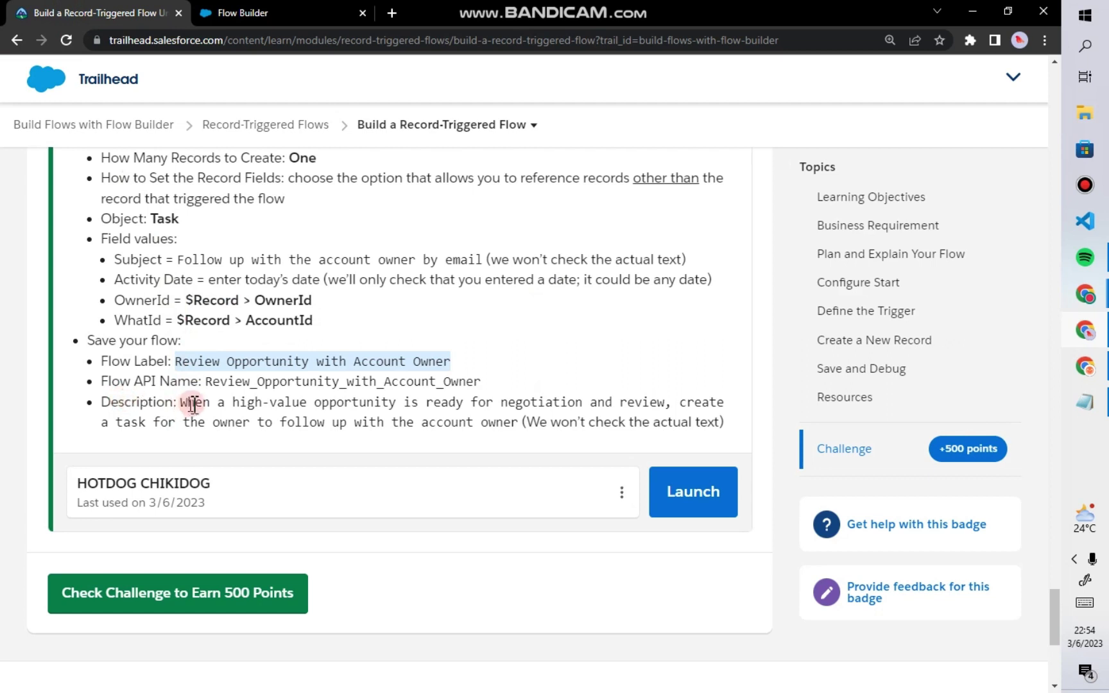
drag(180, 404, 507, 416)
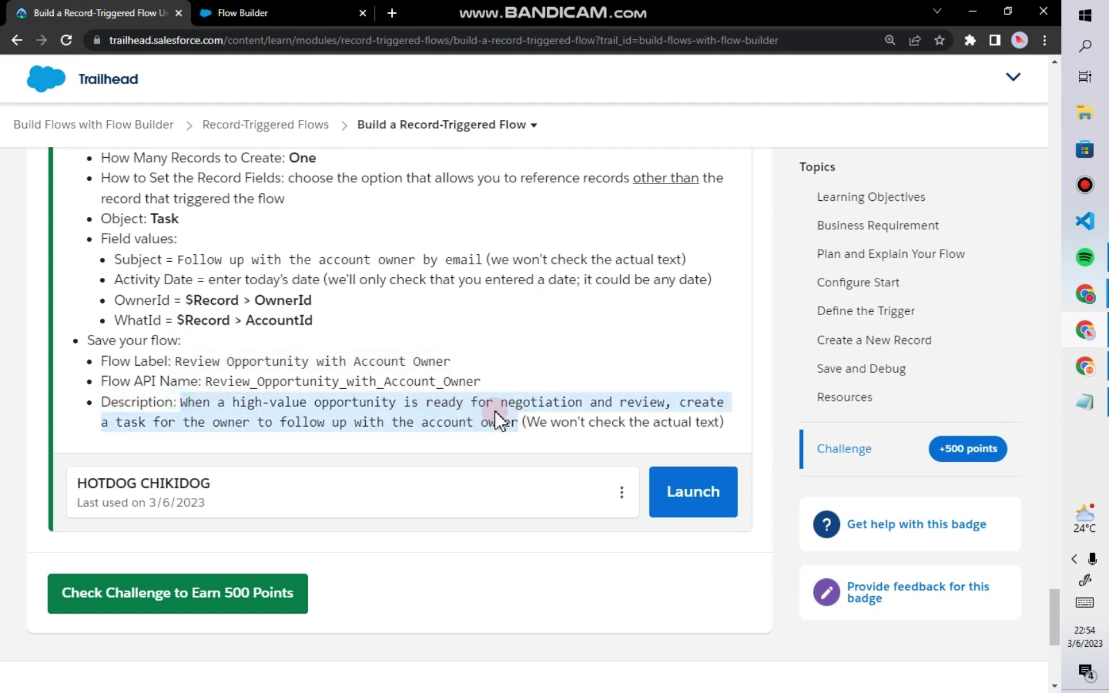
right_click(499, 421)
click(514, 425)
click(273, 12)
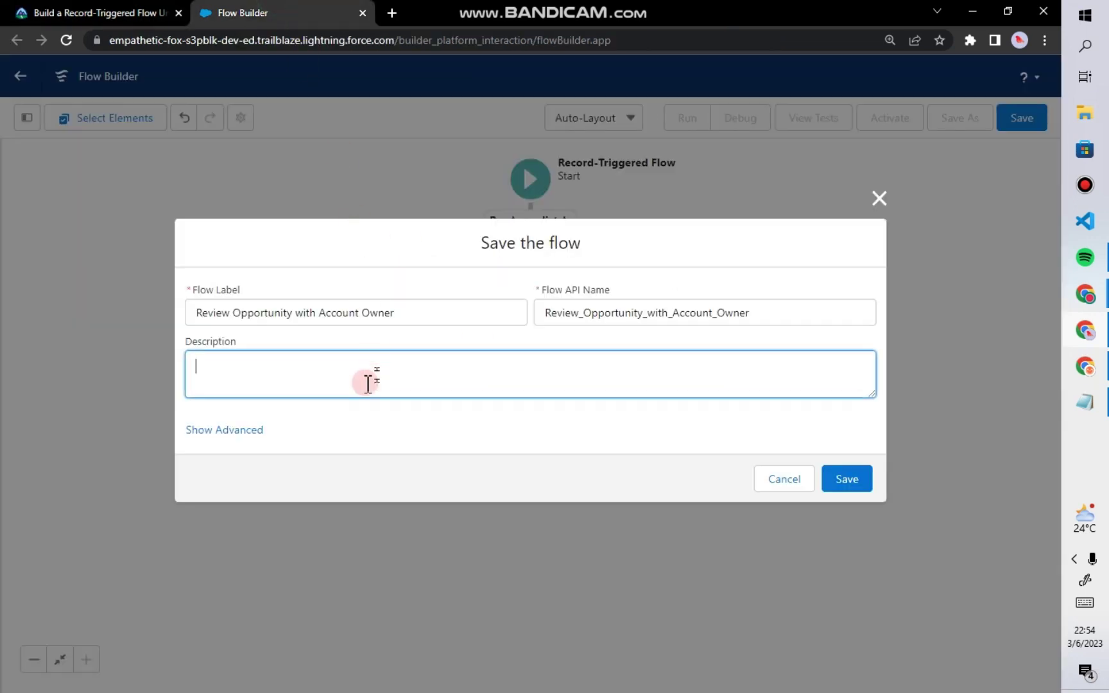
right_click(368, 383)
click(399, 510)
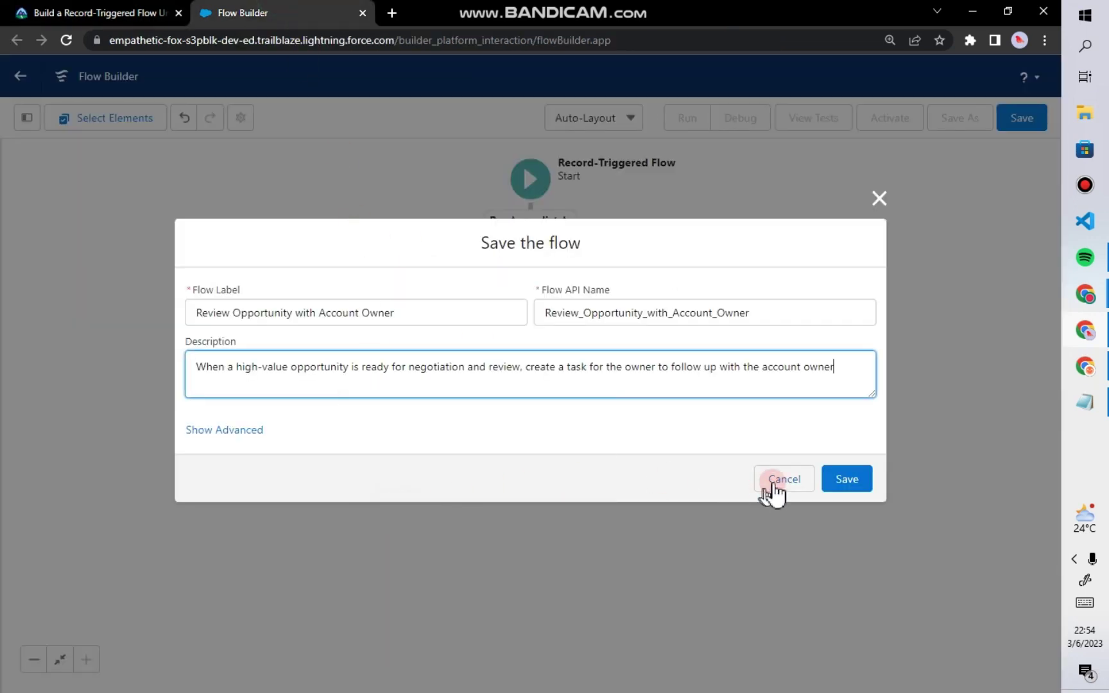
click(837, 482)
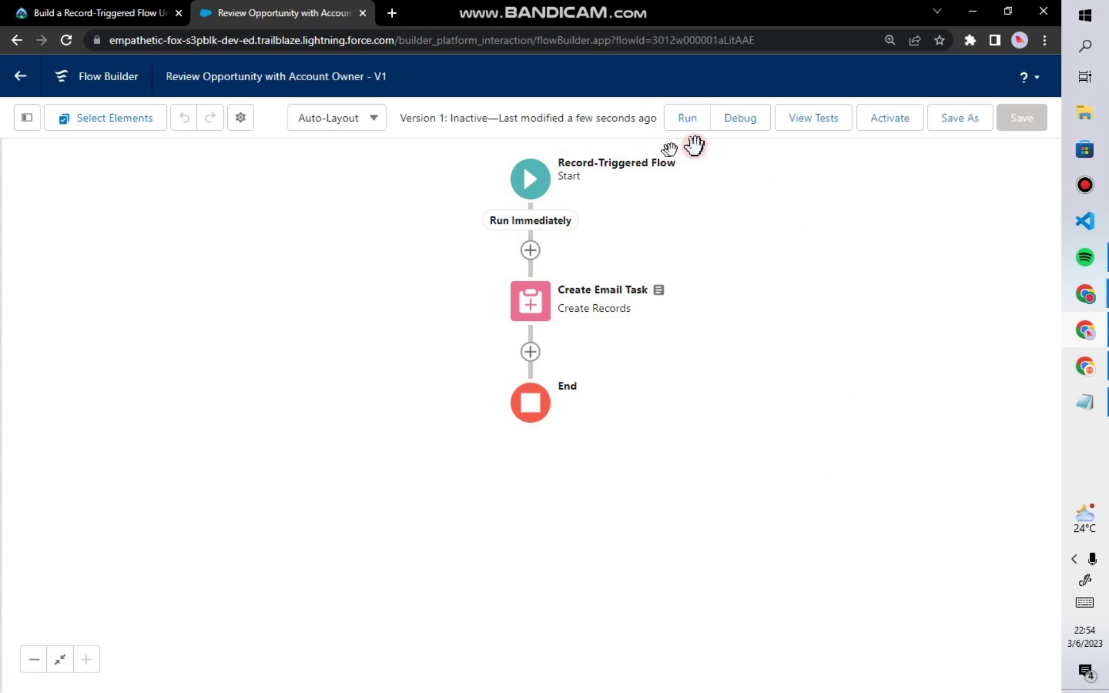
Step: Activate the saved flow and submit the Trailhead challenge for checking to earn 500 points
click(896, 124)
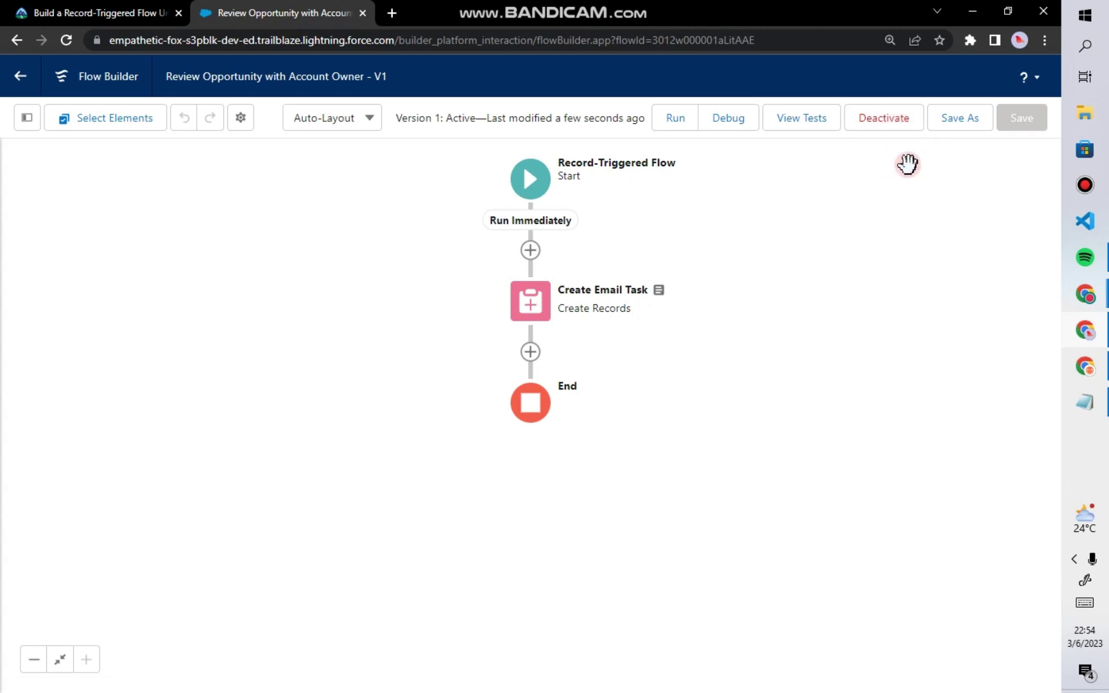
click(112, 14)
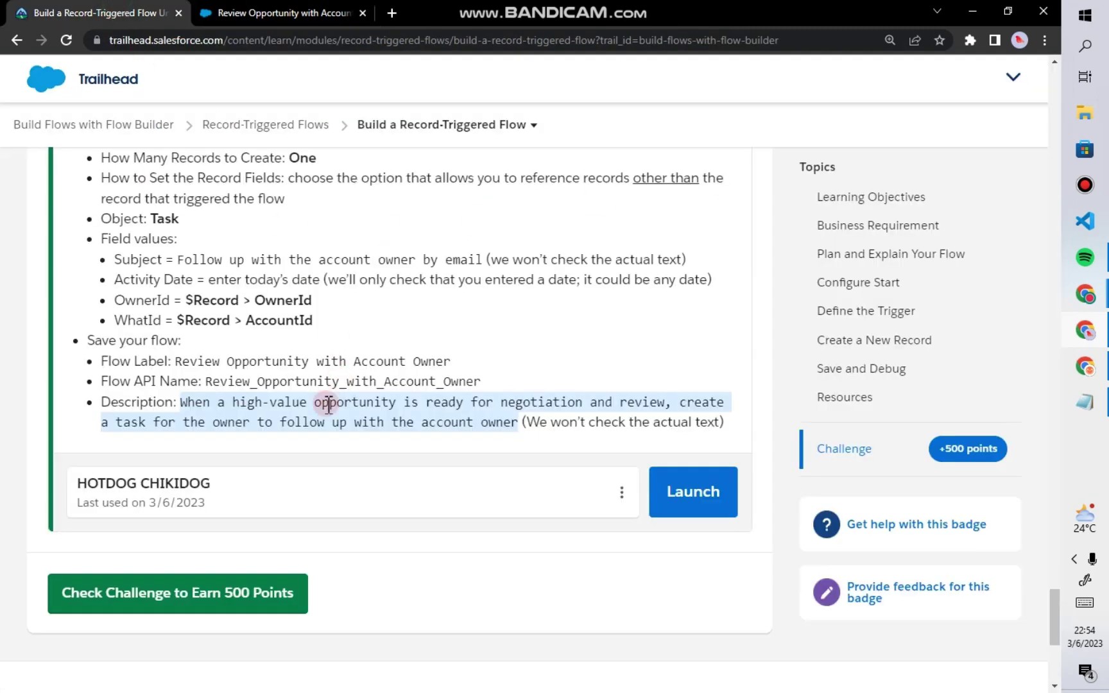
scroll(593, 388, down, 2)
click(212, 450)
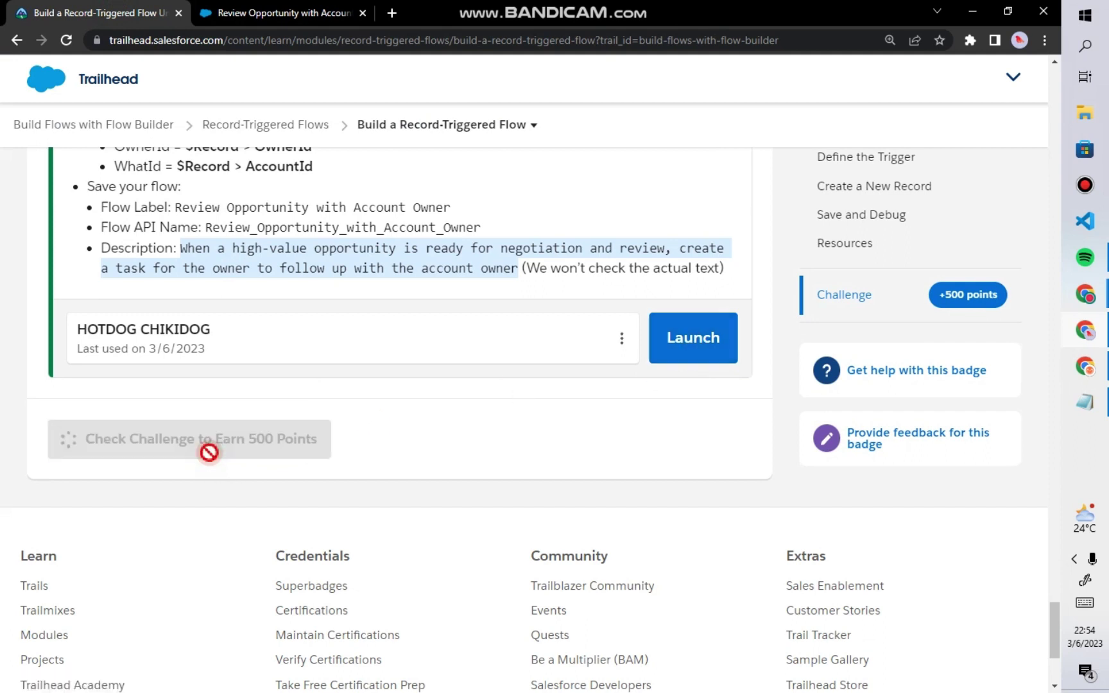
scroll(212, 411, down, 1)
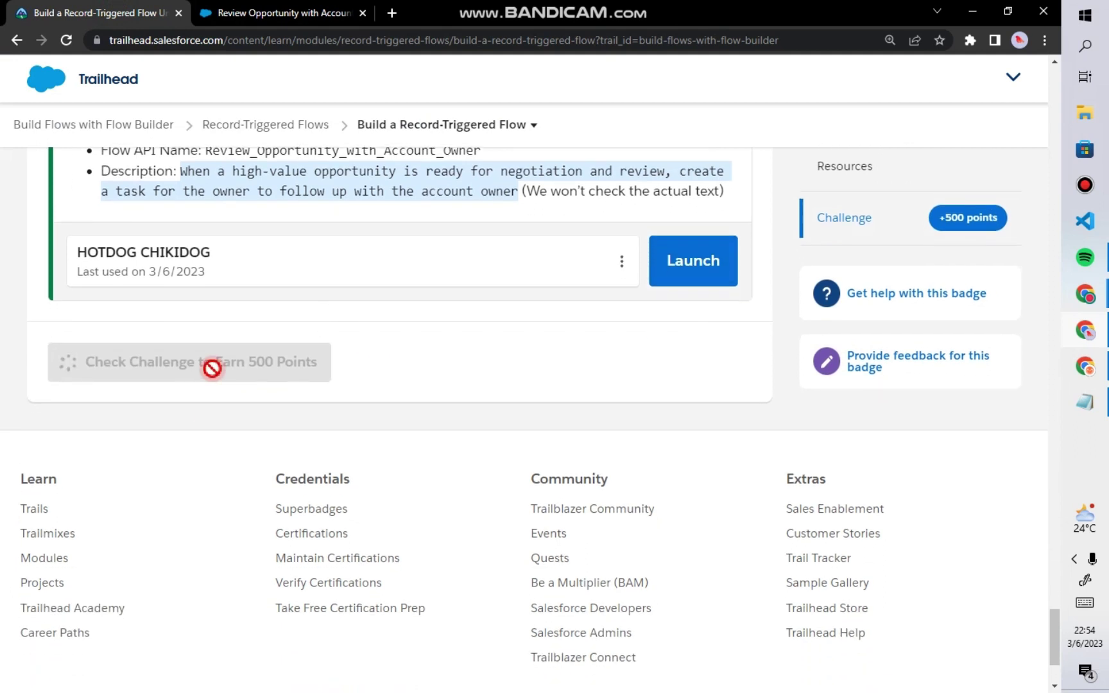